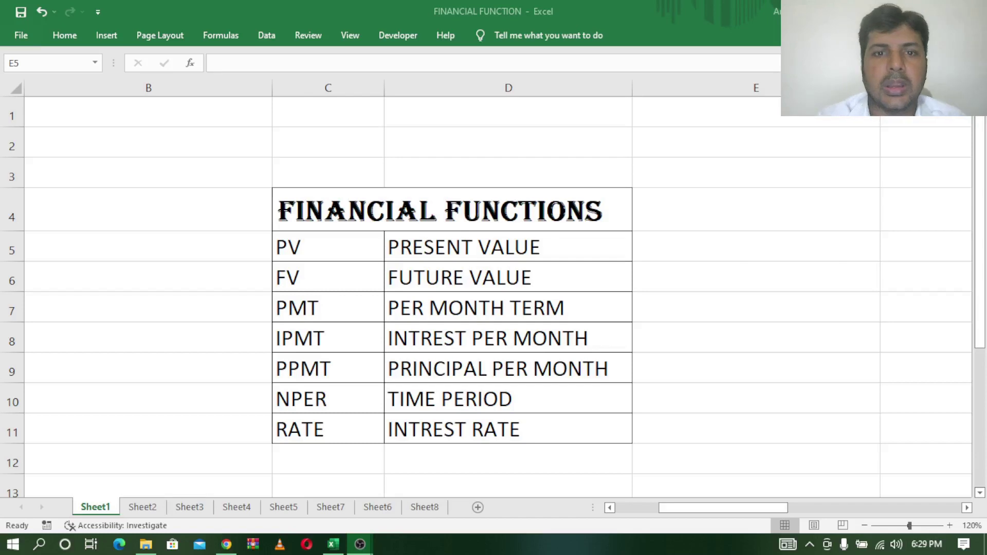
# Step: Glance at the YouTube channel playlists in the browser, then return to the financial functions workbook
pyautogui.click(355, 207)
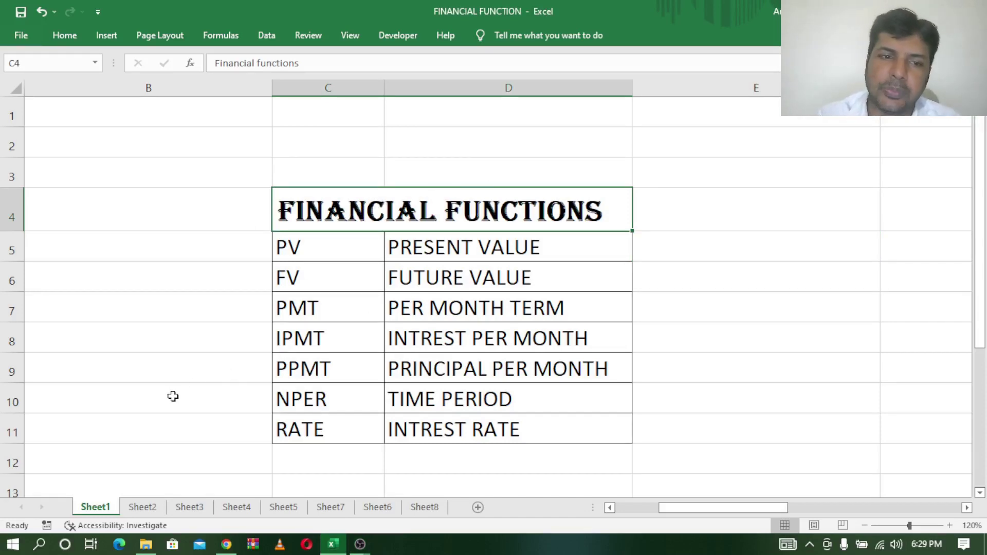
pyautogui.click(226, 544)
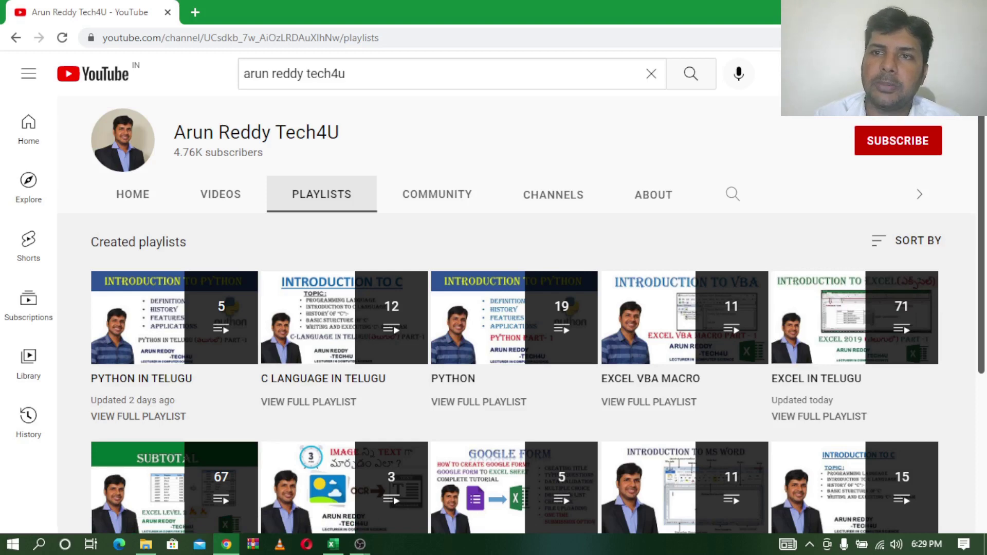
pyautogui.hotkey('alt', 'Tab')
# Step: Highlight each function row (PV, FV, PMT, IPMT, PPMT, NPER, RATE) with its meaning
pyautogui.click(328, 250)
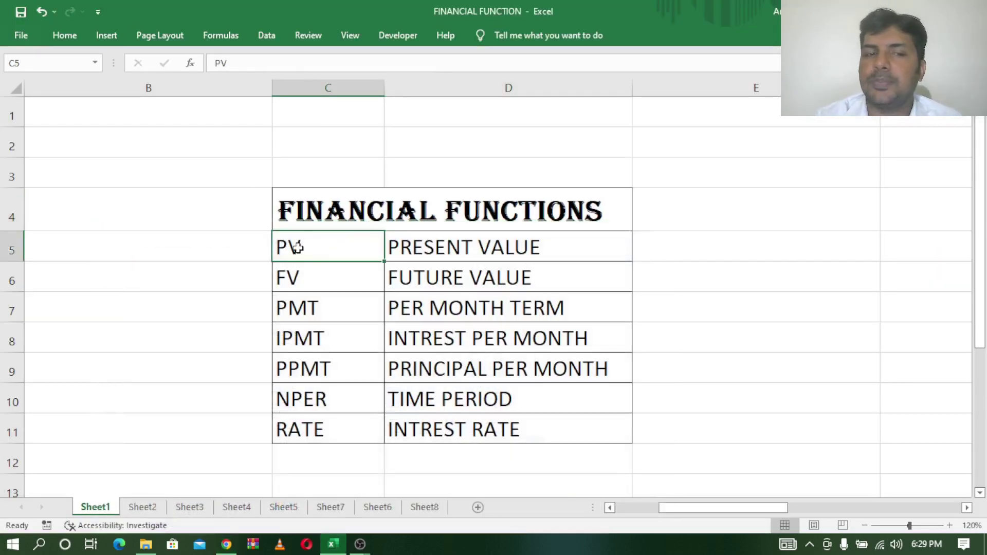
pyautogui.moveTo(297, 247); pyautogui.dragTo(460, 248)
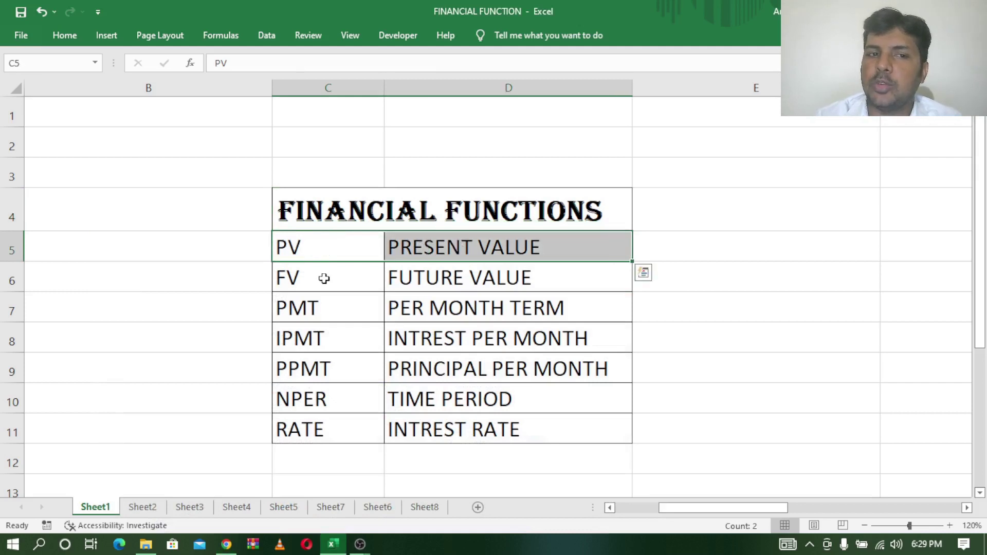
pyautogui.moveTo(325, 278); pyautogui.dragTo(472, 278)
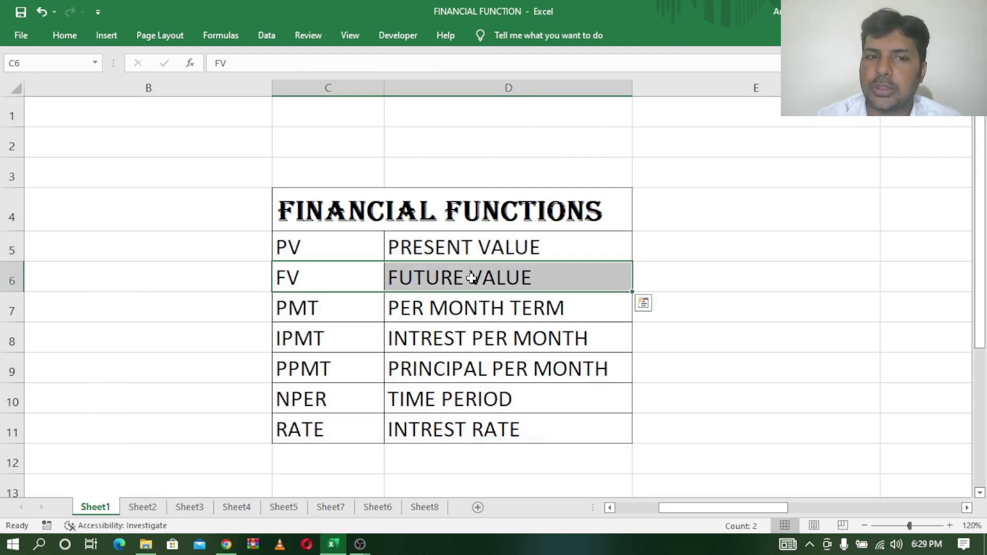
pyautogui.moveTo(300, 313); pyautogui.dragTo(486, 316)
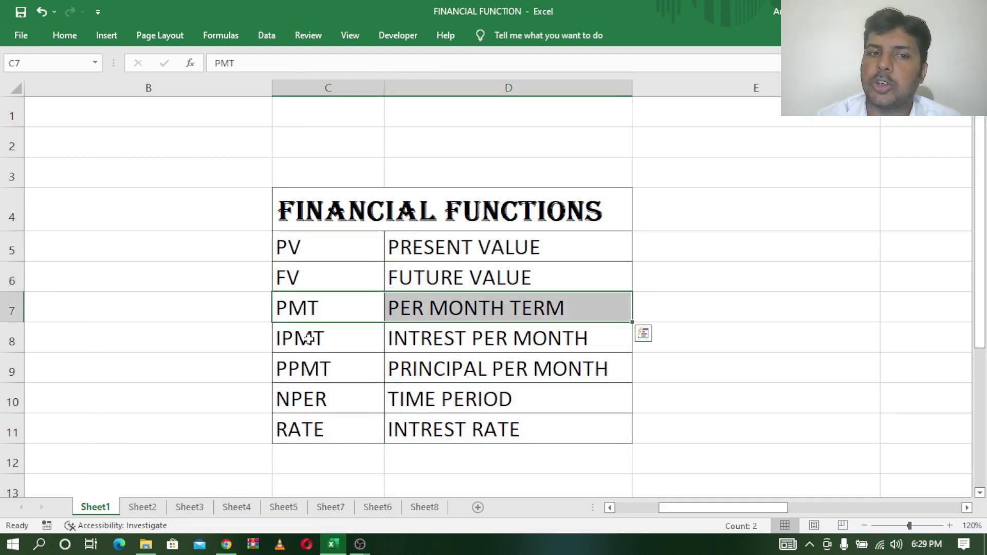
pyautogui.moveTo(302, 339); pyautogui.dragTo(462, 339)
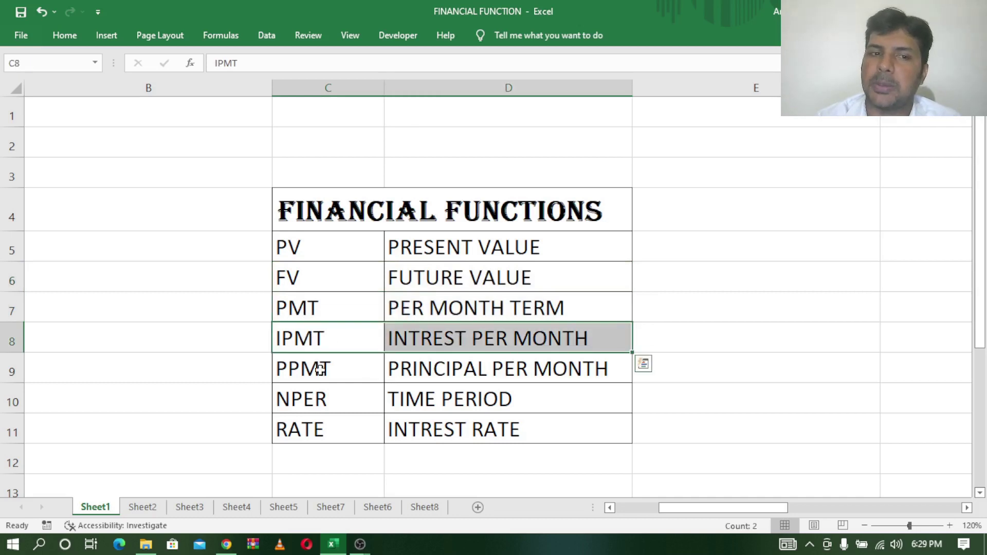
pyautogui.moveTo(316, 371); pyautogui.dragTo(505, 377)
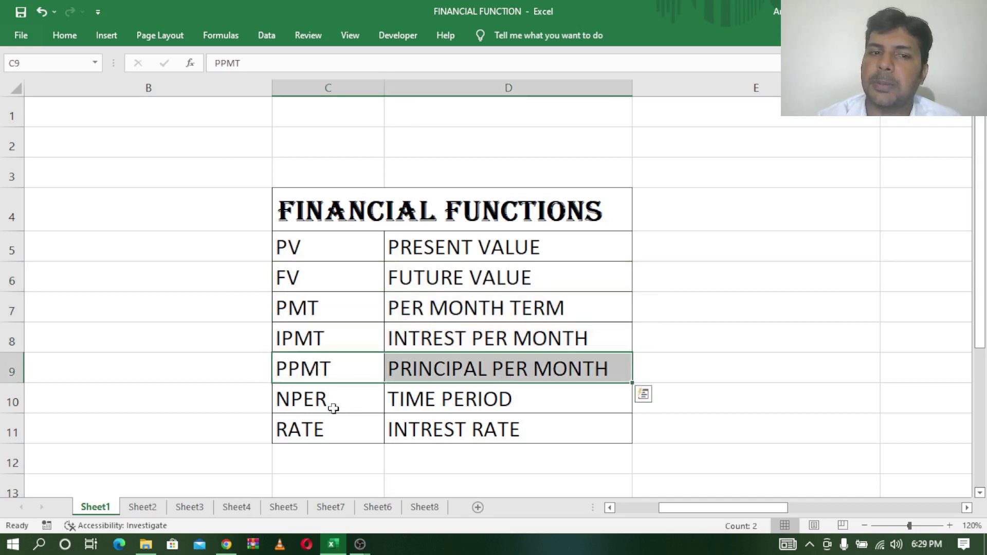
pyautogui.moveTo(288, 399); pyautogui.dragTo(476, 399)
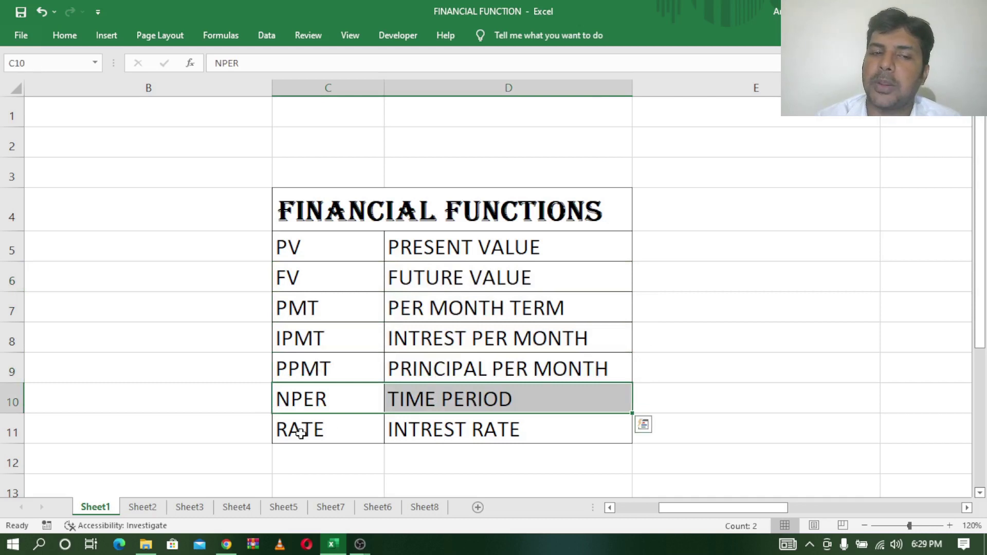
pyautogui.moveTo(299, 432); pyautogui.dragTo(477, 431)
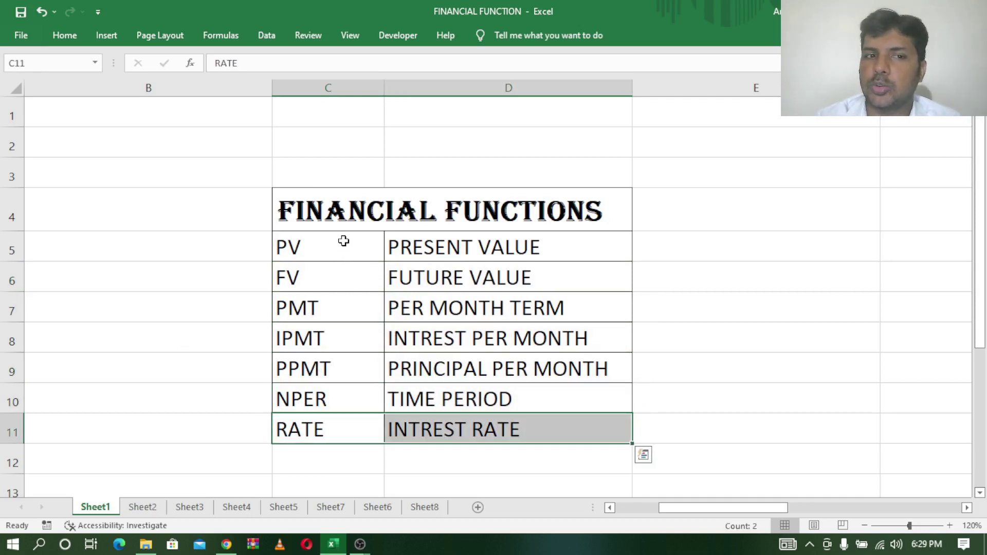
pyautogui.moveTo(342, 242); pyautogui.dragTo(338, 430)
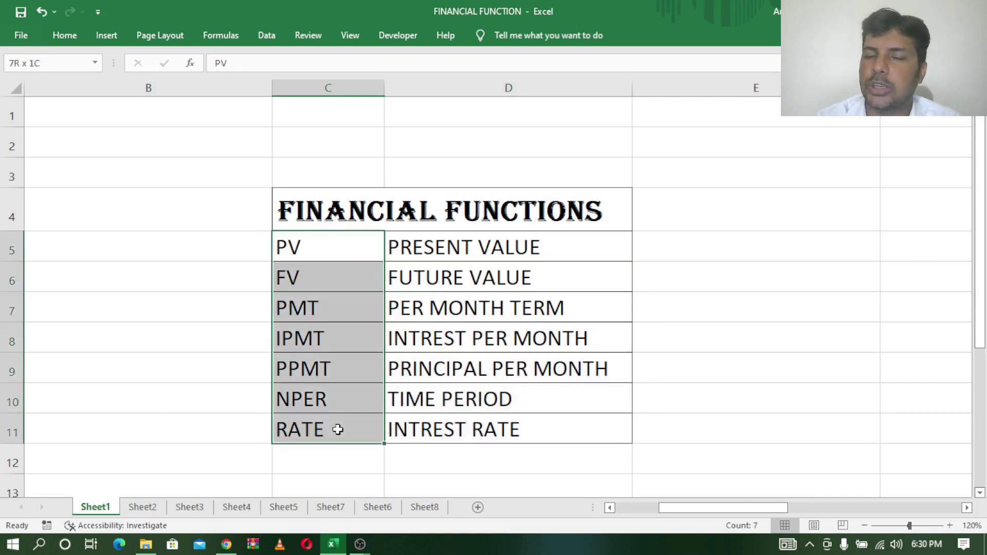
pyautogui.click(125, 387)
# Step: On Sheet3, review Q1's inputs: present value 1000000, 48 months, 14% interest and the PMT placeholder
pyautogui.click(189, 508)
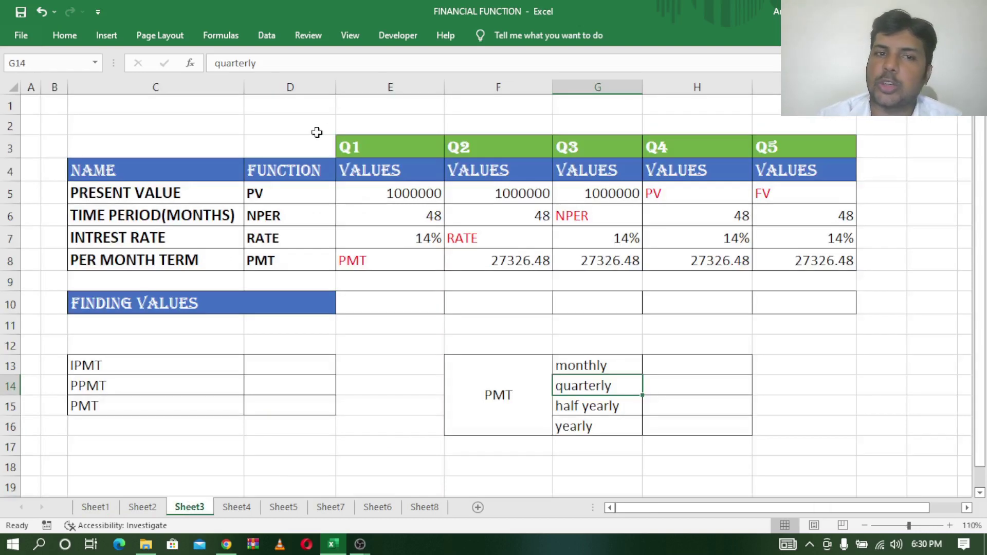
pyautogui.click(404, 259)
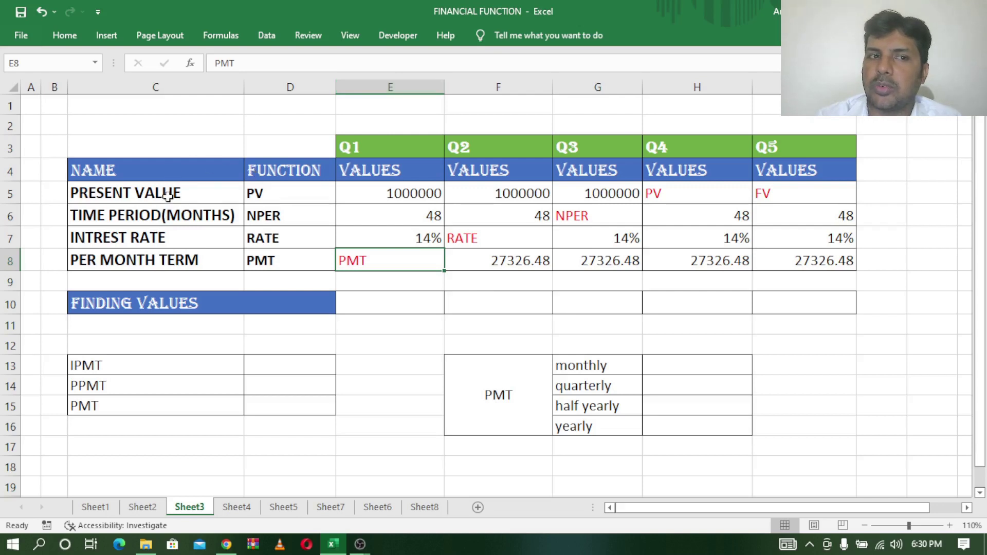
pyautogui.moveTo(168, 196); pyautogui.dragTo(178, 266)
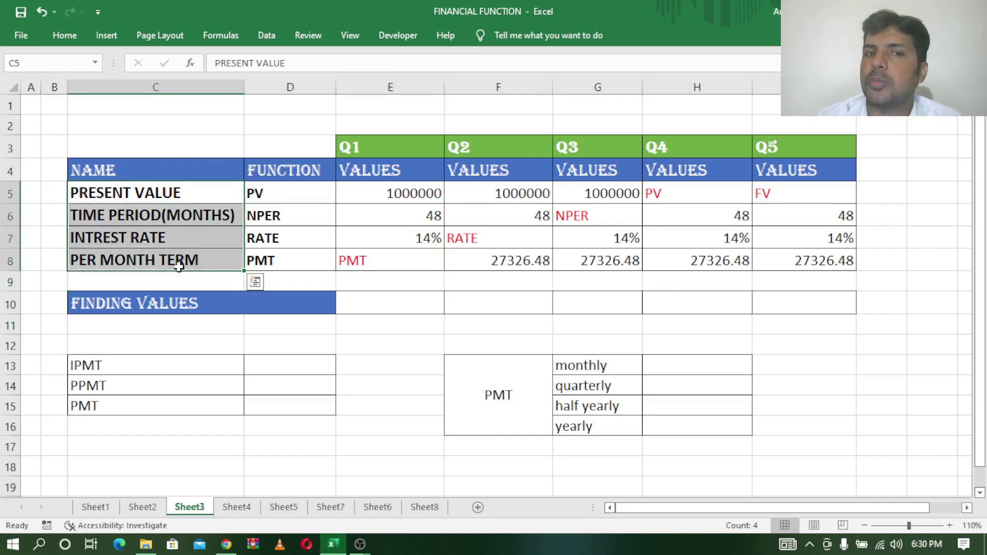
pyautogui.click(399, 267)
pyautogui.click(394, 87)
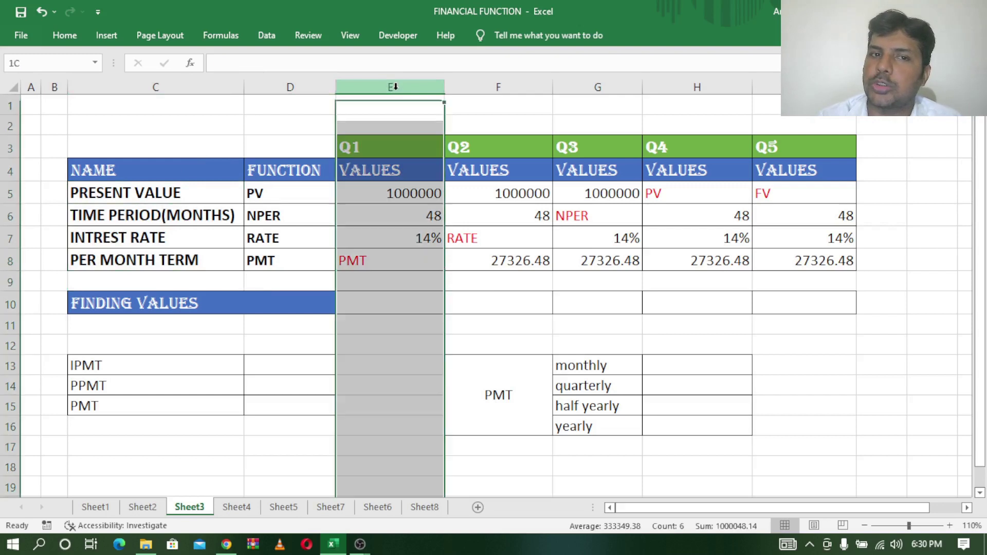
pyautogui.click(408, 194)
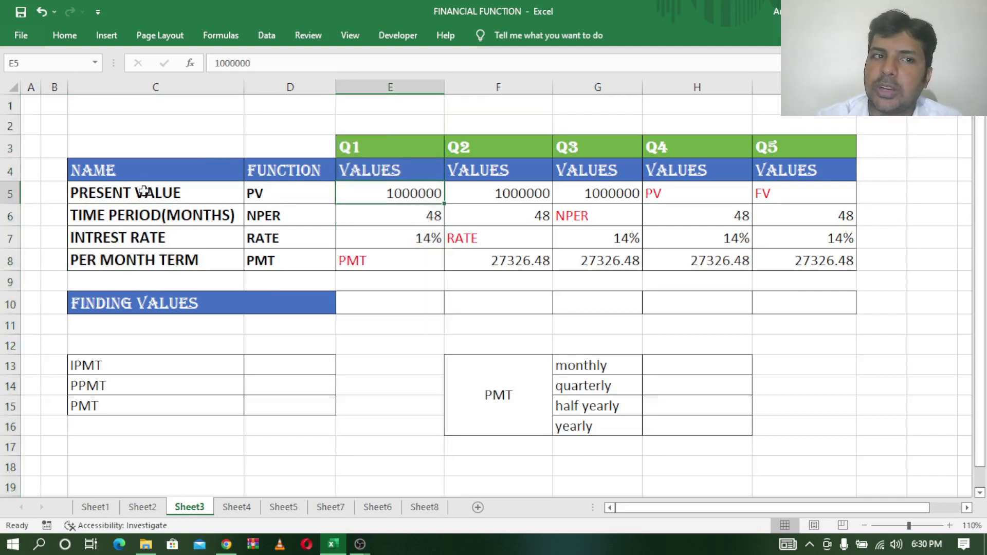
pyautogui.click(380, 221)
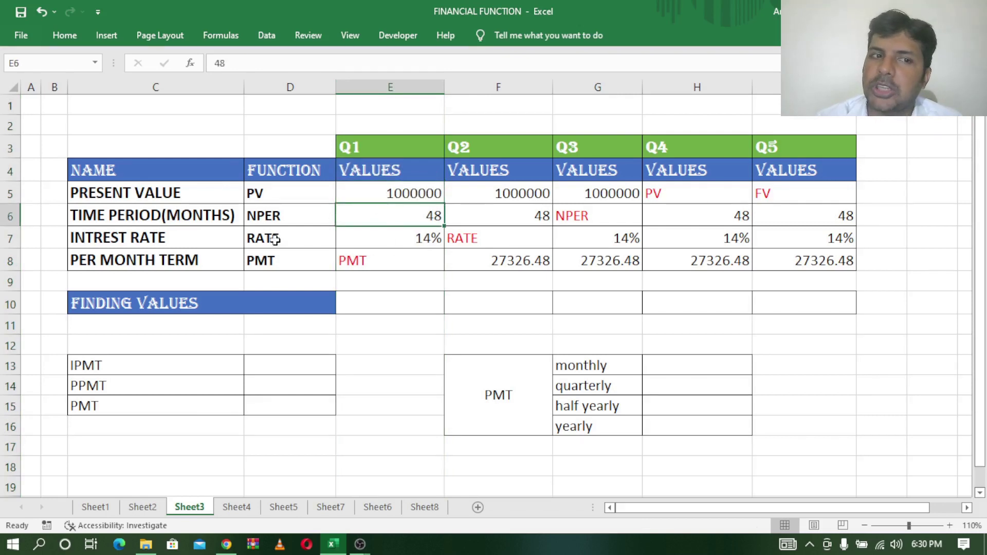
pyautogui.click(421, 237)
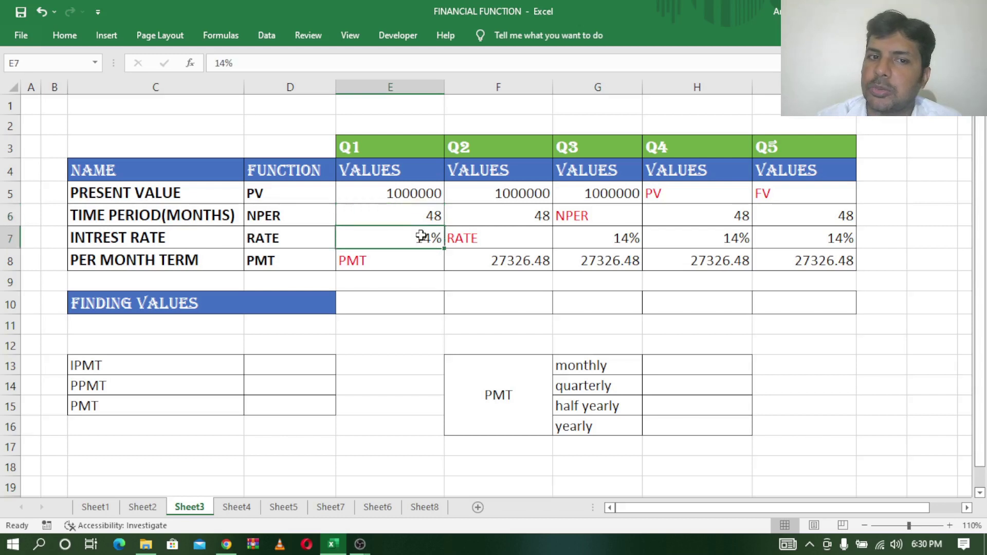
pyautogui.click(396, 265)
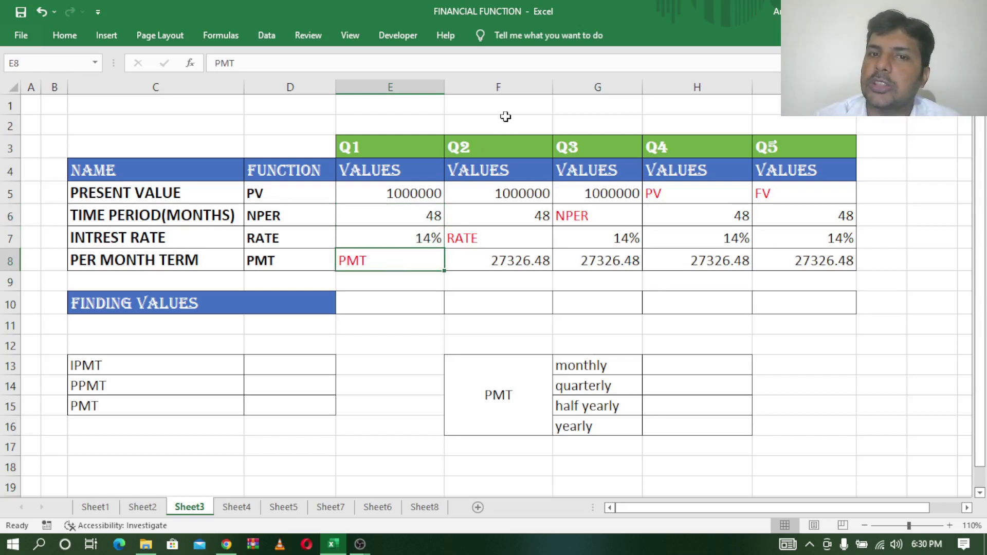
pyautogui.click(511, 77)
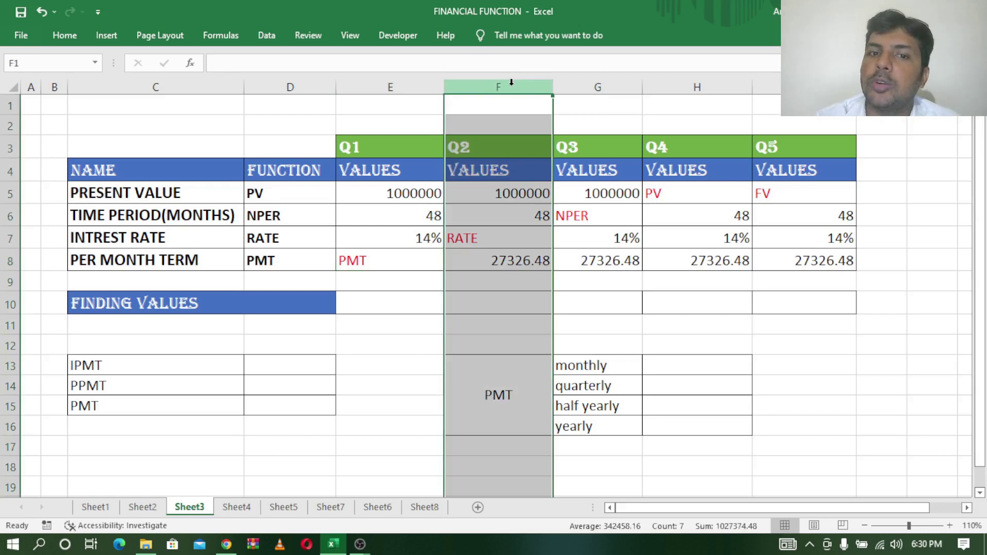
pyautogui.click(521, 260)
pyautogui.click(515, 237)
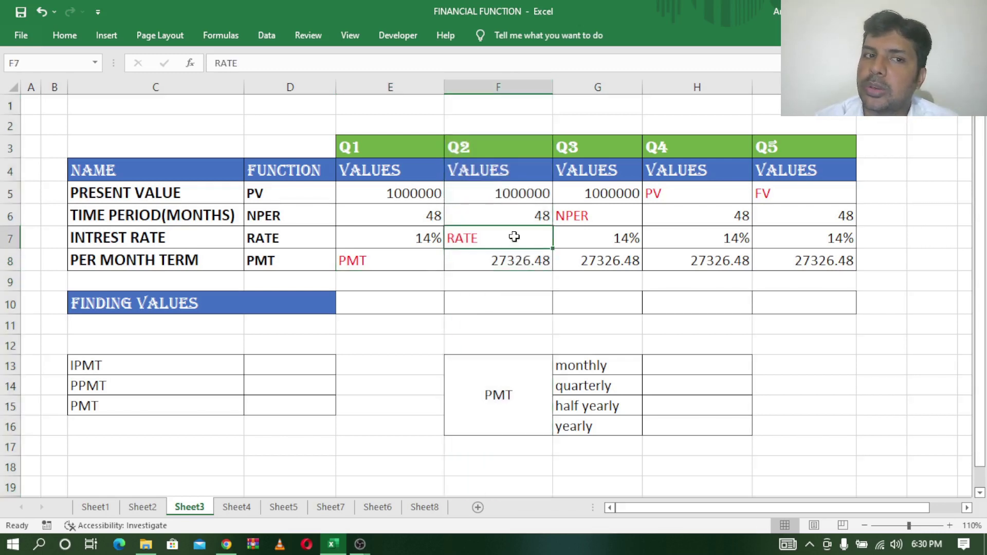
pyautogui.click(503, 191)
pyautogui.click(521, 217)
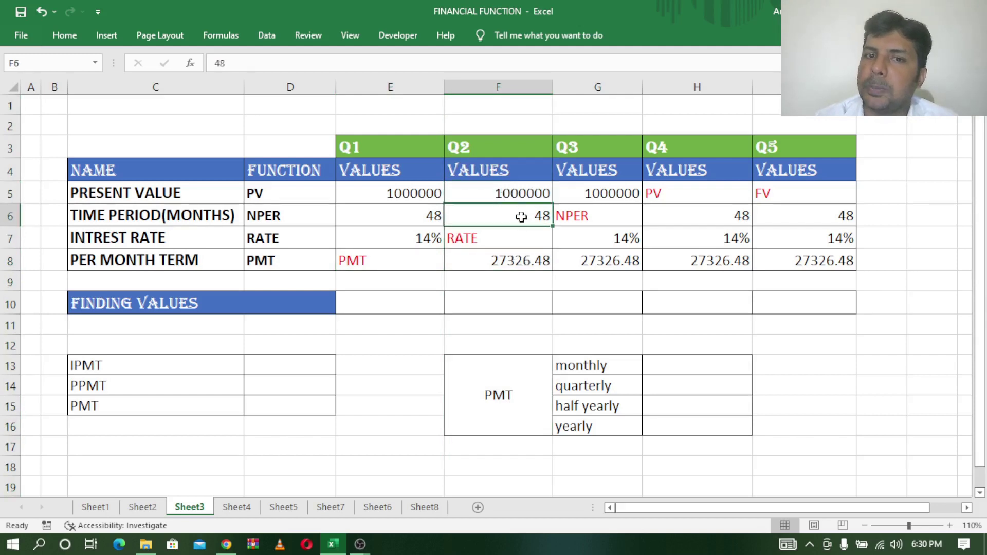
pyautogui.click(520, 259)
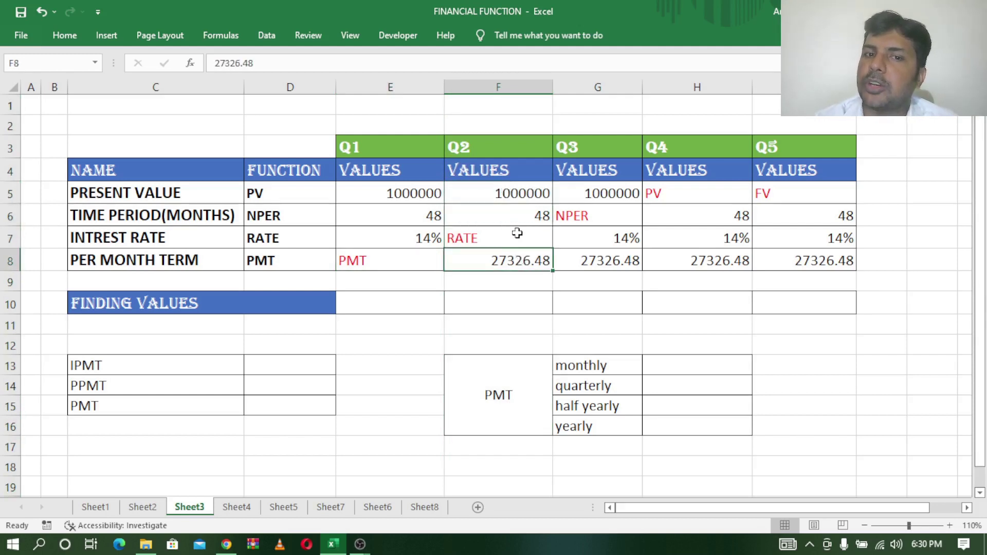
pyautogui.click(517, 233)
pyautogui.click(602, 88)
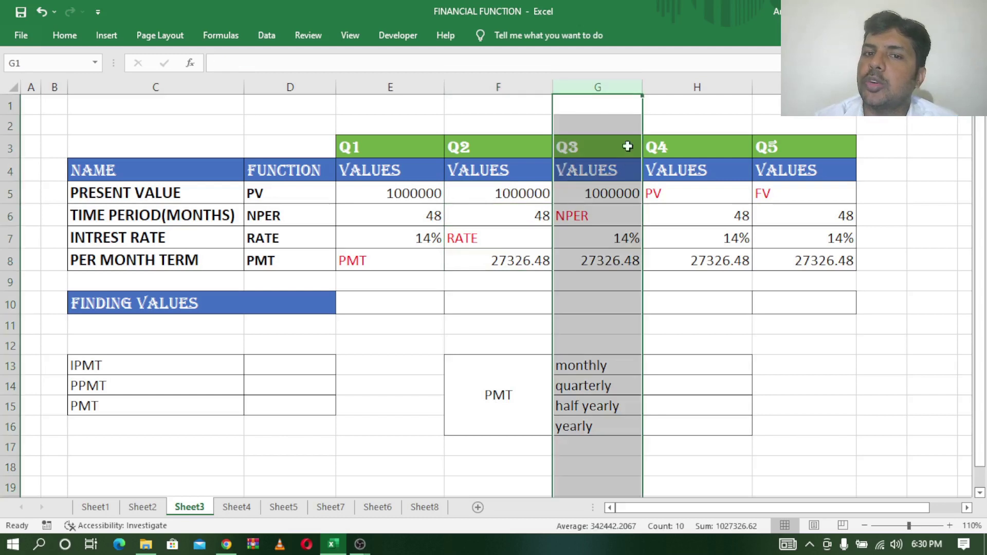
pyautogui.click(611, 197)
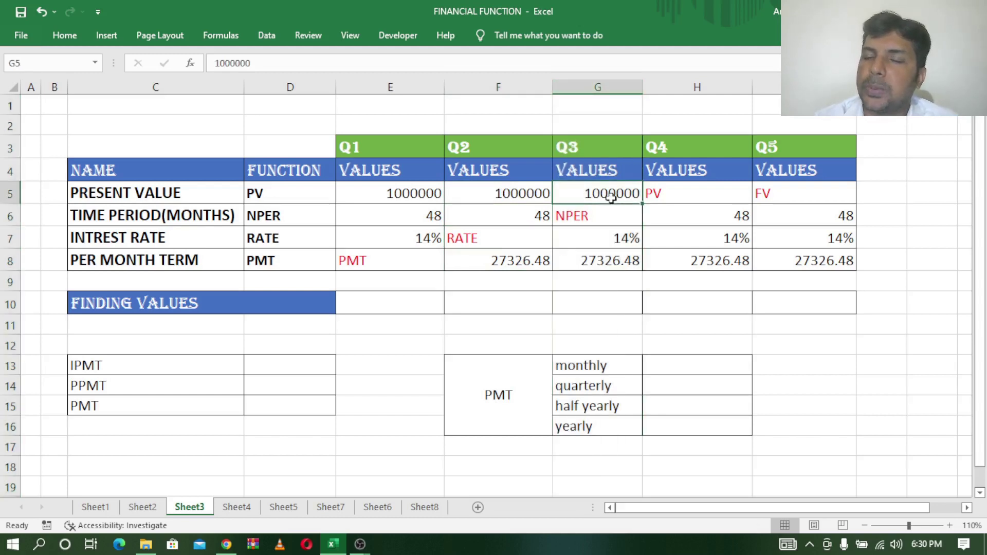
pyautogui.click(609, 242)
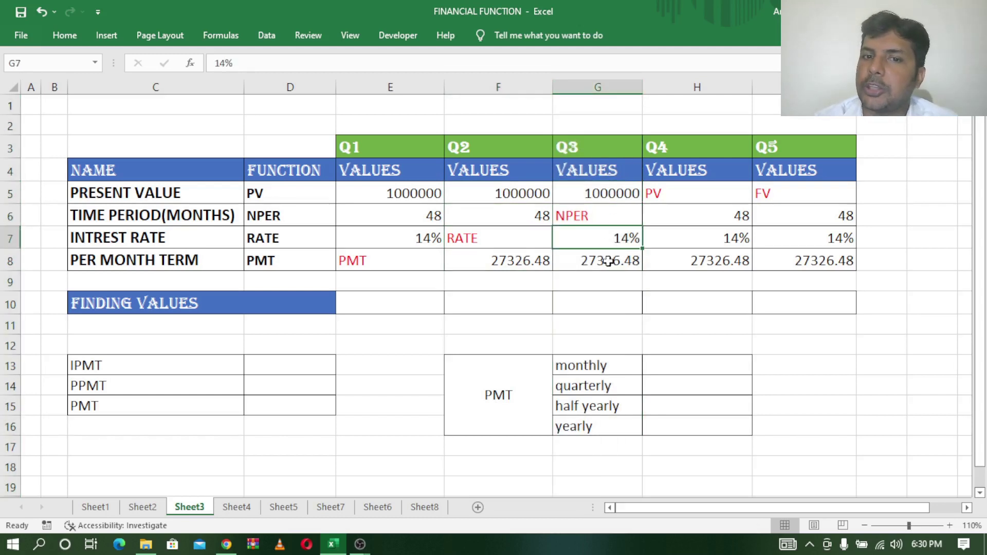
pyautogui.click(607, 261)
pyautogui.click(613, 222)
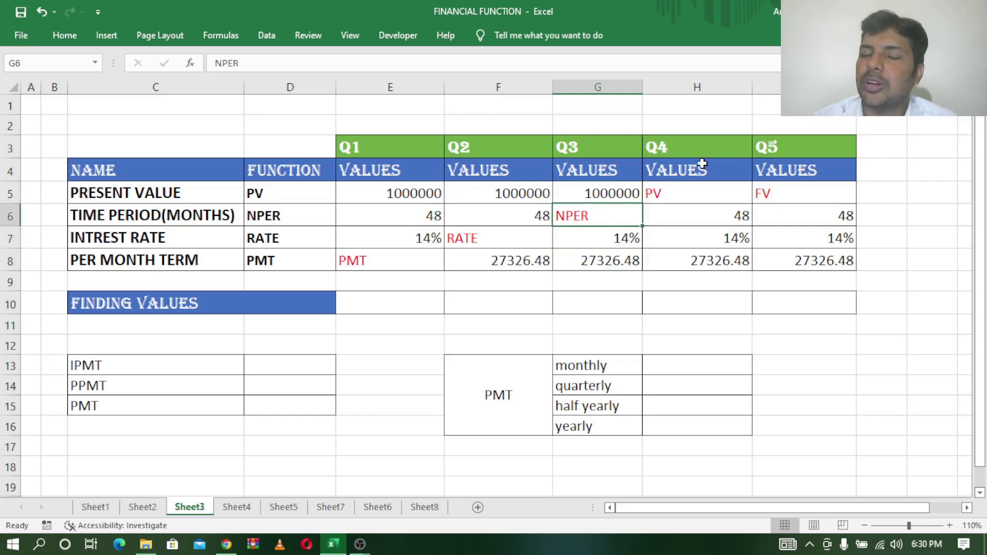
pyautogui.click(699, 82)
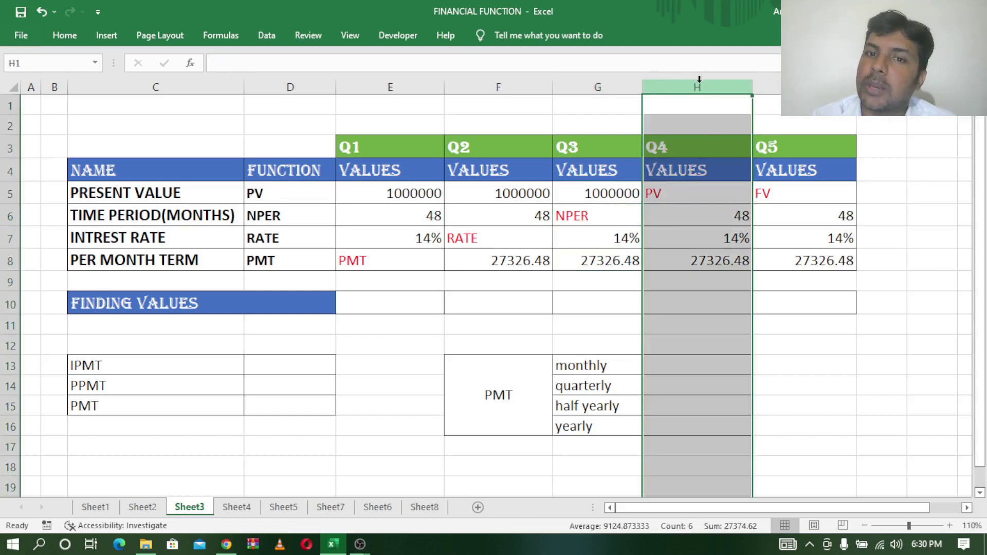
pyautogui.click(695, 191)
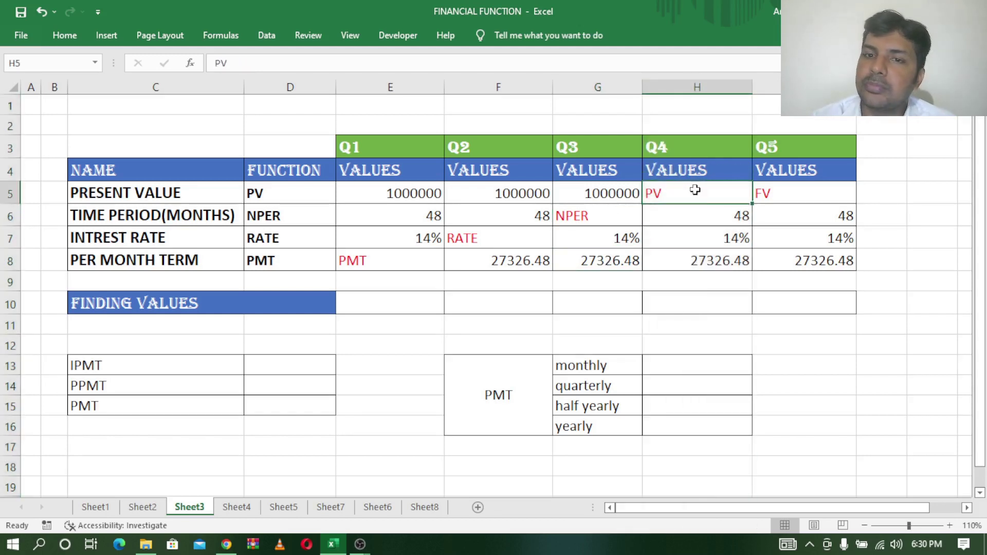
pyautogui.click(693, 217)
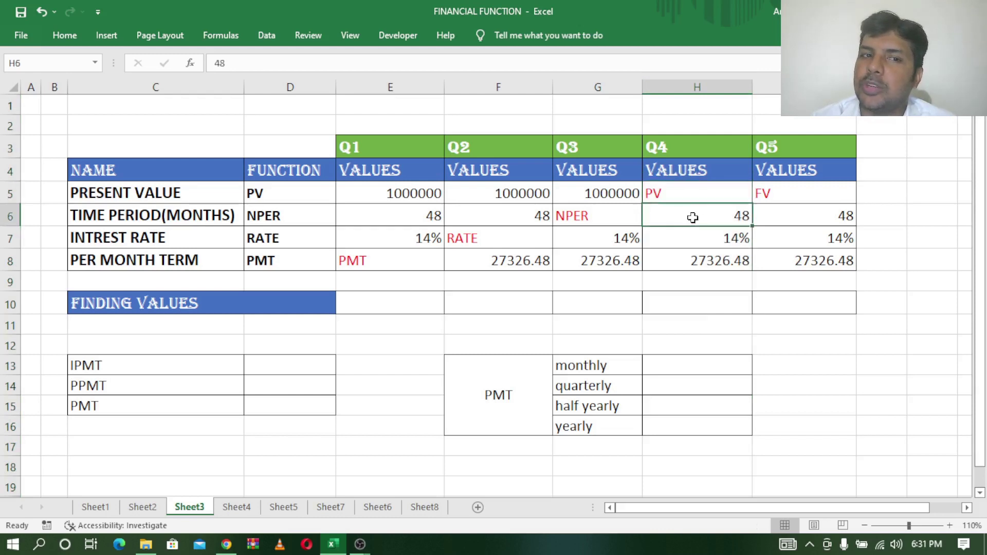
pyautogui.click(706, 240)
pyautogui.click(706, 260)
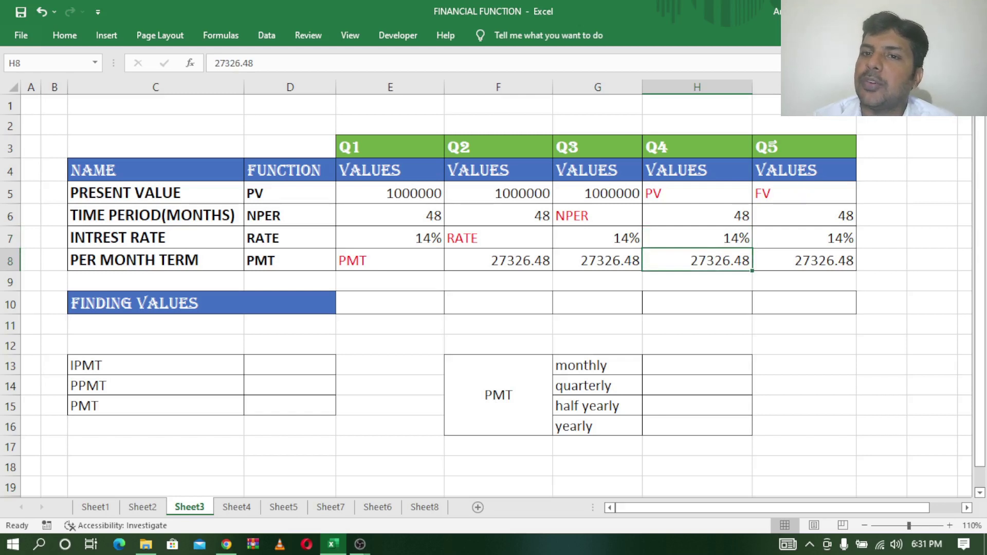
pyautogui.click(798, 193)
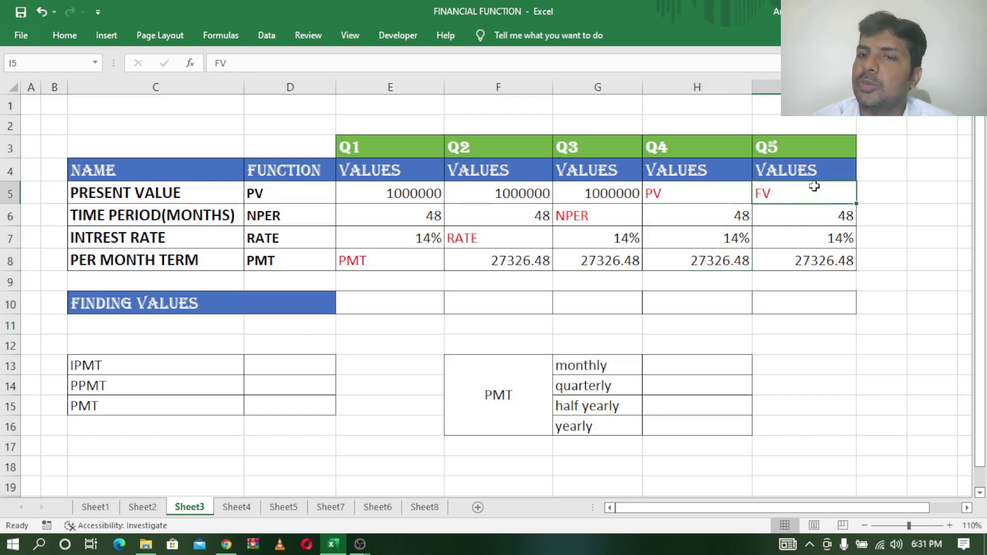
pyautogui.click(810, 219)
pyautogui.click(809, 243)
pyautogui.click(805, 265)
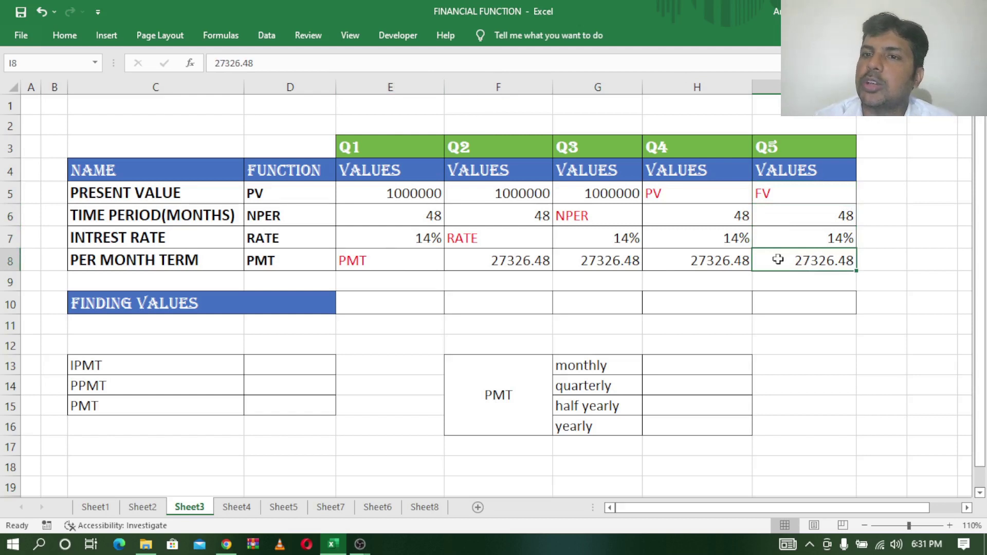
pyautogui.click(395, 87)
pyautogui.click(389, 232)
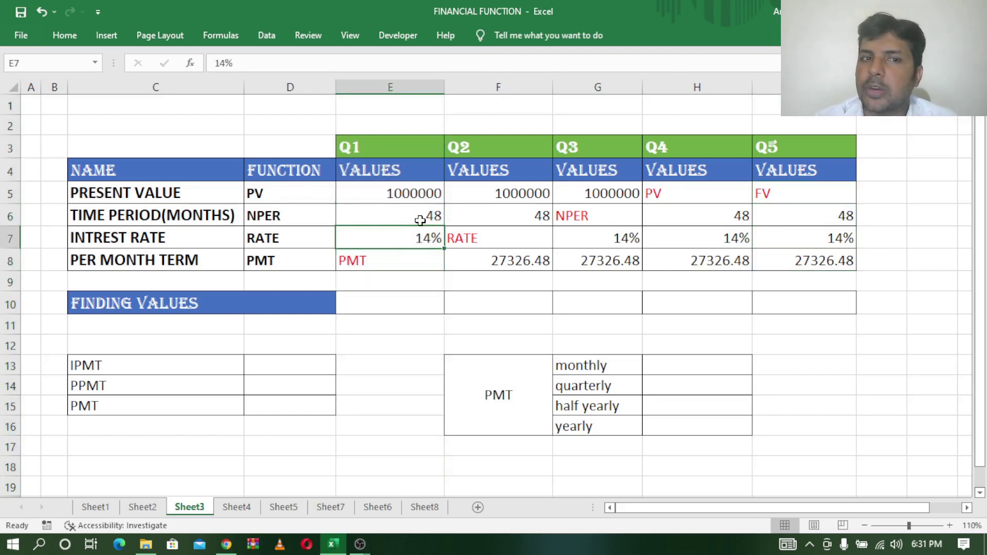
pyautogui.click(415, 193)
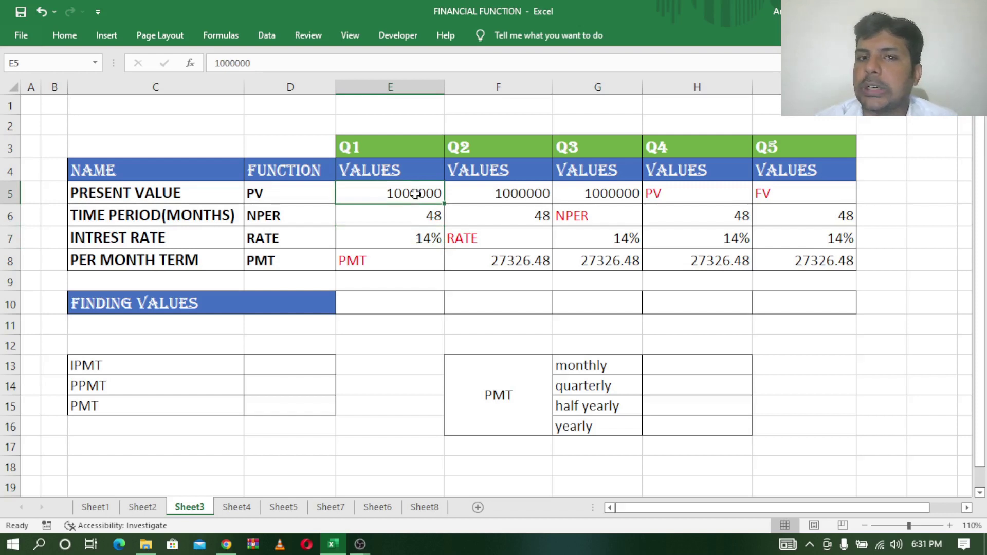
pyautogui.click(147, 192)
pyautogui.click(391, 192)
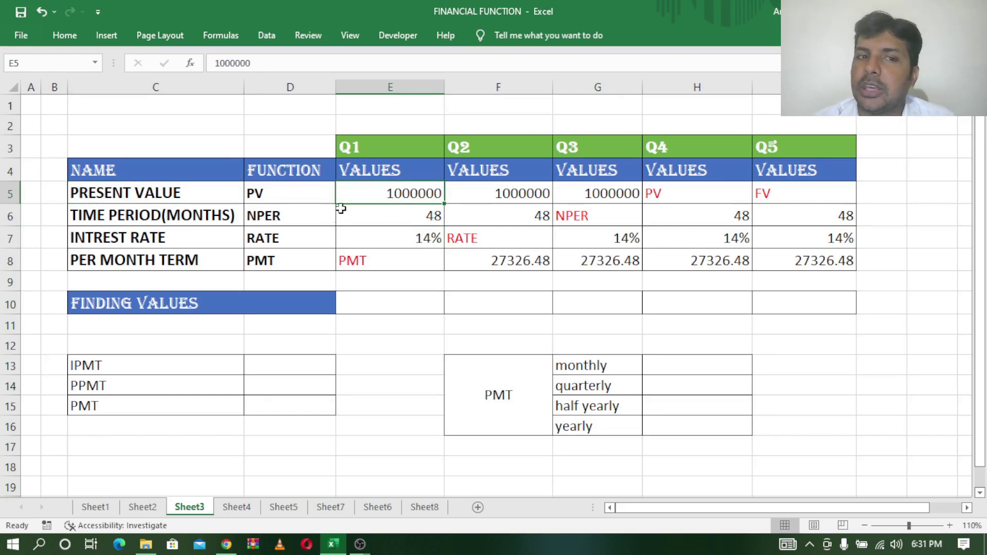
pyautogui.click(406, 218)
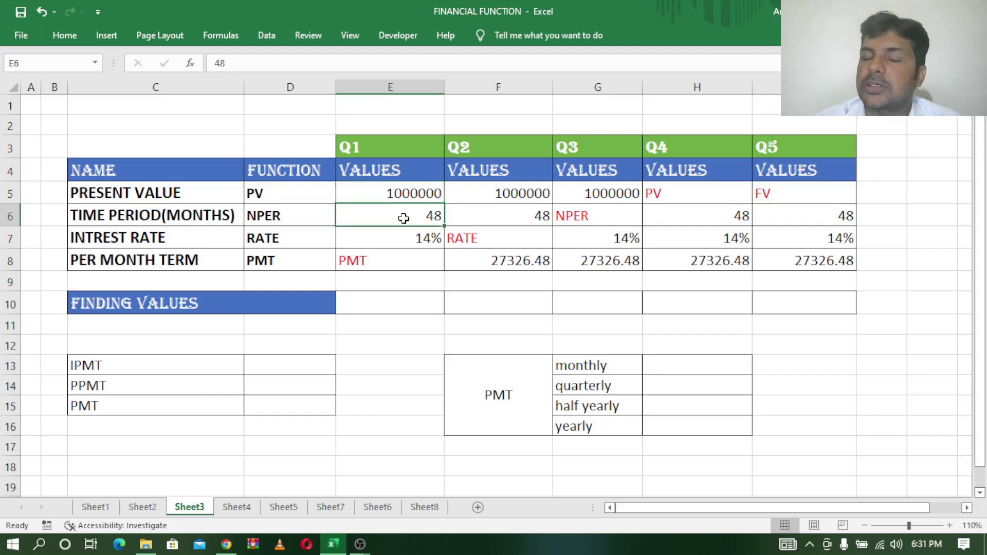
pyautogui.click(410, 234)
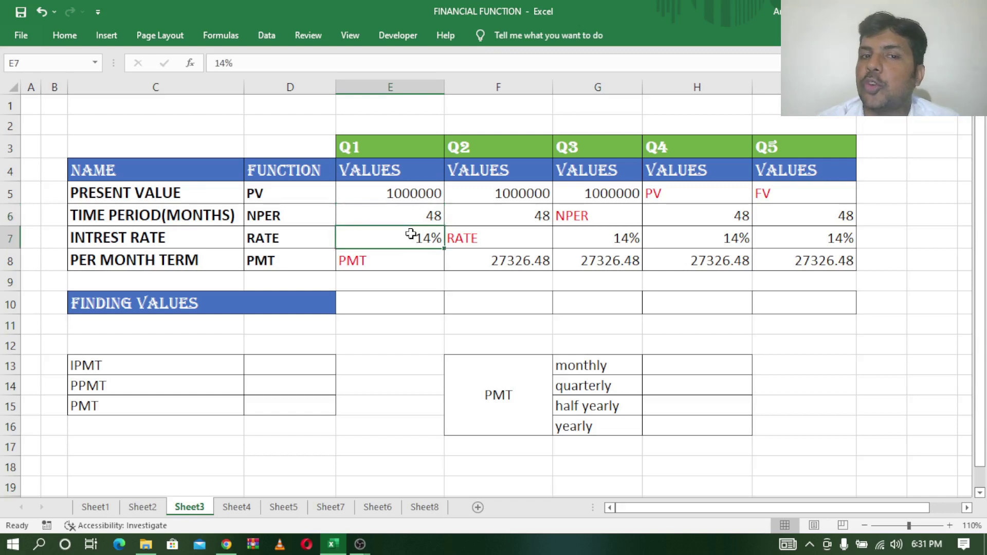
pyautogui.click(401, 192)
pyautogui.click(412, 215)
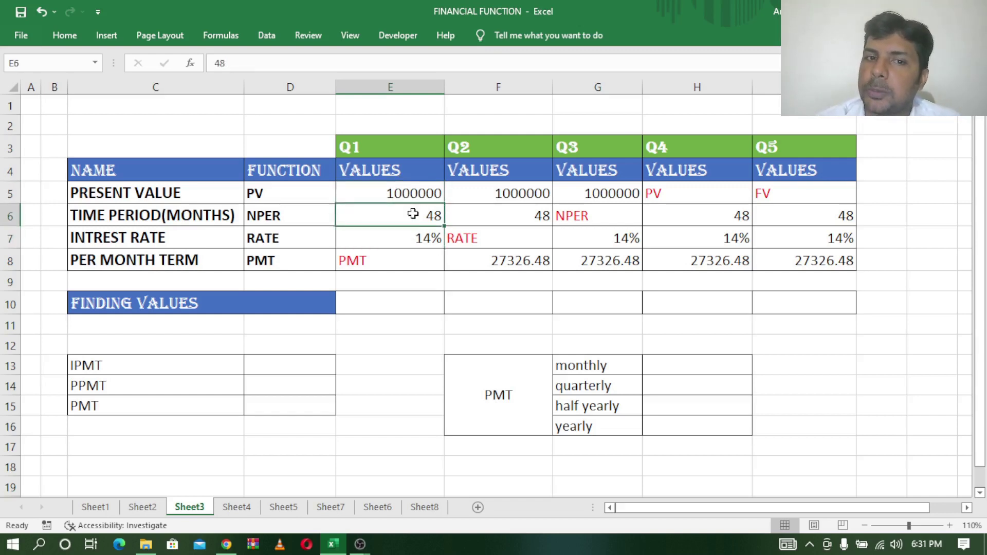
pyautogui.click(414, 240)
pyautogui.click(400, 261)
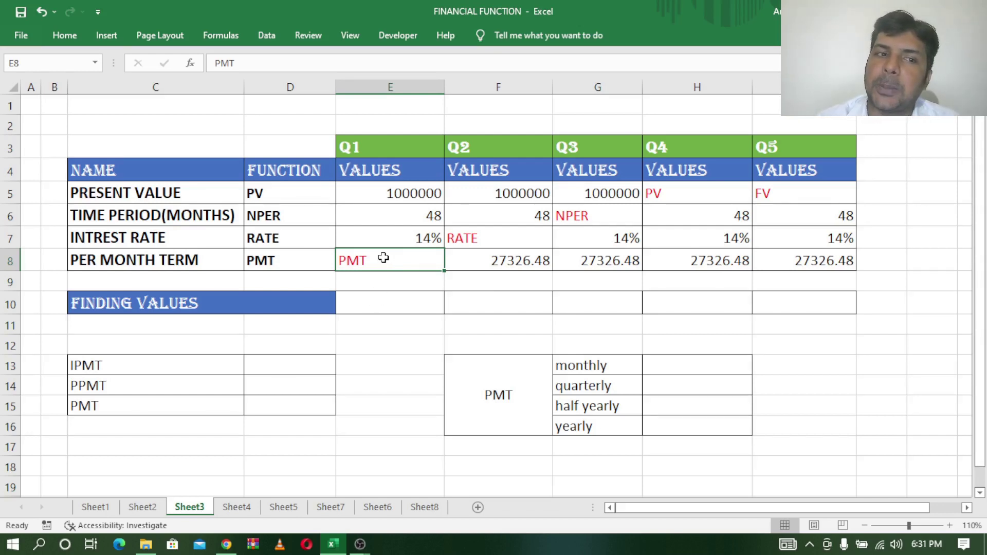
pyautogui.click(395, 194)
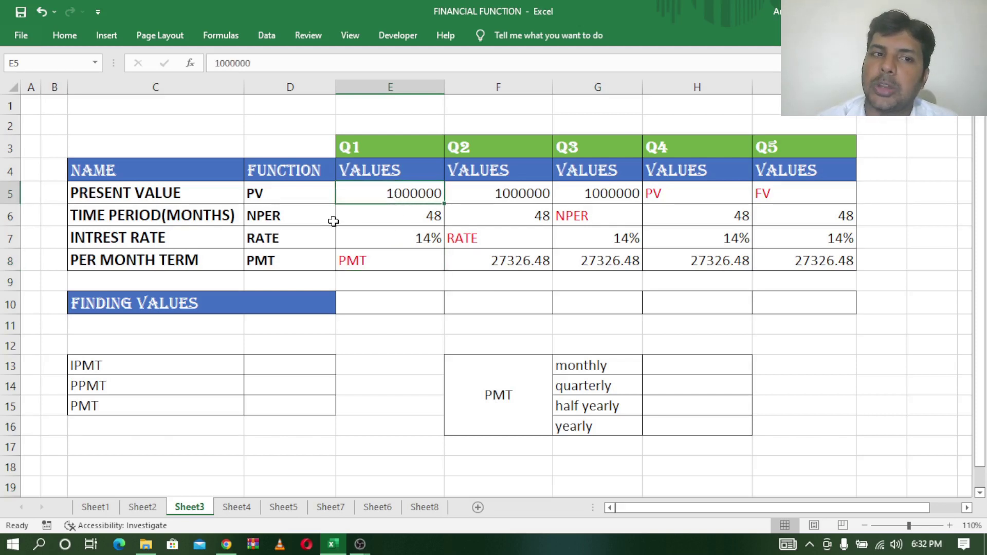
pyautogui.click(408, 217)
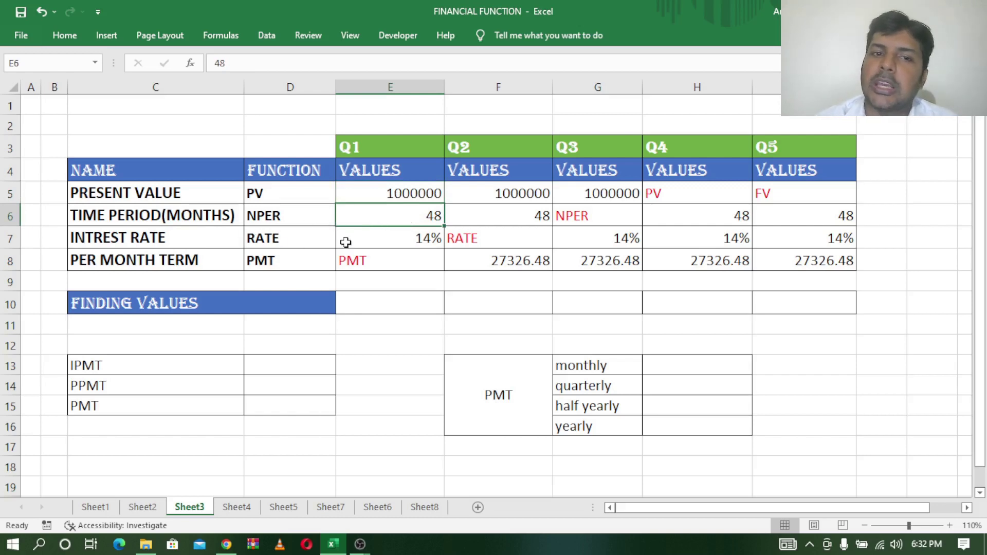
pyautogui.click(370, 241)
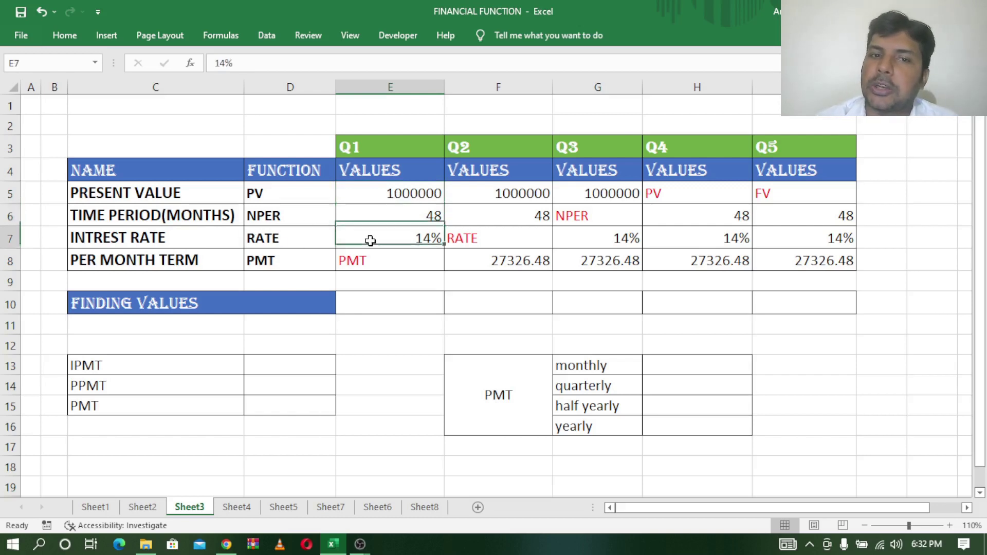
pyautogui.click(376, 301)
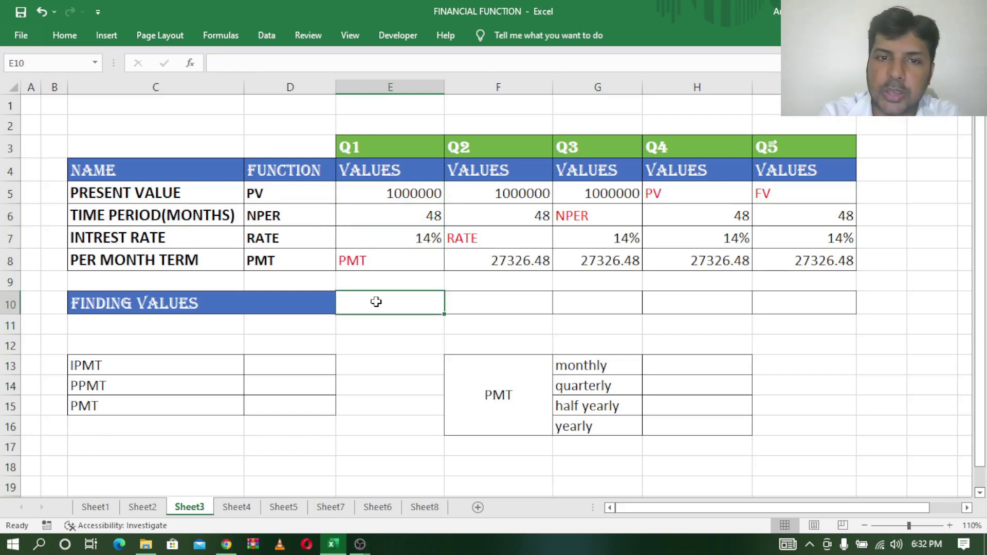
# Step: Enter =PMT(E7/12,E6,-E5) in E10 for a Q1 monthly payment of 27326.48
pyautogui.write('=pmt')
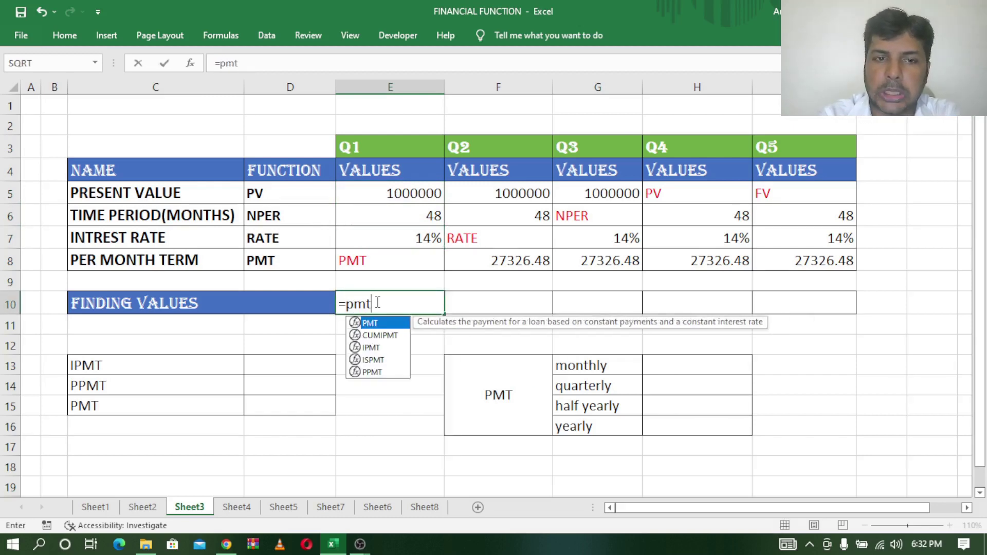
pyautogui.write('(')
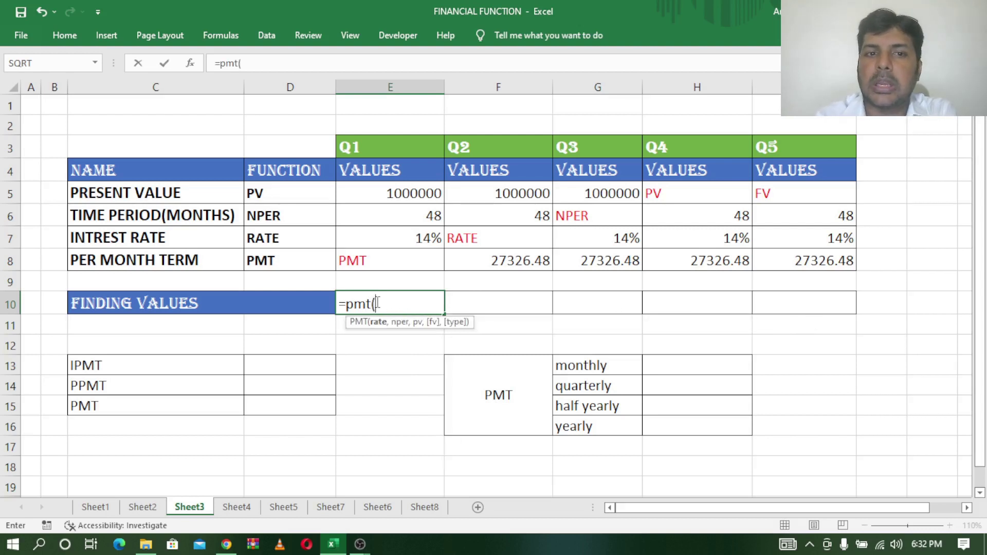
pyautogui.click(413, 236)
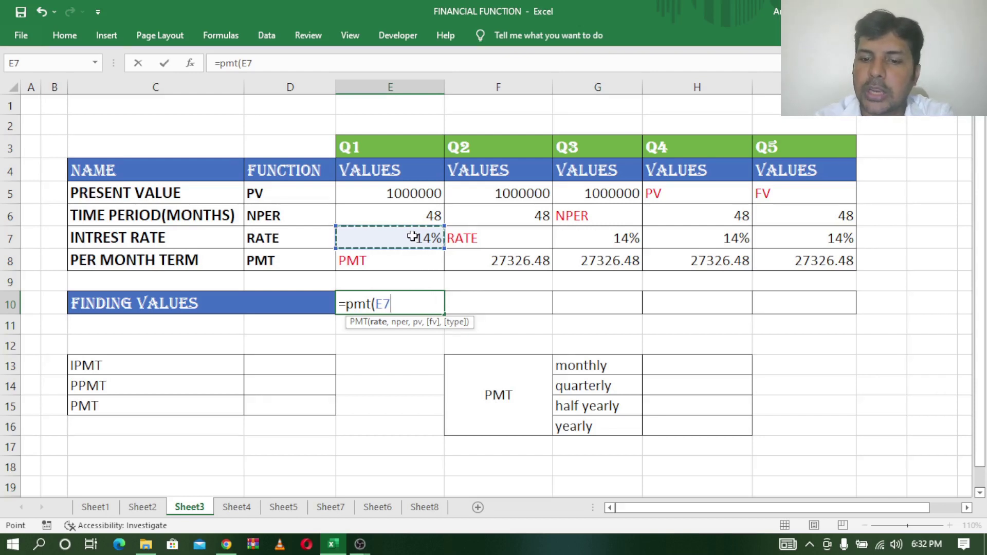
pyautogui.write('/12')
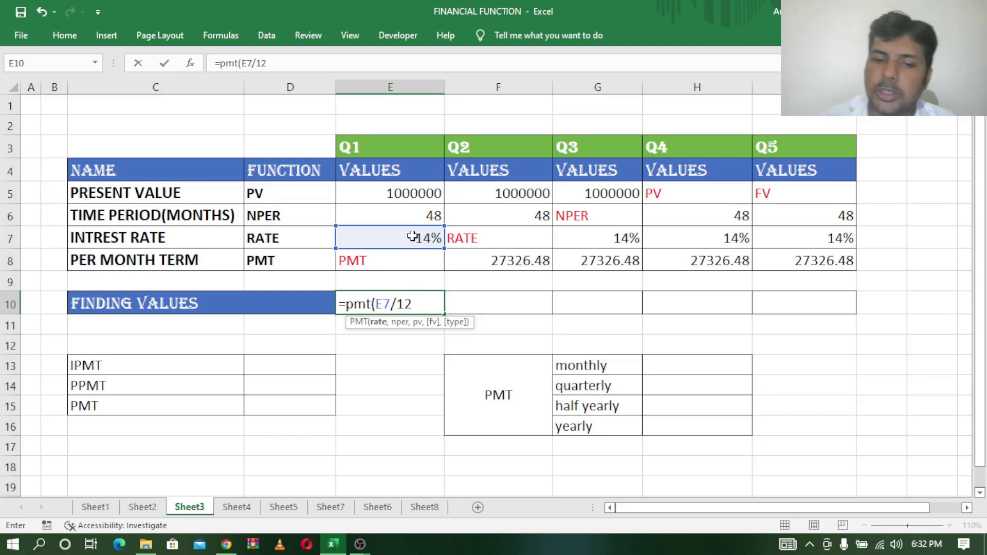
pyautogui.write(',')
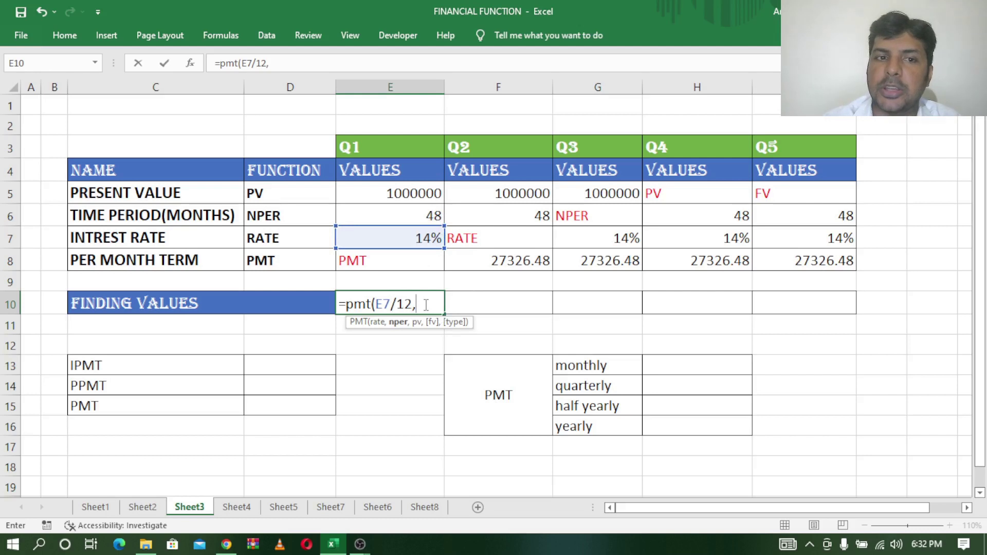
pyautogui.click(413, 215)
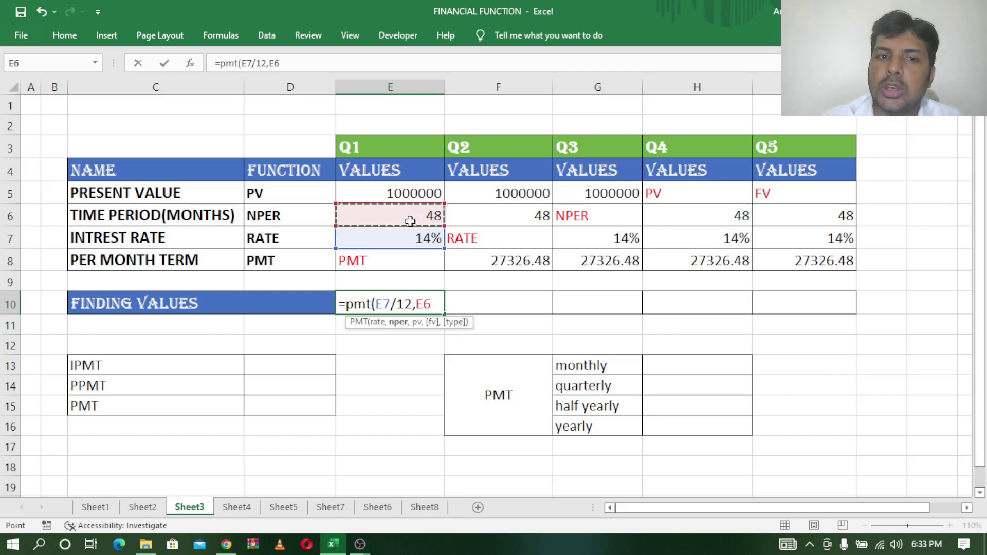
pyautogui.write(',')
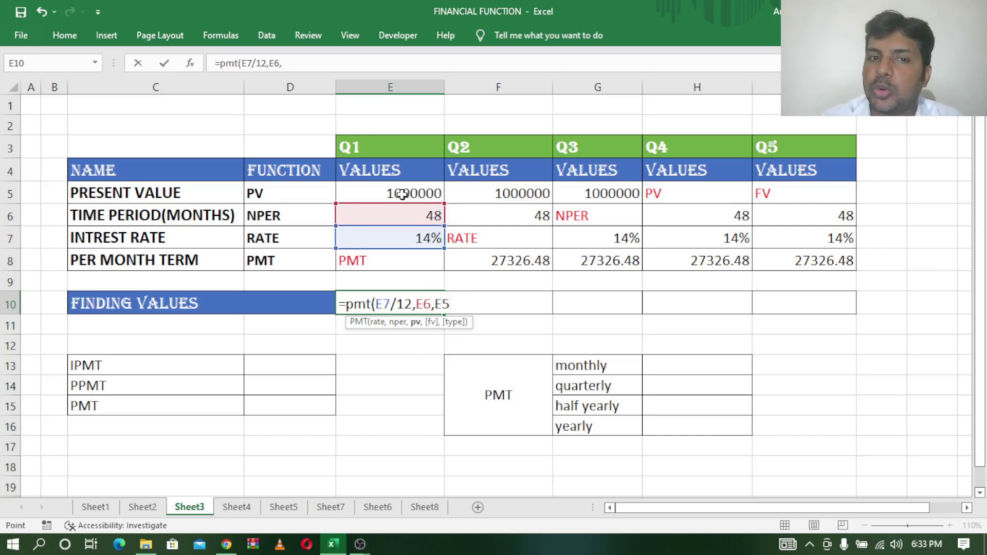
pyautogui.click(401, 194)
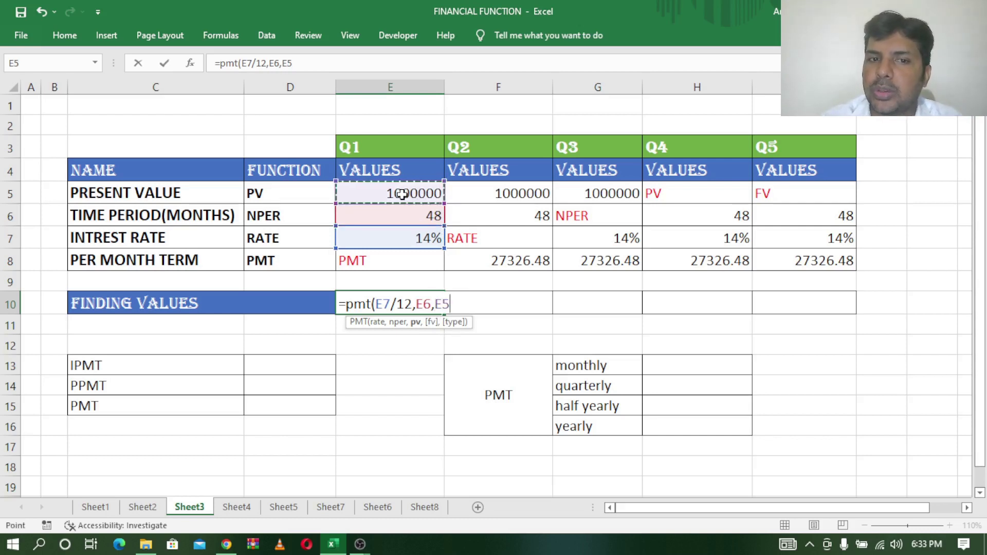
pyautogui.click(436, 306)
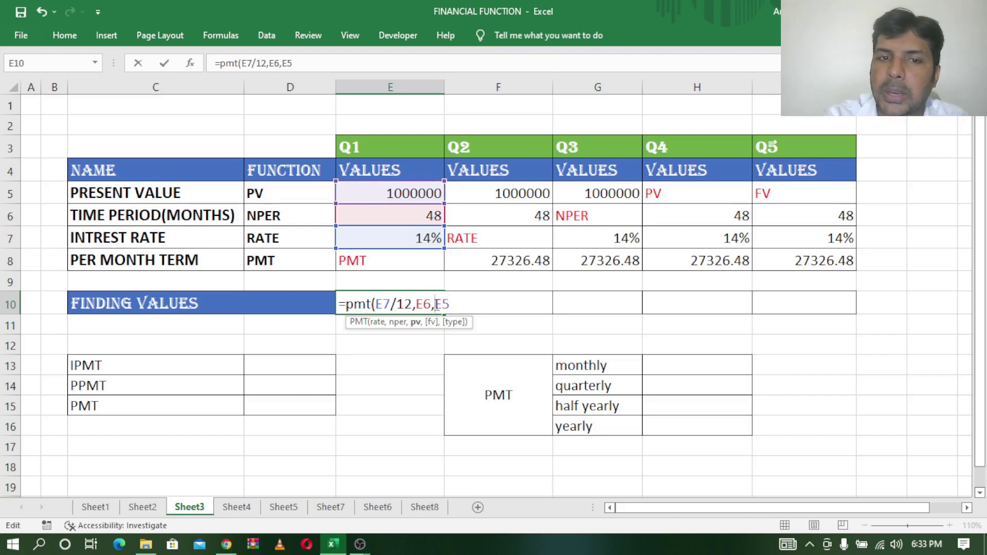
pyautogui.write('-E5')
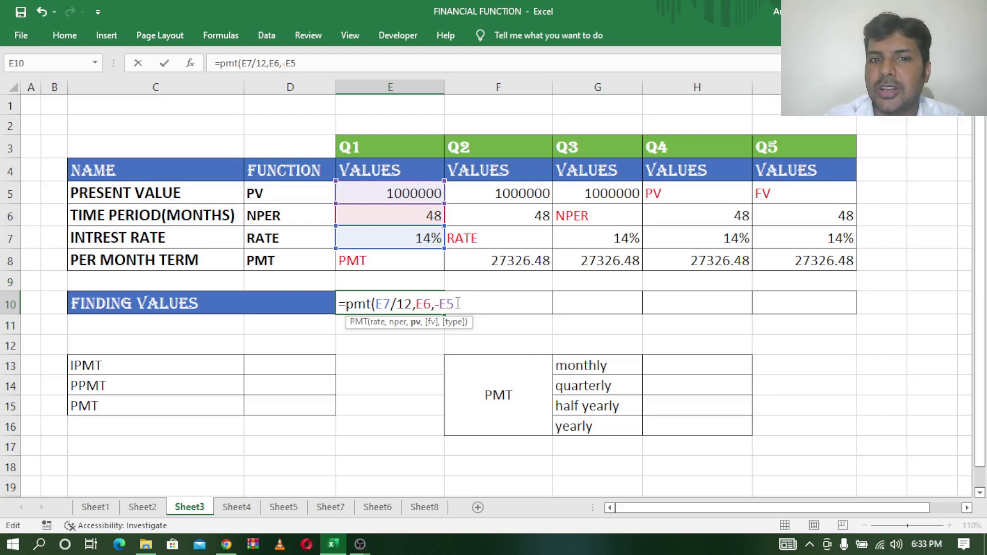
pyautogui.write(')')
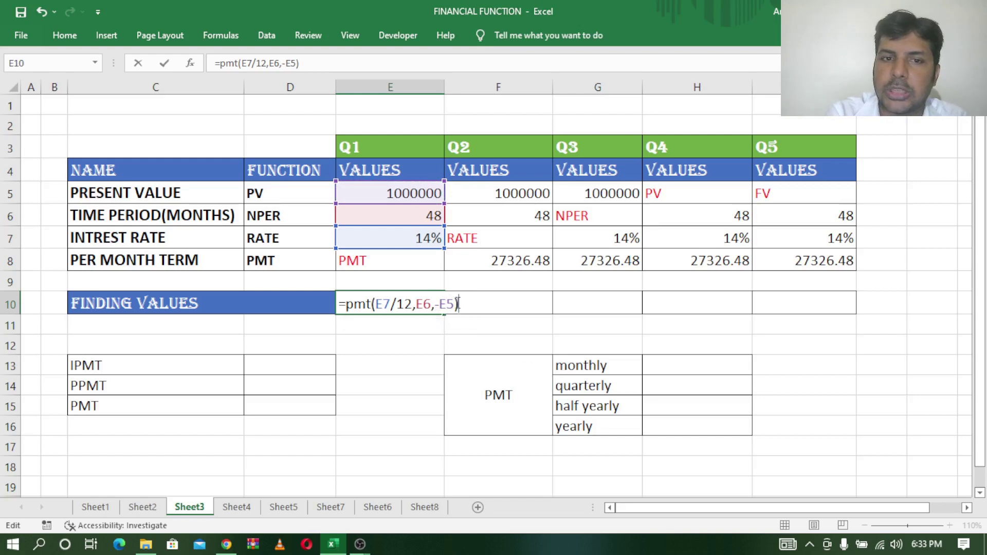
pyautogui.press('Return')
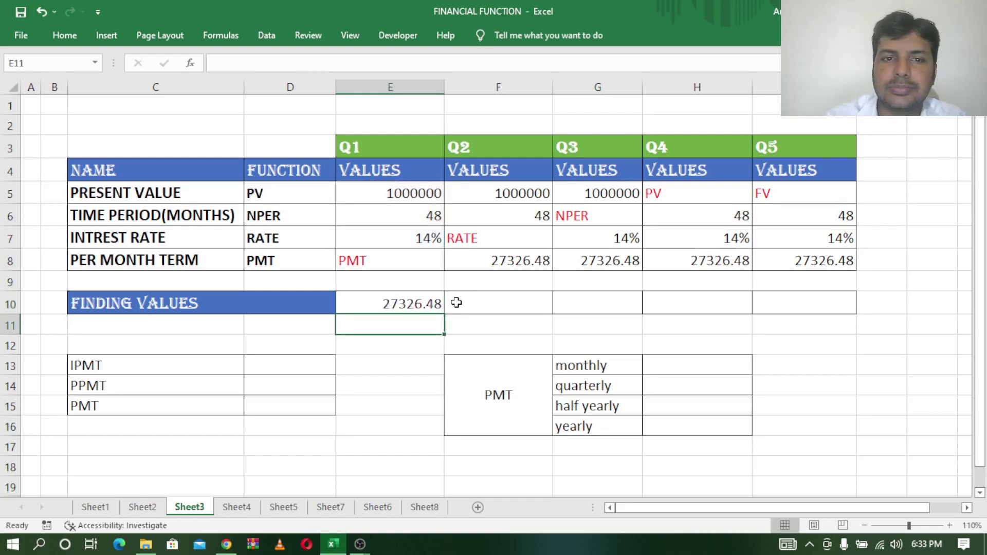
# Step: Change the Q1 time period in E6 to 4 years
pyautogui.click(404, 303)
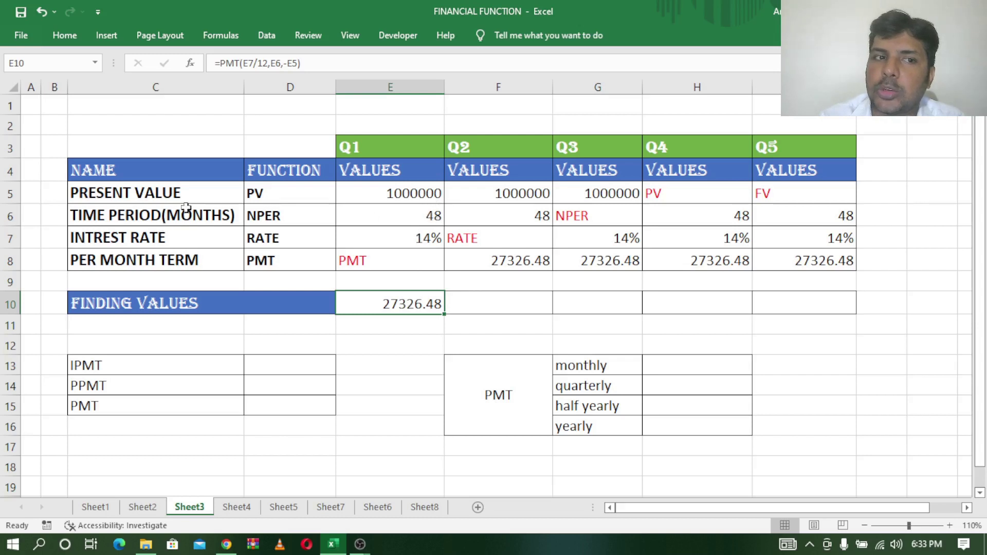
pyautogui.click(431, 216)
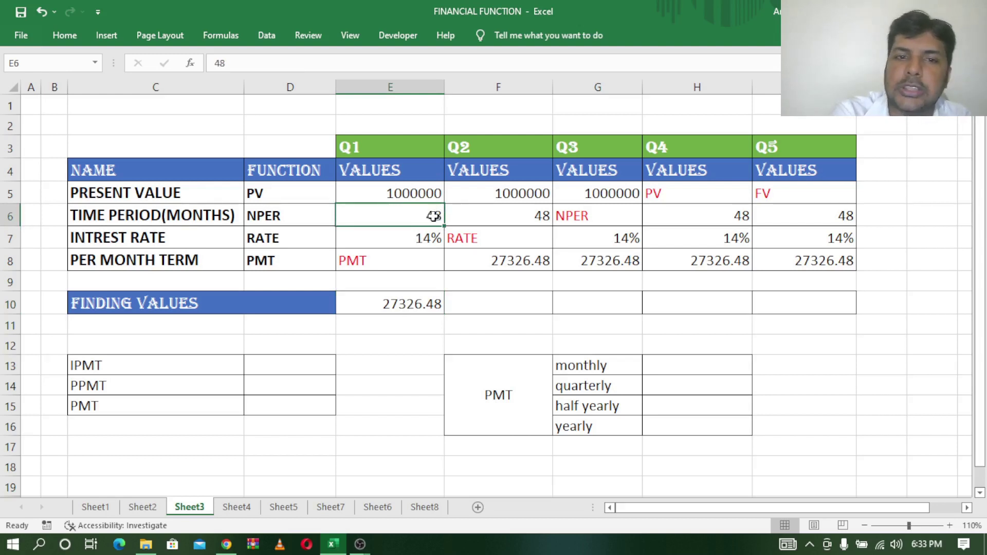
pyautogui.write('4')
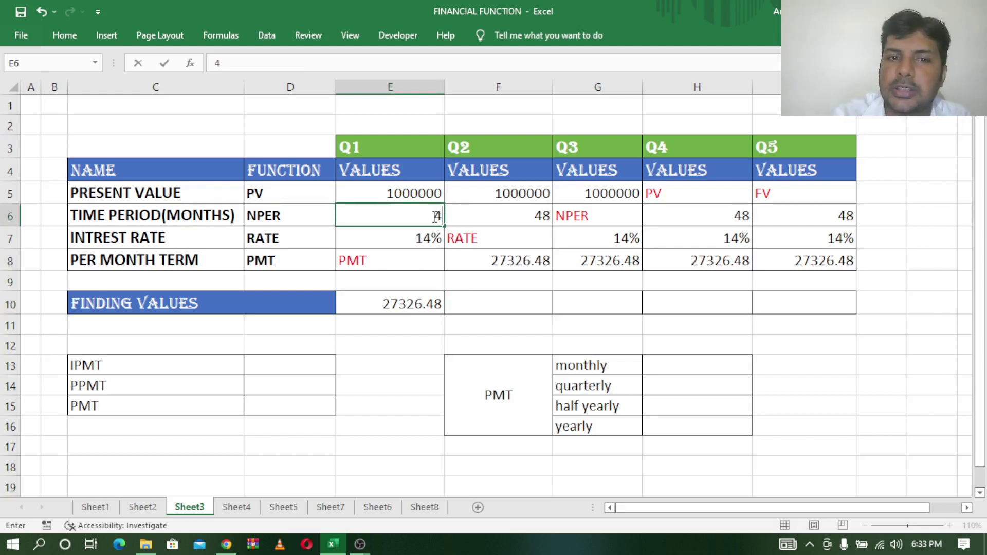
pyautogui.press('Return')
# Step: Multiply E10's PMT period argument by 12, then undo both edits to restore 48 months
pyautogui.click(421, 309)
pyautogui.doubleClick(421, 304)
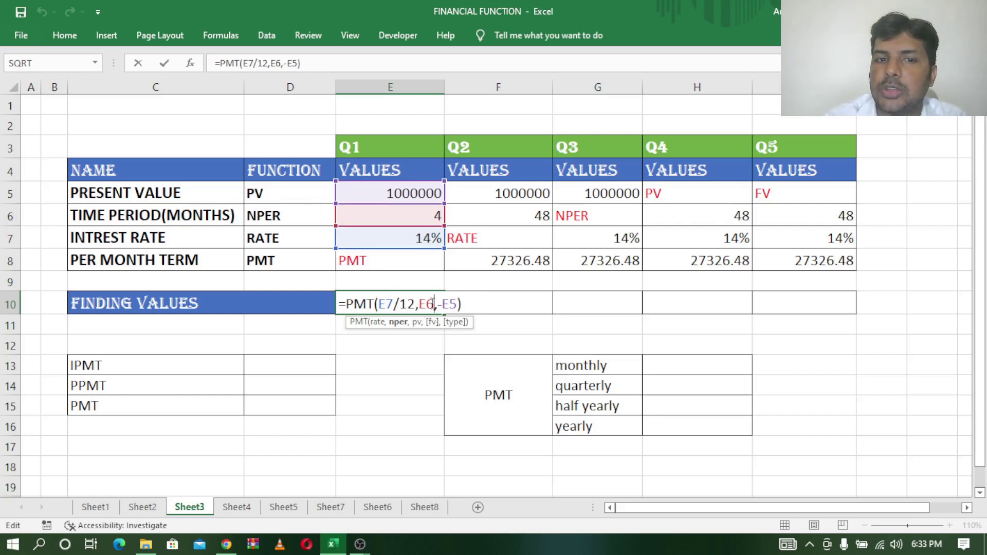
pyautogui.write('*')
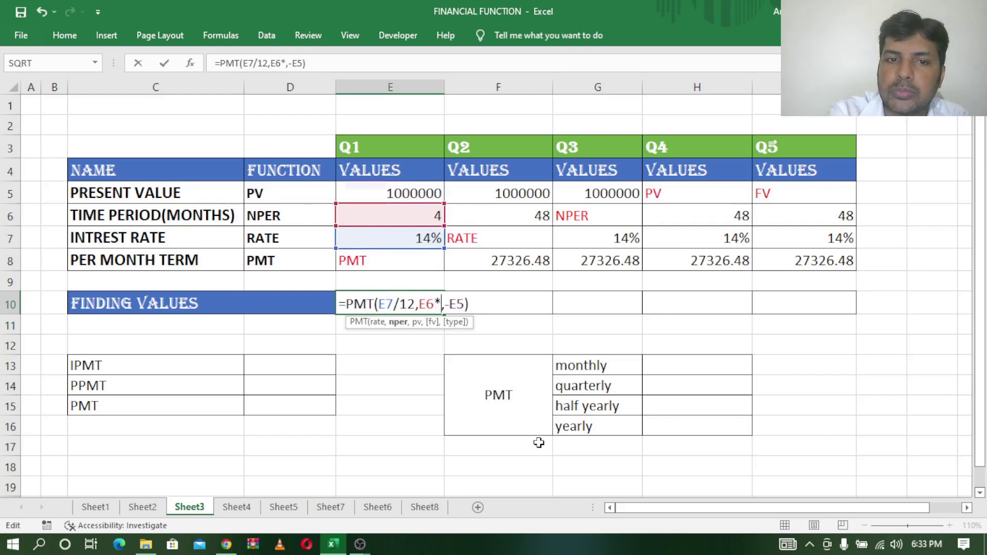
pyautogui.write('12')
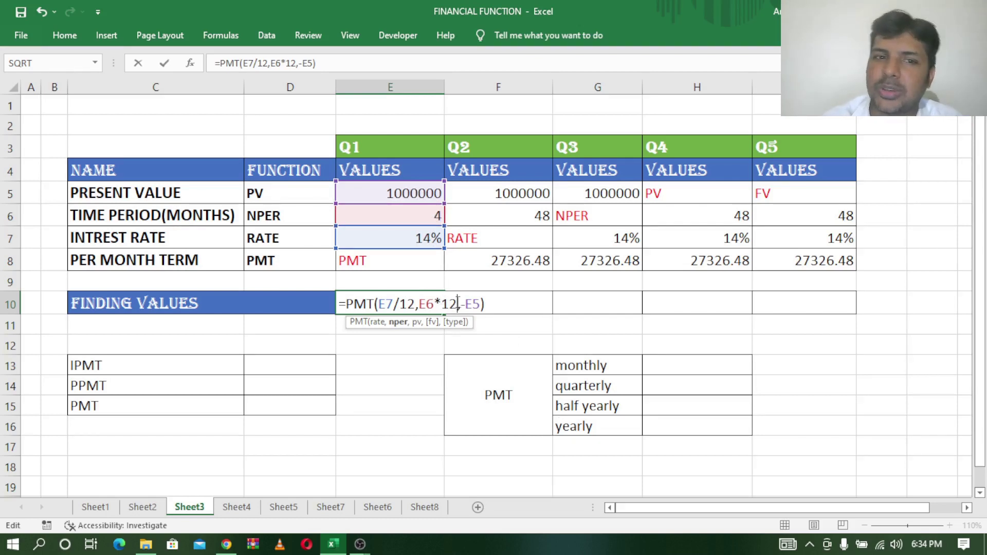
pyautogui.click(483, 300)
pyautogui.press('Return')
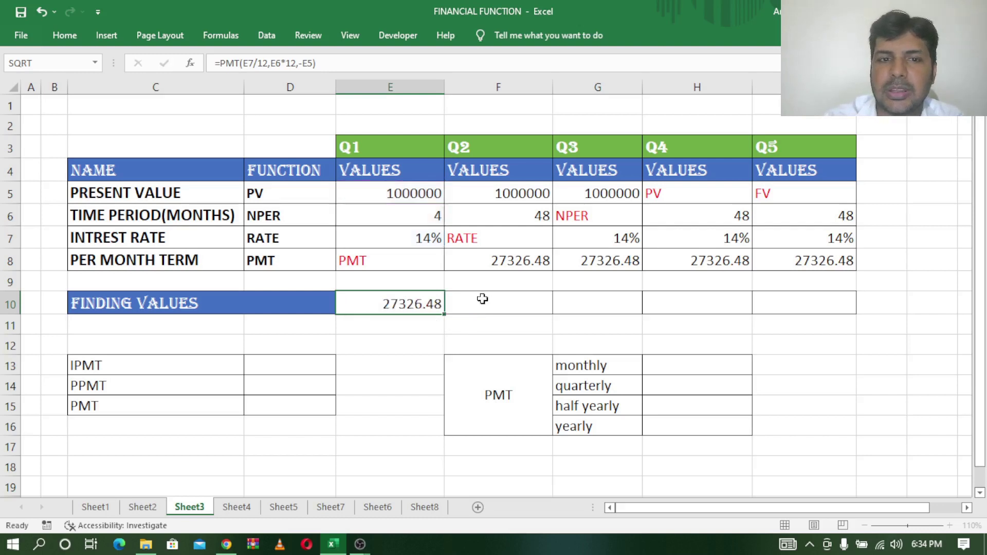
pyautogui.click(407, 304)
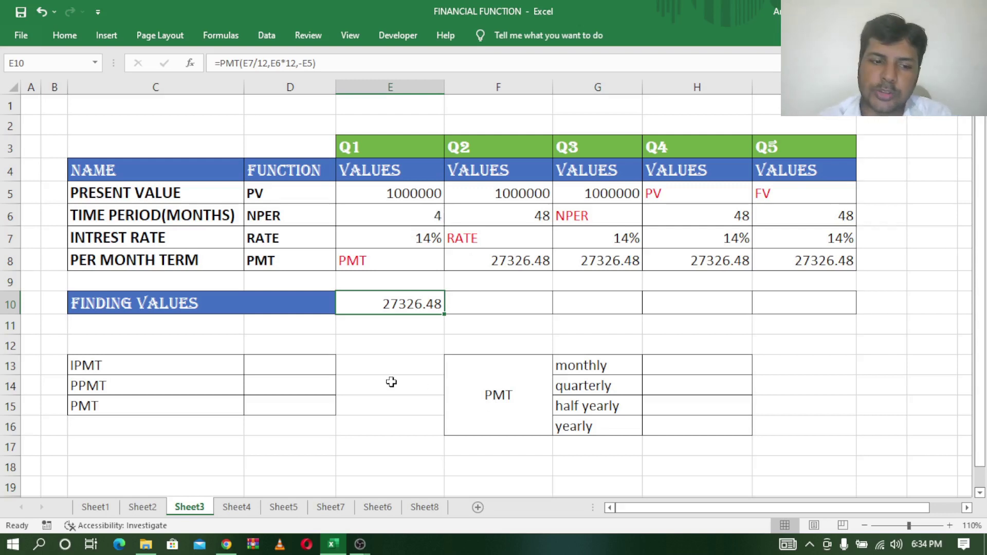
pyautogui.hotkey('ctrl', 'z')
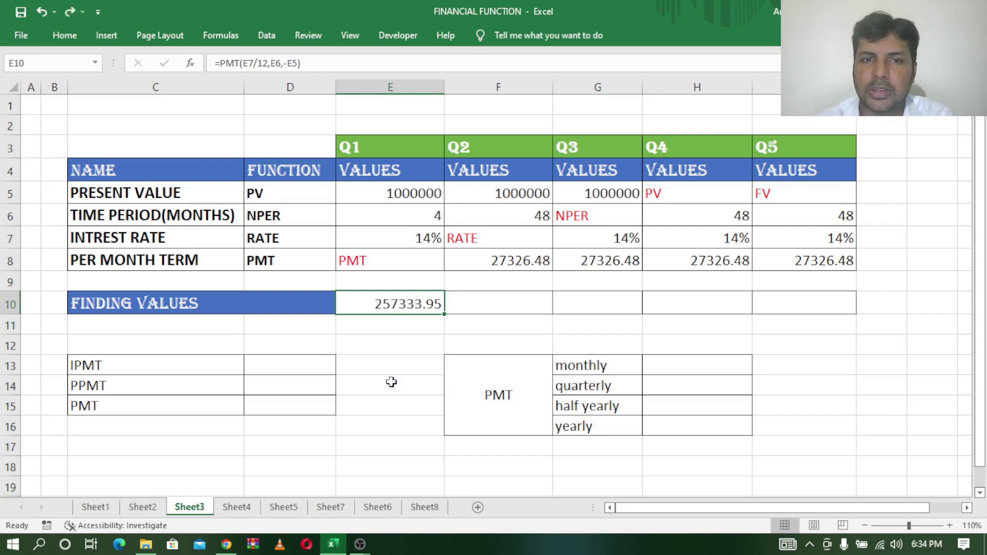
pyautogui.hotkey('ctrl', 'z')
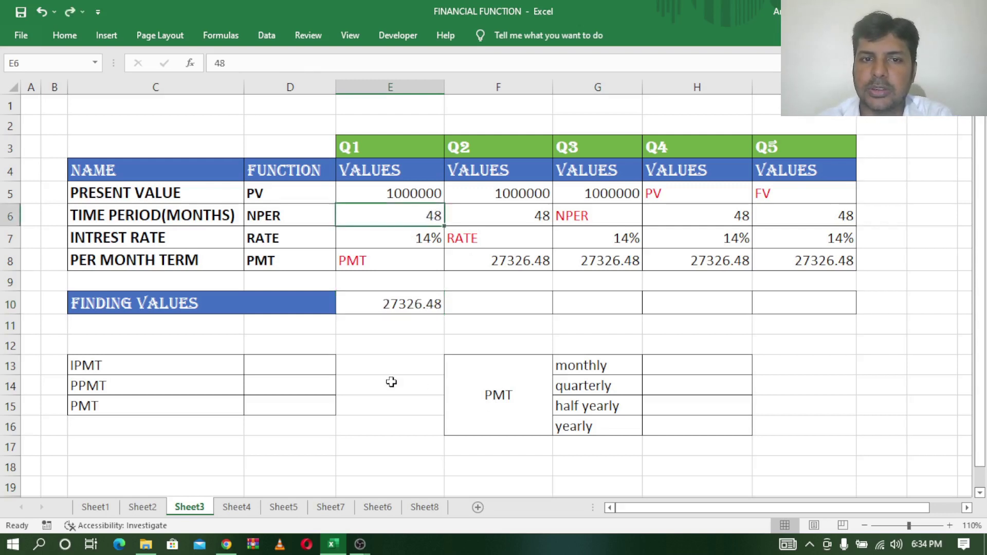
pyautogui.click(402, 305)
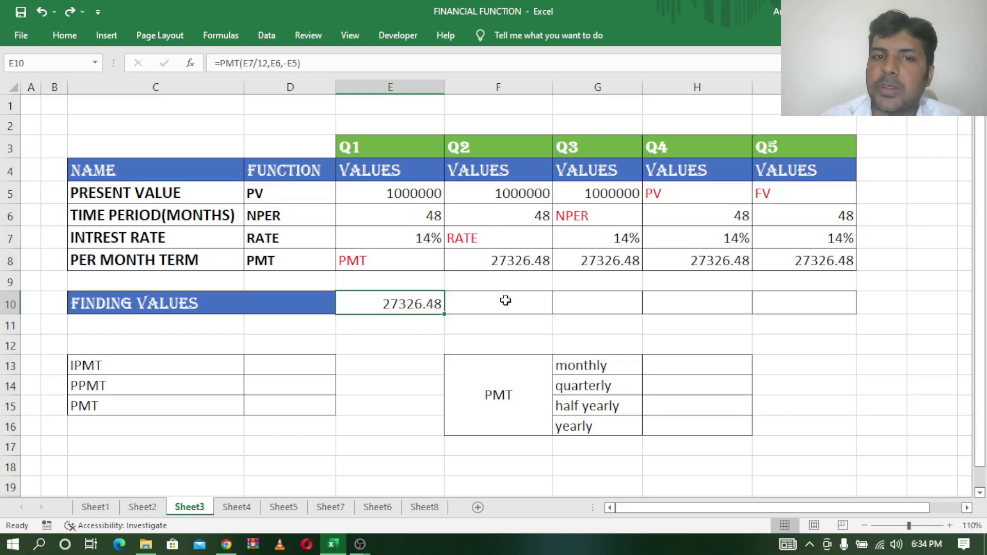
pyautogui.click(519, 240)
pyautogui.click(530, 194)
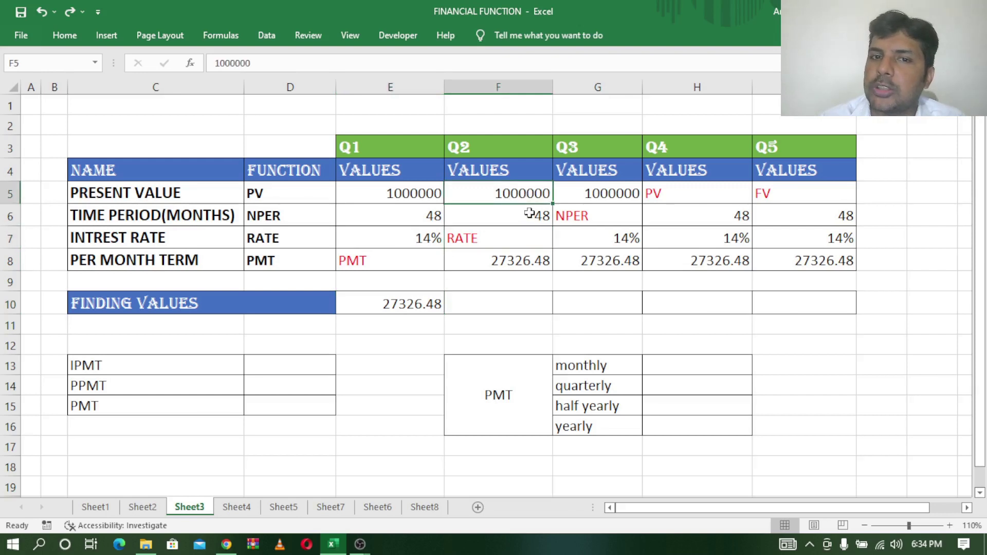
pyautogui.click(530, 214)
pyautogui.click(530, 261)
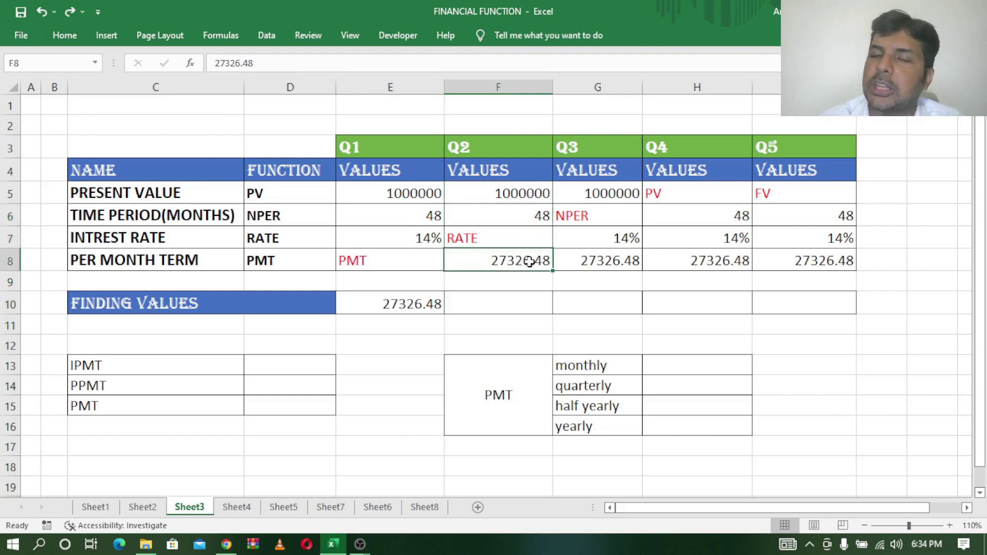
pyautogui.click(514, 307)
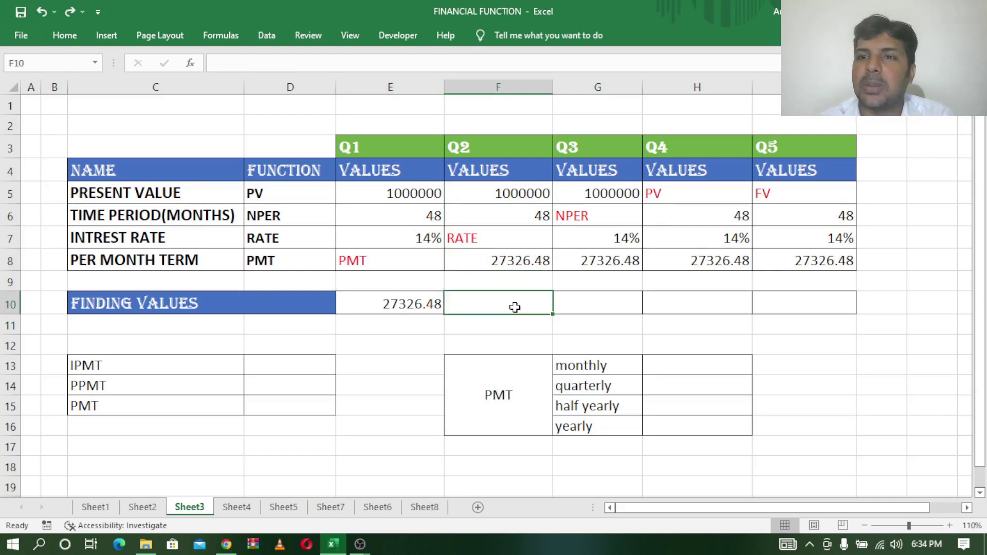
# Step: Enter =RATE(F6,F8,-F5)*12 in F10, giving Q2's 14% annual interest rate
pyautogui.write('=rate')
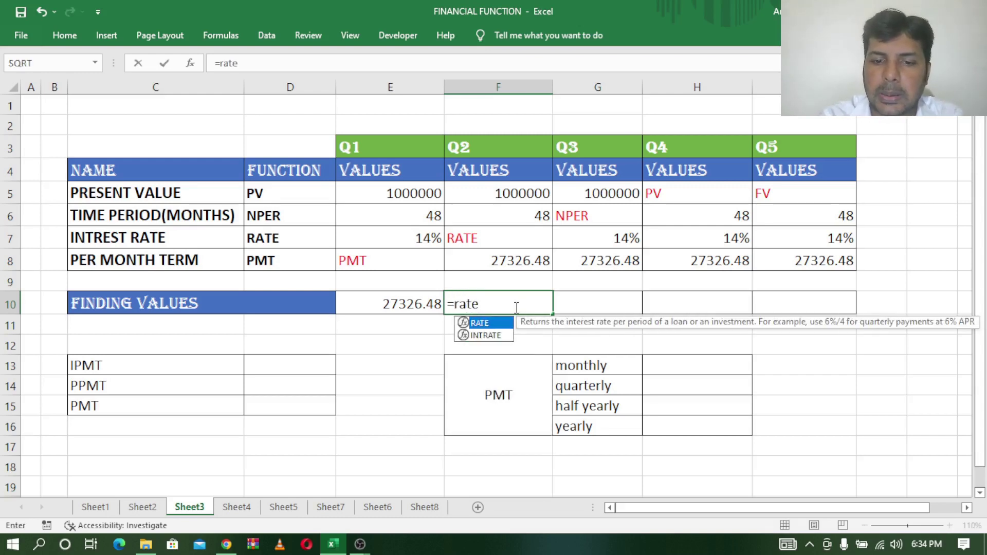
pyautogui.write('(')
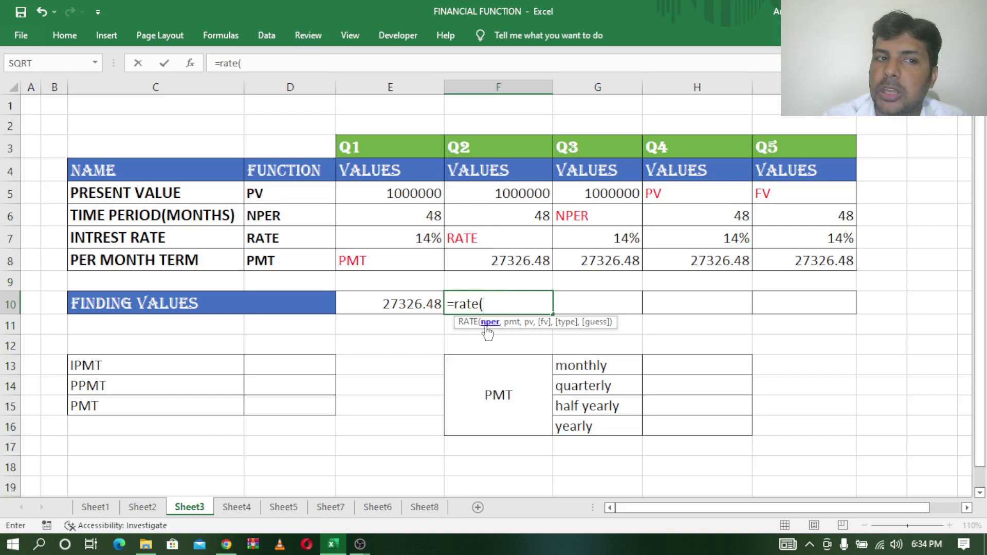
pyautogui.click(535, 215)
pyautogui.write(',')
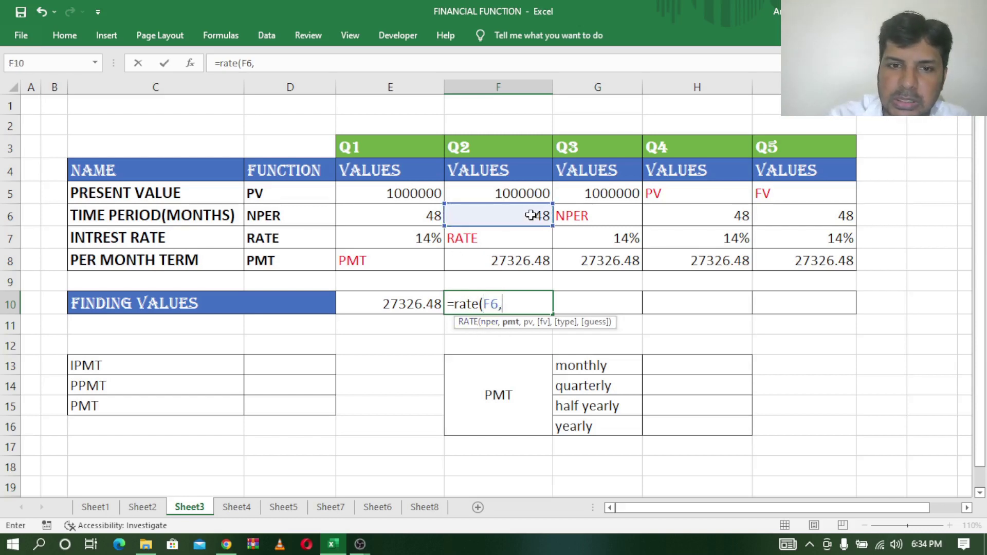
pyautogui.click(514, 262)
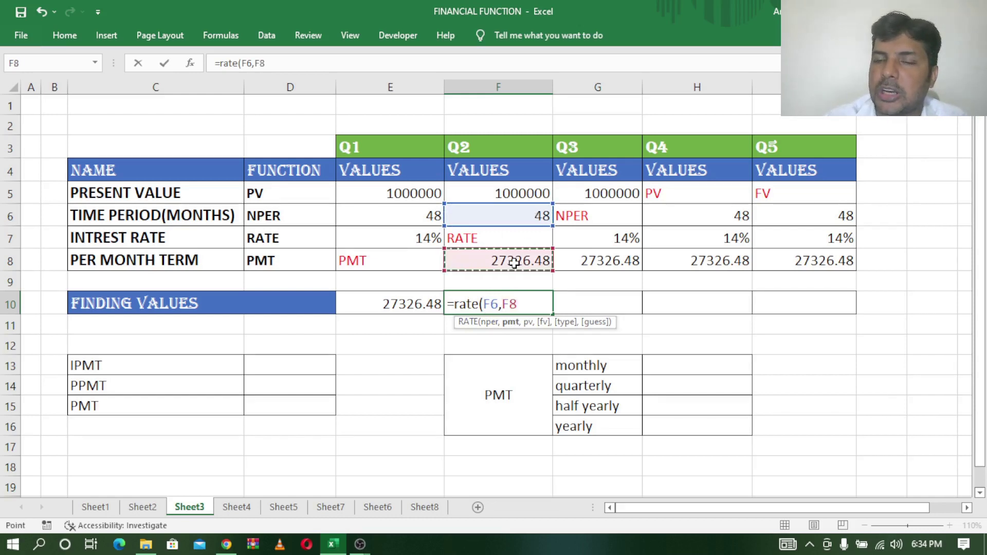
pyautogui.write(',')
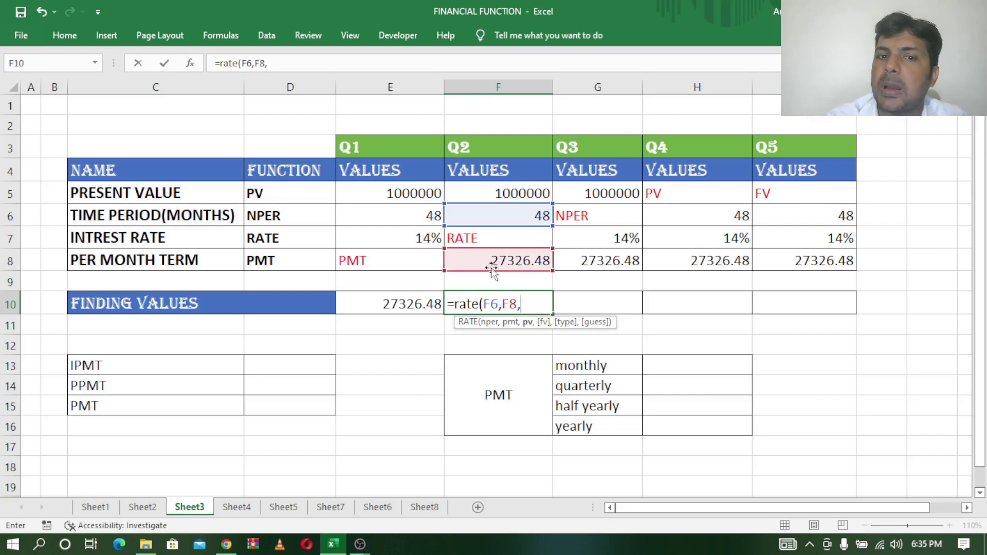
pyautogui.click(527, 192)
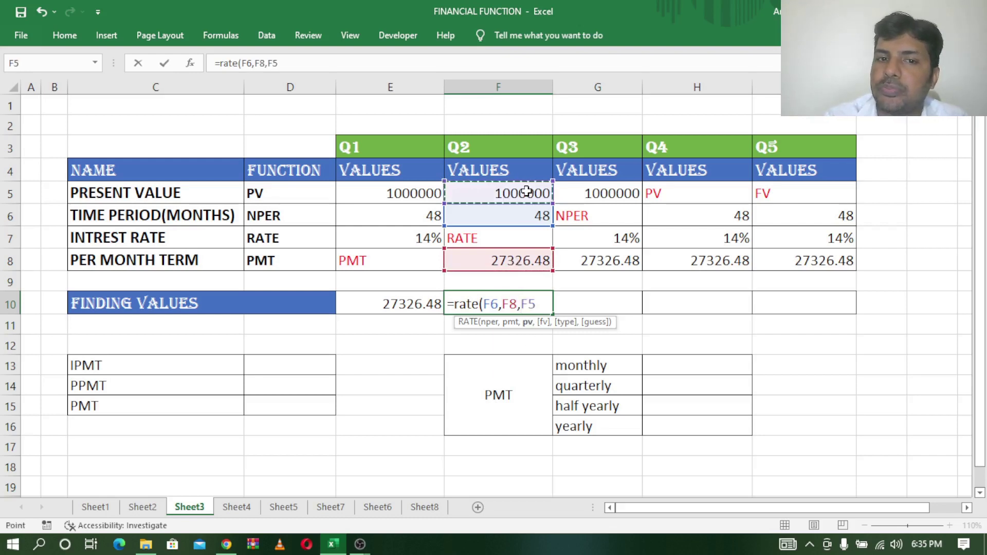
pyautogui.click(521, 304)
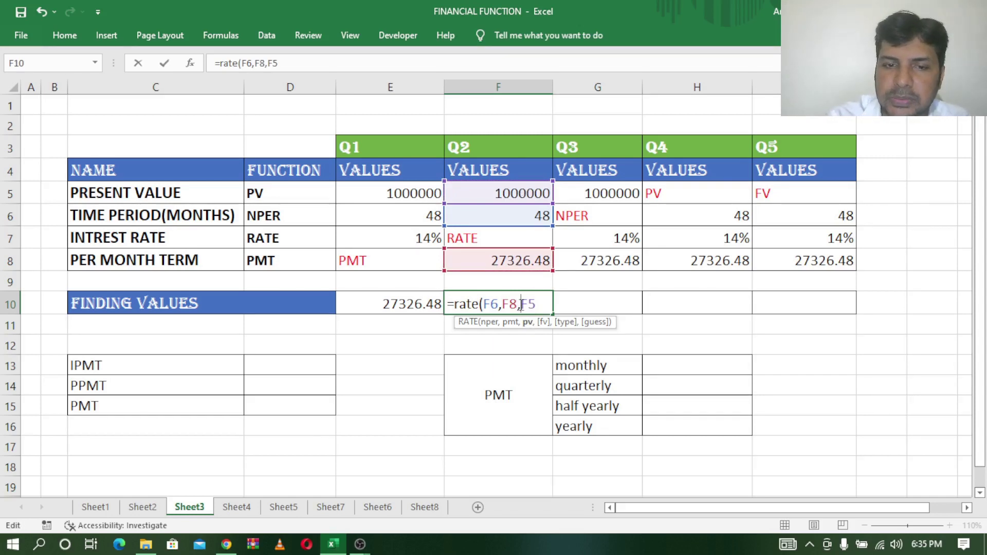
pyautogui.write('-')
pyautogui.press('Right')
pyautogui.press('Right')
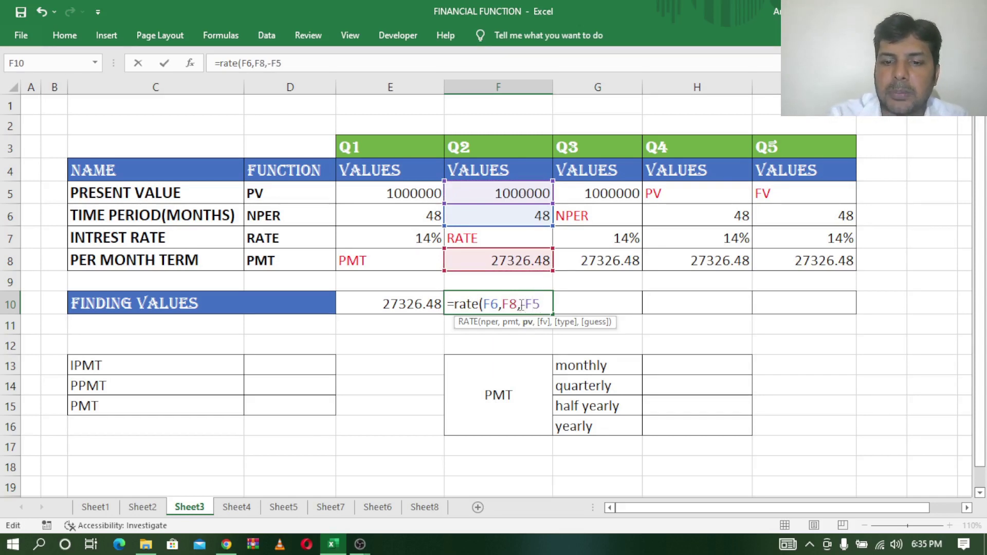
pyautogui.write(')')
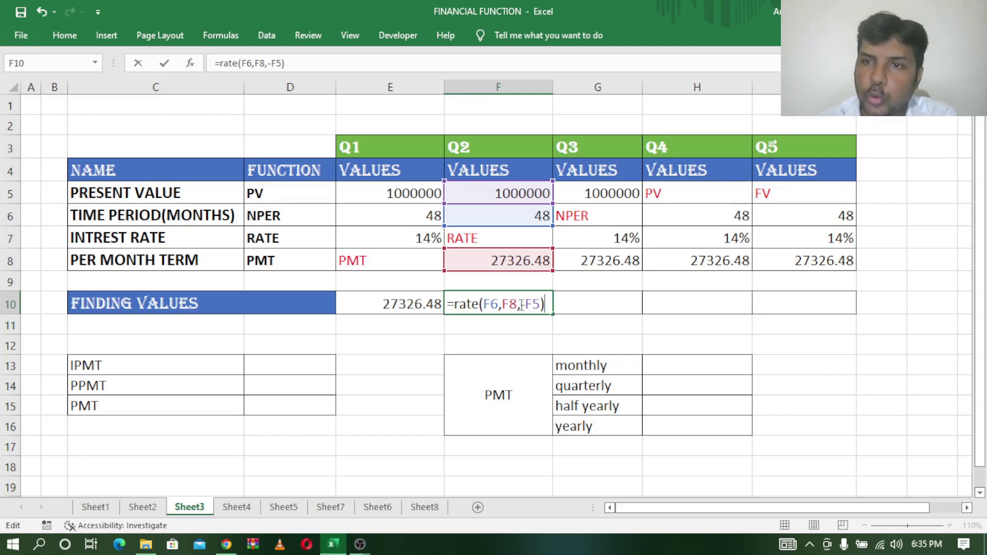
pyautogui.write('*')
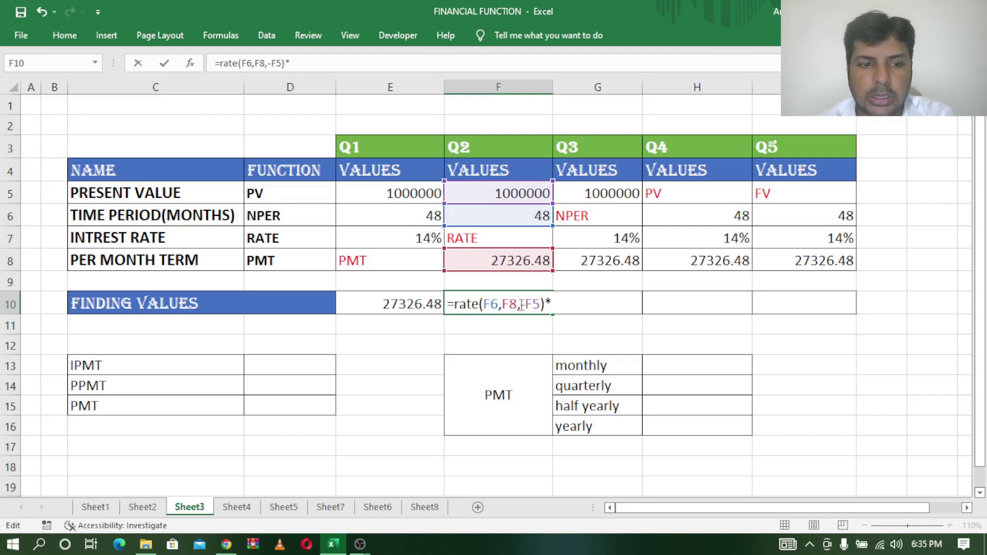
pyautogui.write('12')
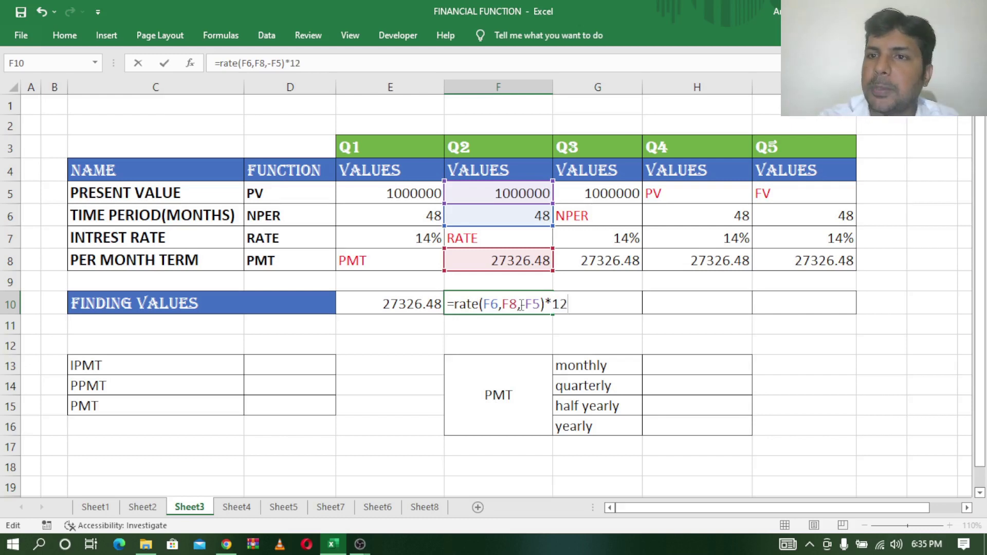
pyautogui.press('Return')
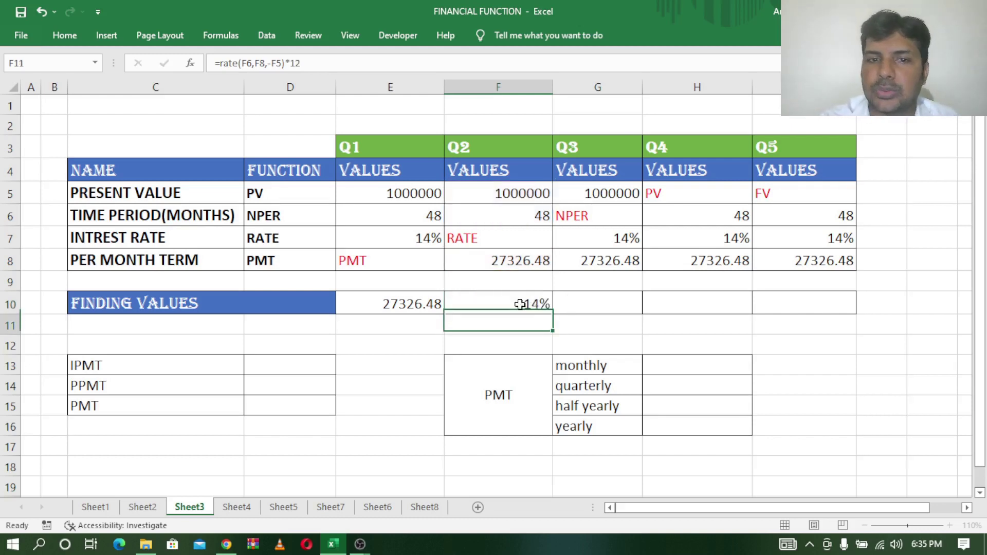
pyautogui.click(509, 305)
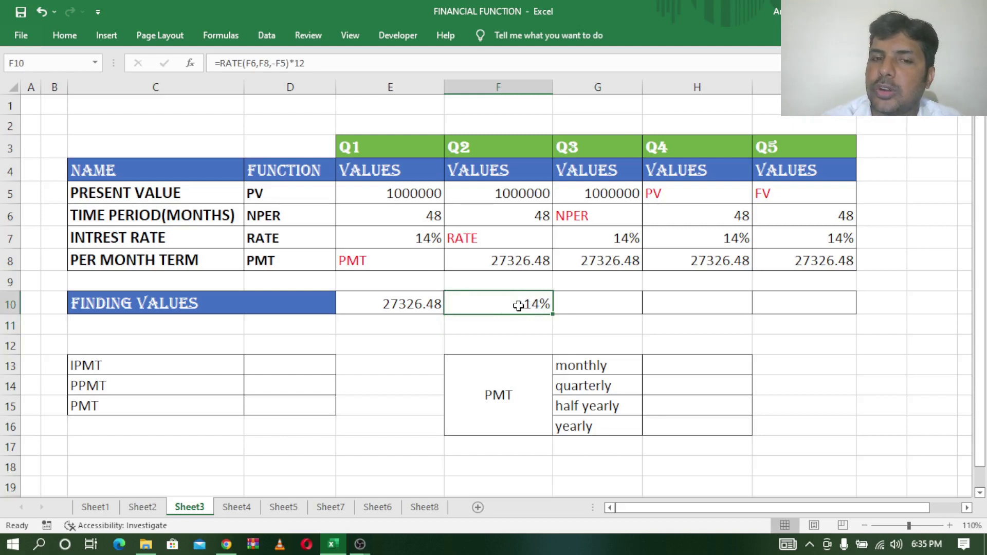
# Step: Open and dismiss the Home tab number format list without applying a change
pyautogui.click(65, 35)
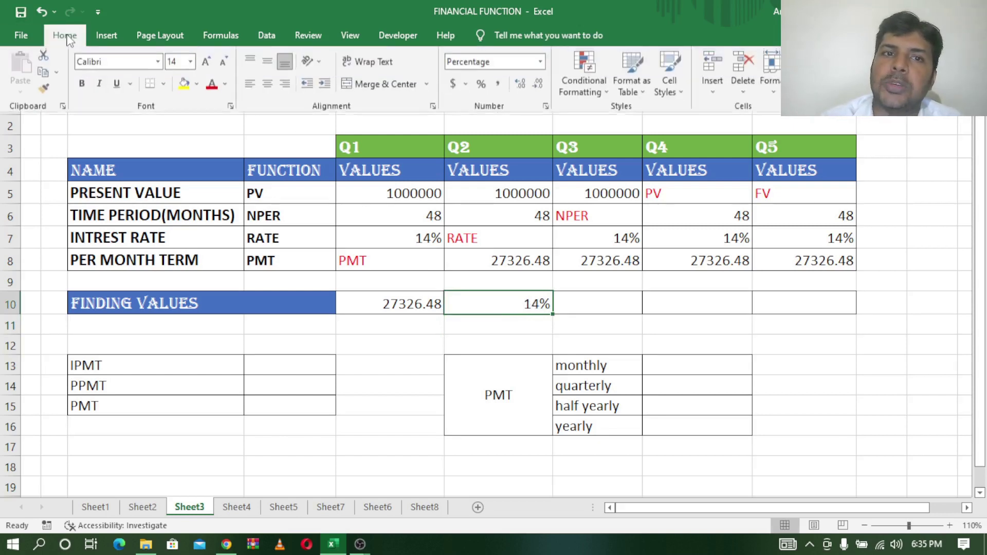
pyautogui.click(541, 64)
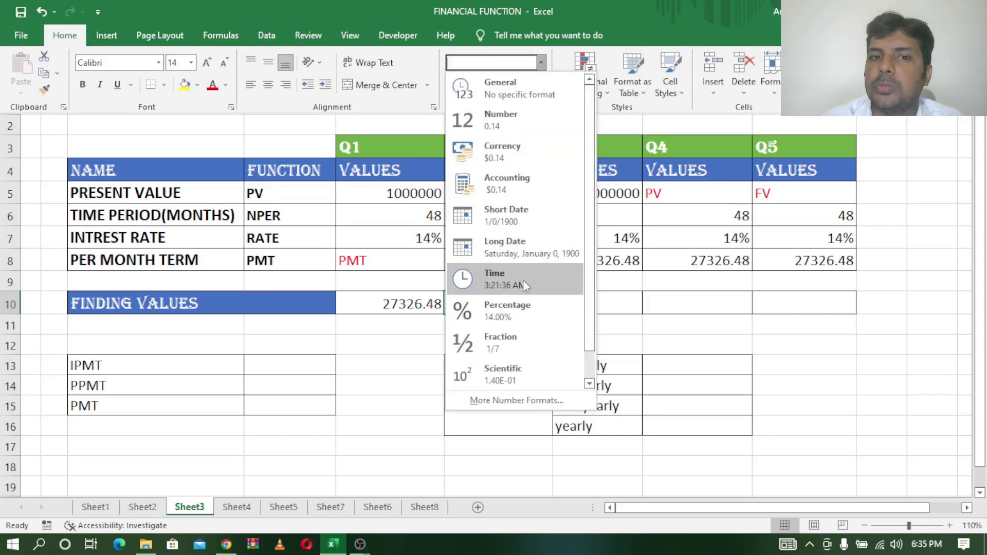
pyautogui.press('Escape')
pyautogui.press('Escape')
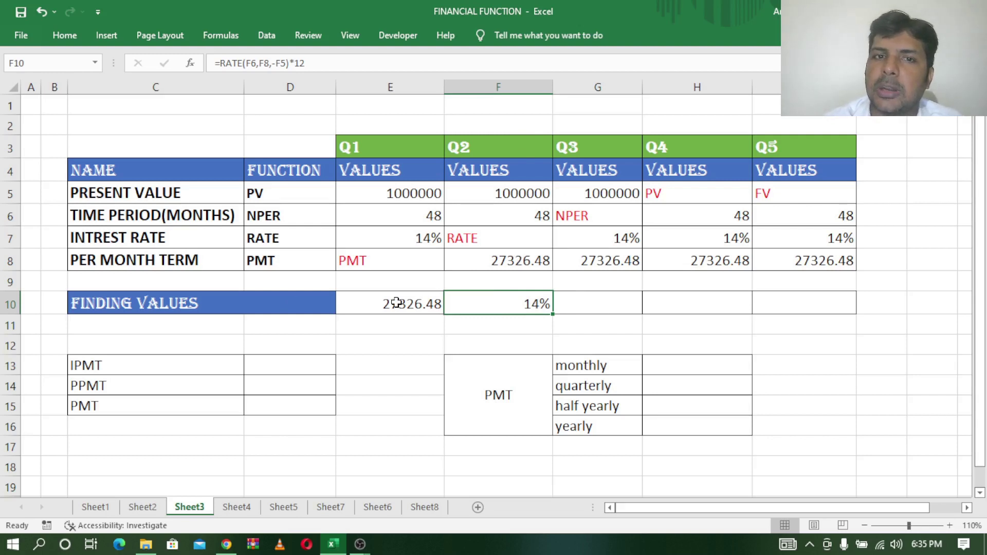
pyautogui.click(615, 307)
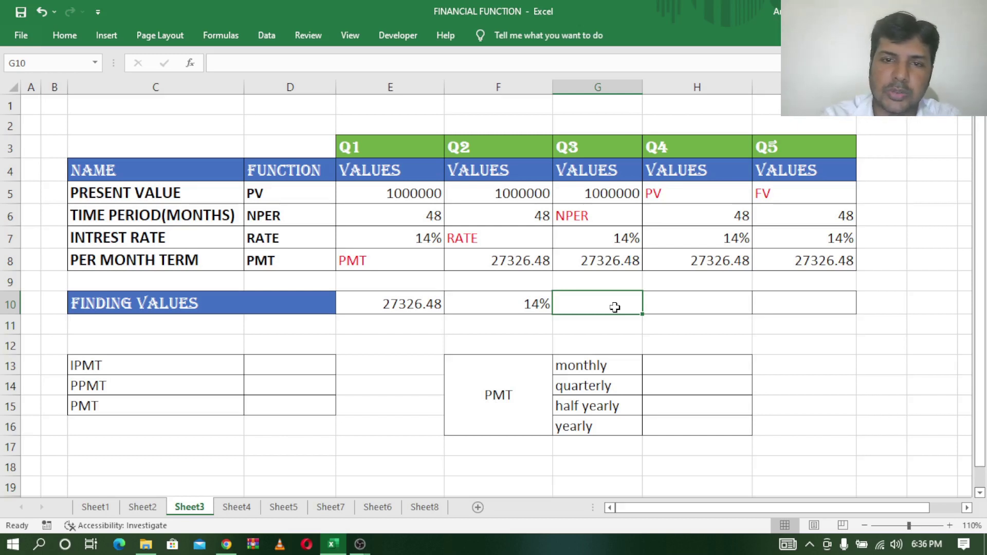
# Step: Enter =NPER(G7/12,G8,-G5) in G10, returning 48 periods for Q3
pyautogui.write('=n')
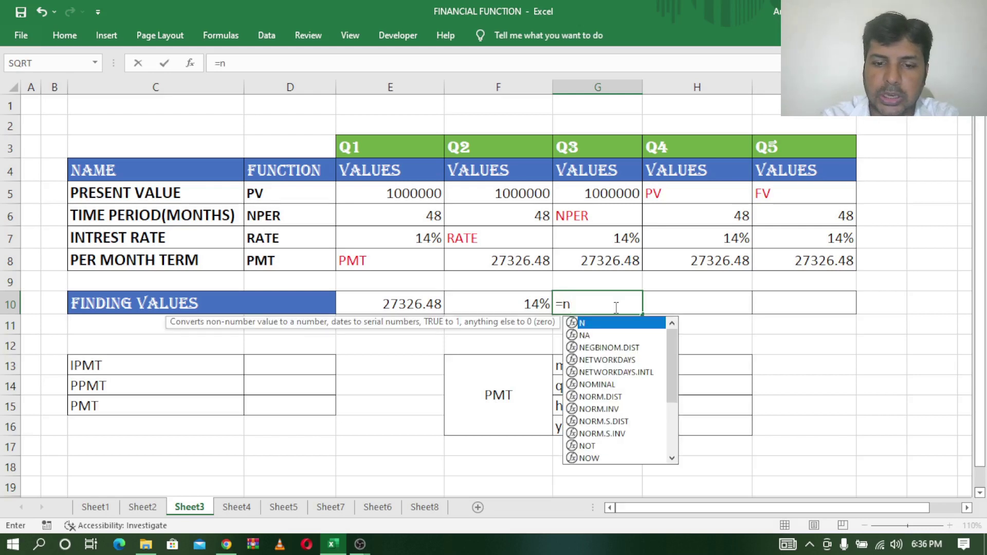
pyautogui.write('per(')
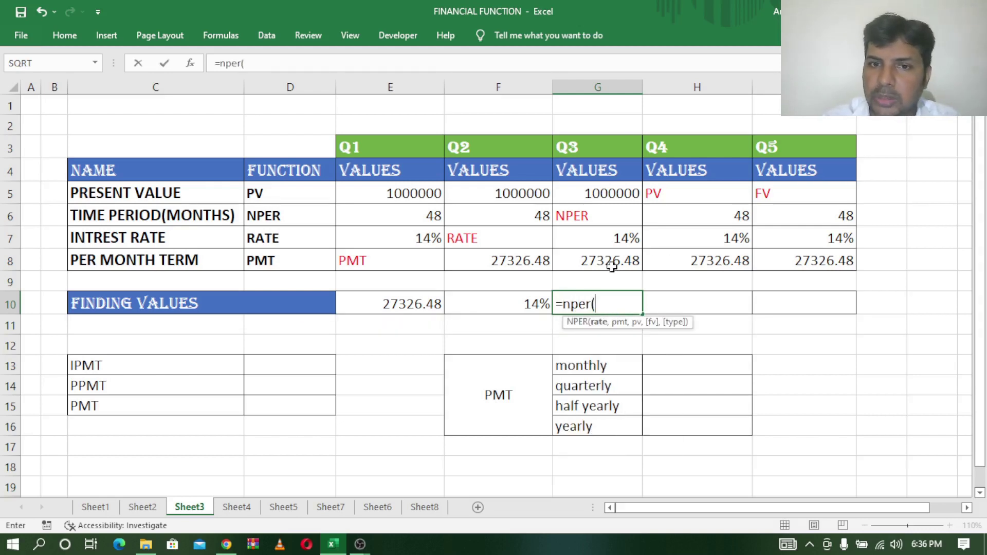
pyautogui.click(614, 237)
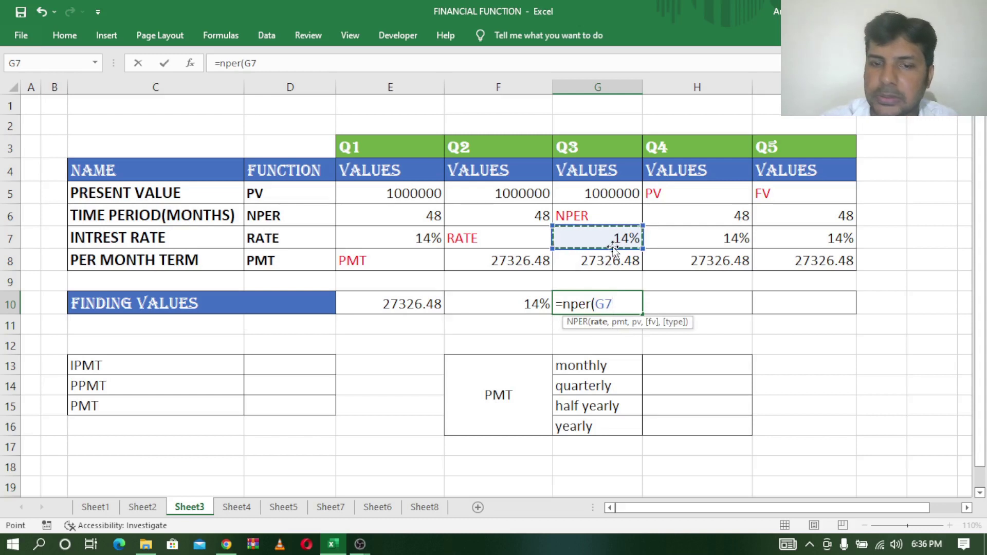
pyautogui.write('/12')
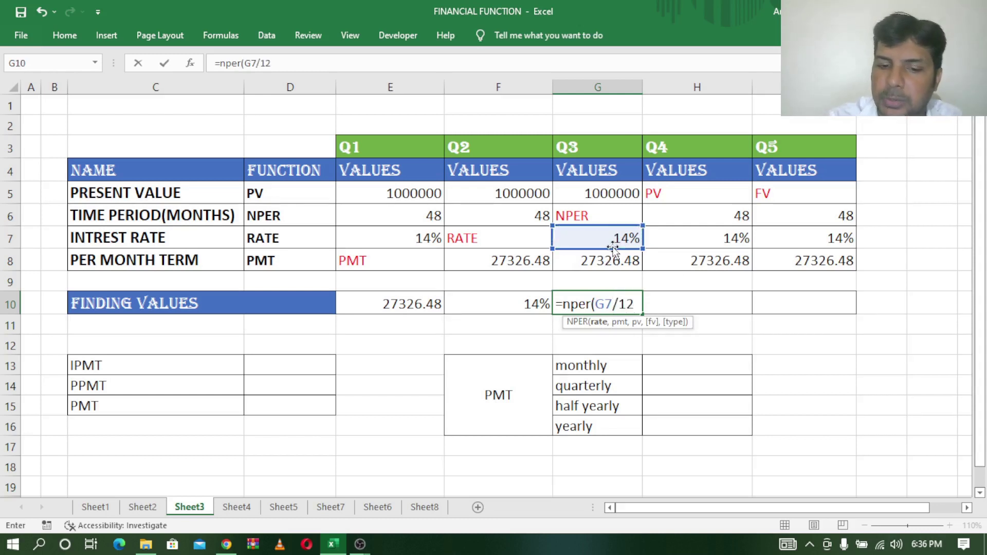
pyautogui.write(',')
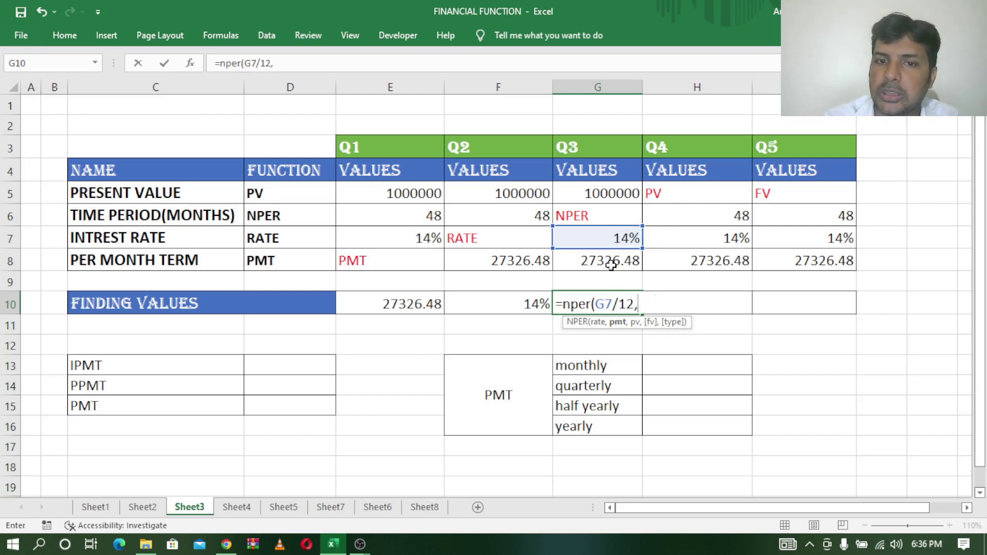
pyautogui.click(611, 265)
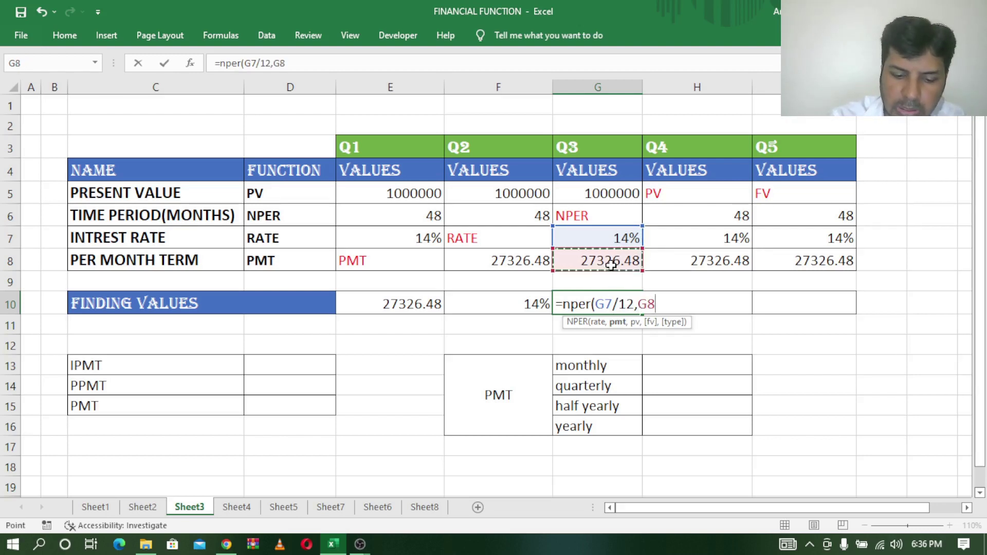
pyautogui.write(',')
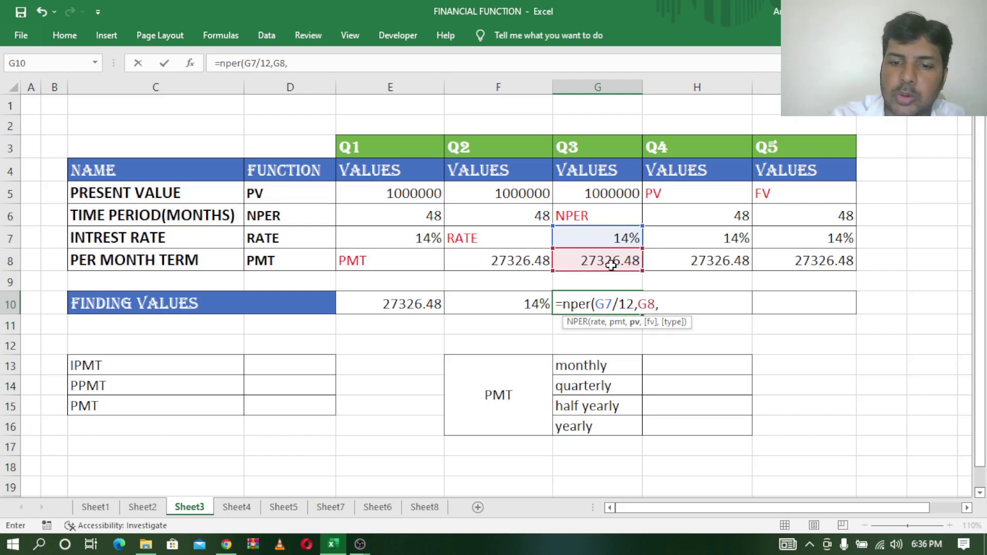
pyautogui.write('-')
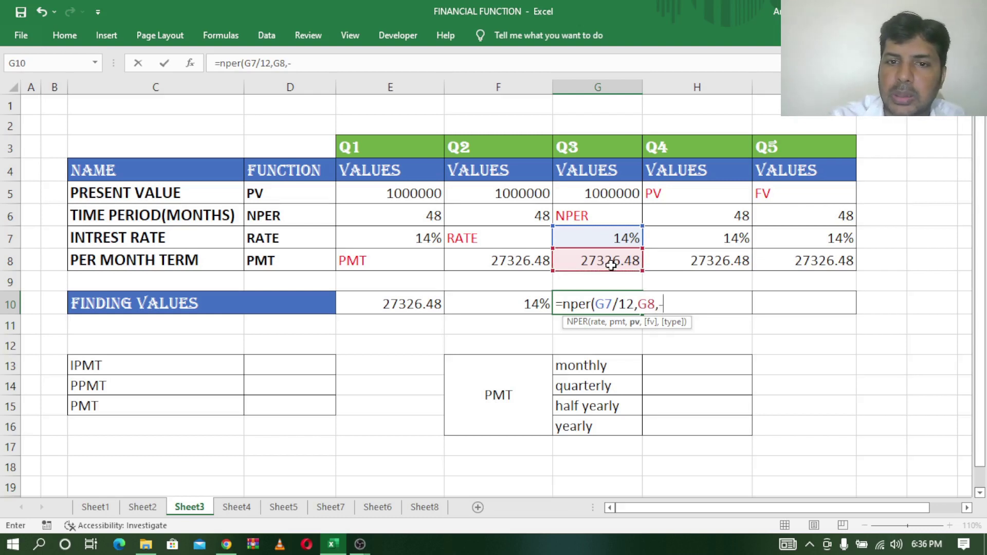
pyautogui.click(617, 194)
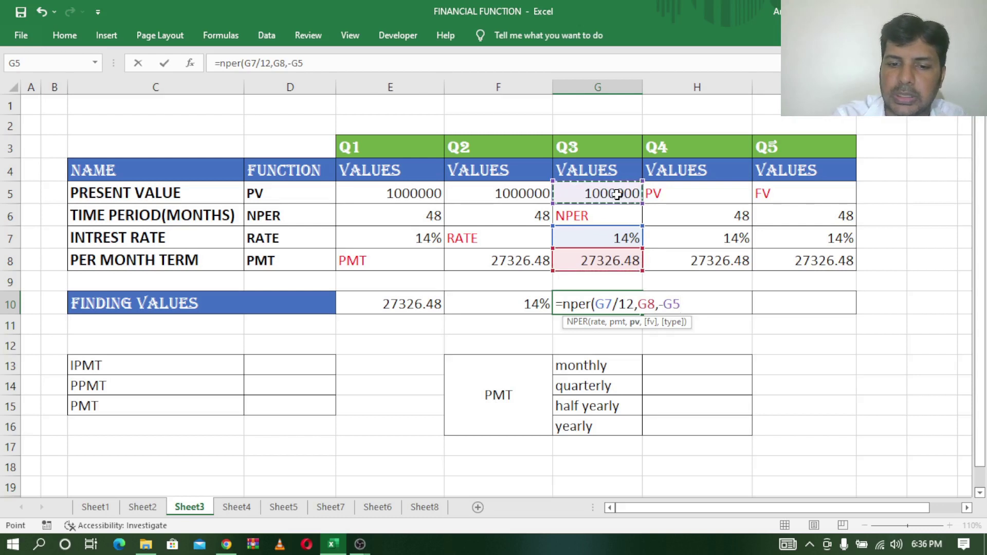
pyautogui.write(')')
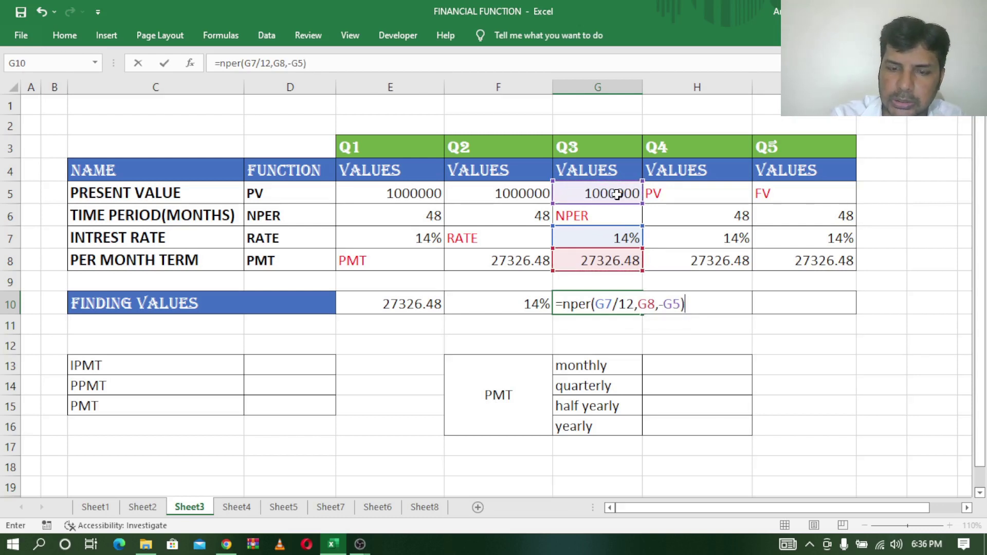
pyautogui.press('Return')
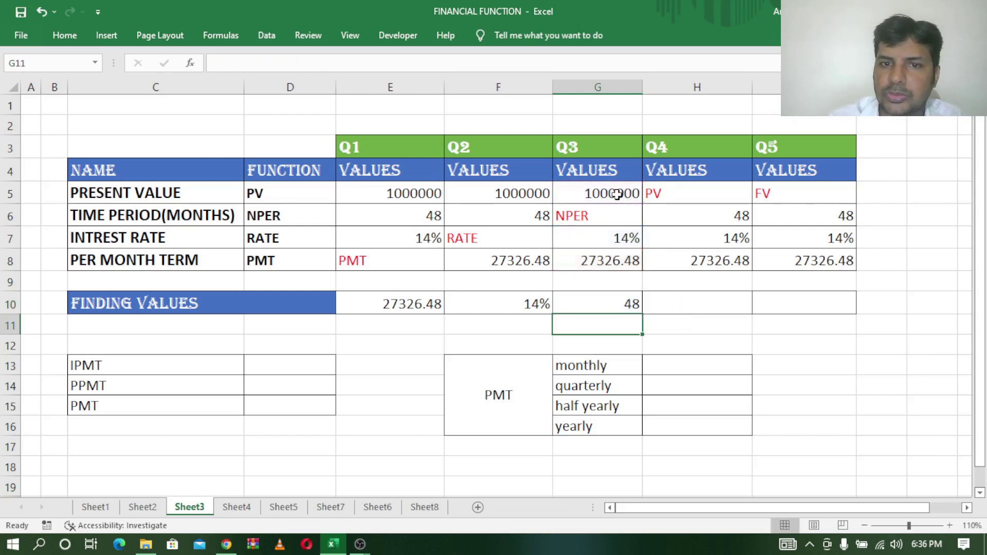
pyautogui.click(615, 301)
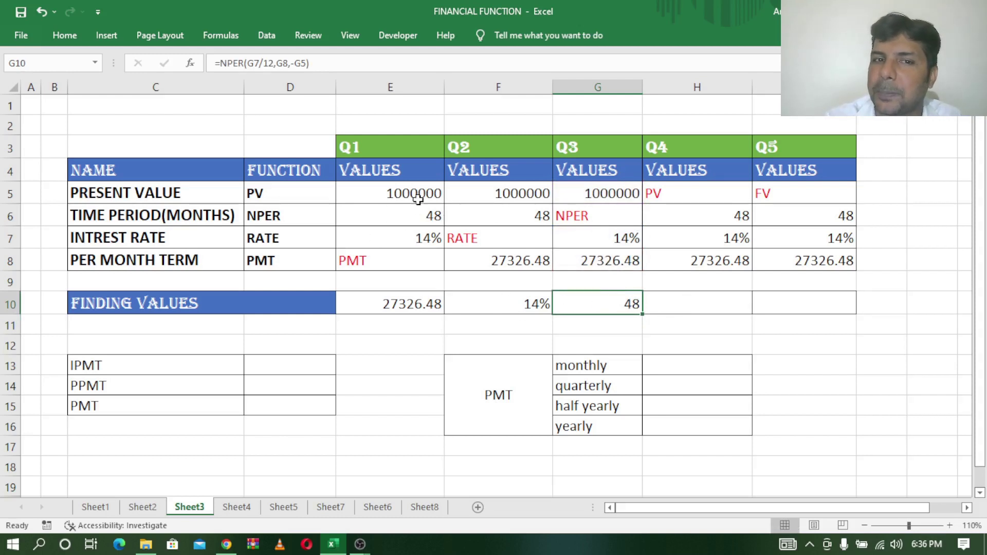
# Step: Enter =PV(H7/12,H6,-H8) in H10 for Q4's present value of 1000000
pyautogui.click(689, 301)
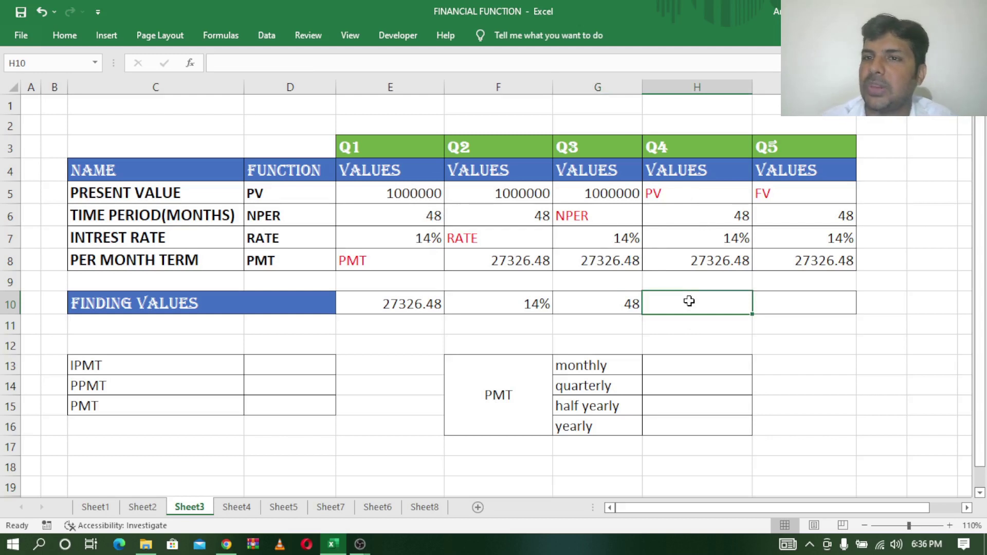
pyautogui.write('=')
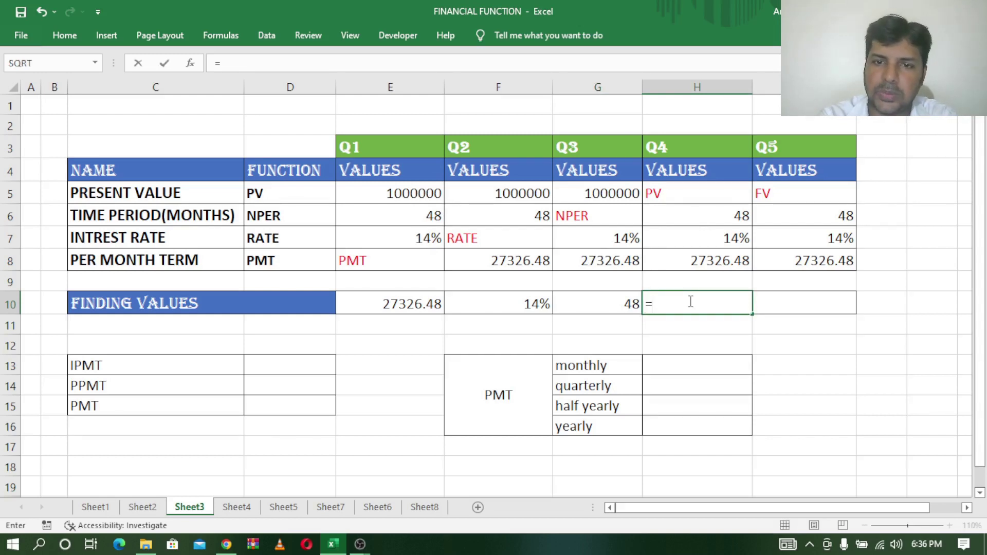
pyautogui.write('pv(')
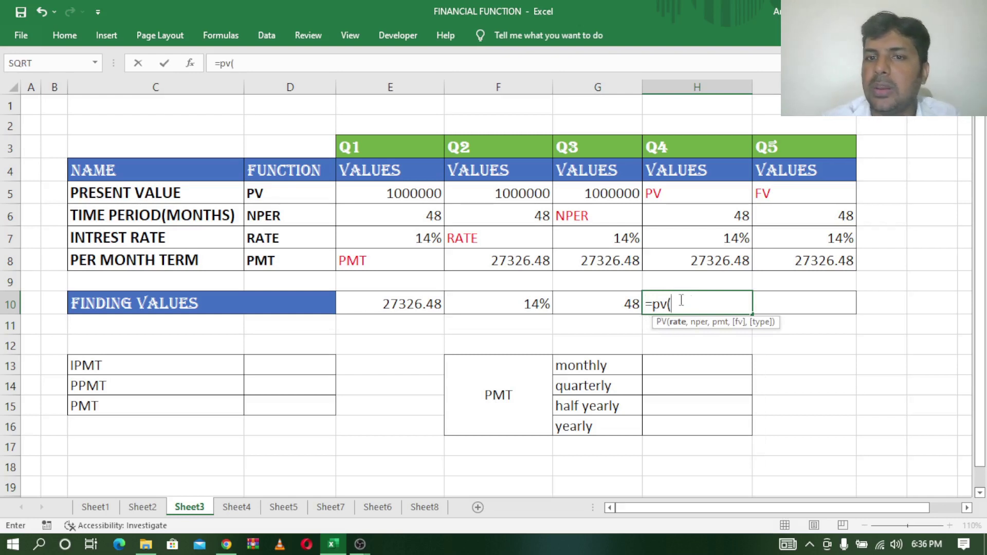
pyautogui.click(709, 239)
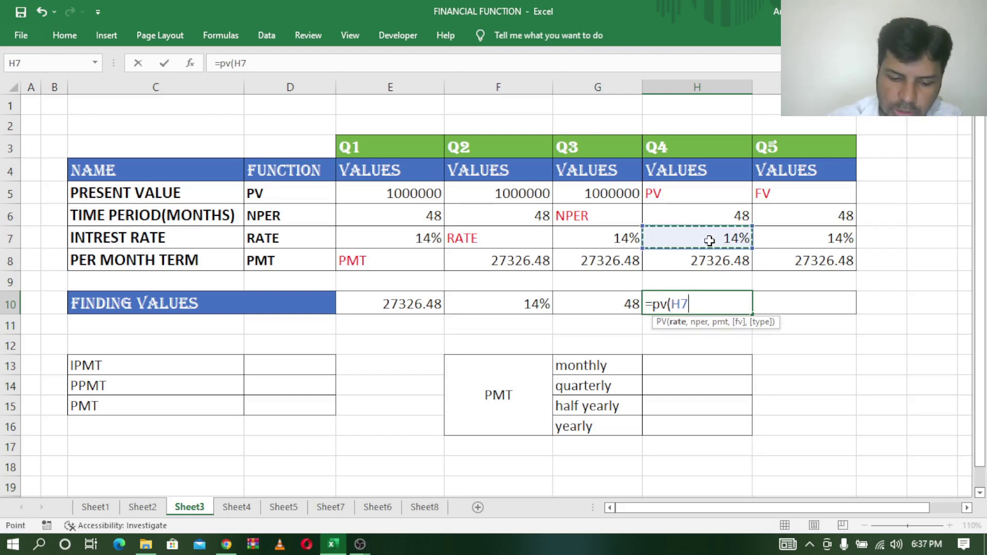
pyautogui.write('/12')
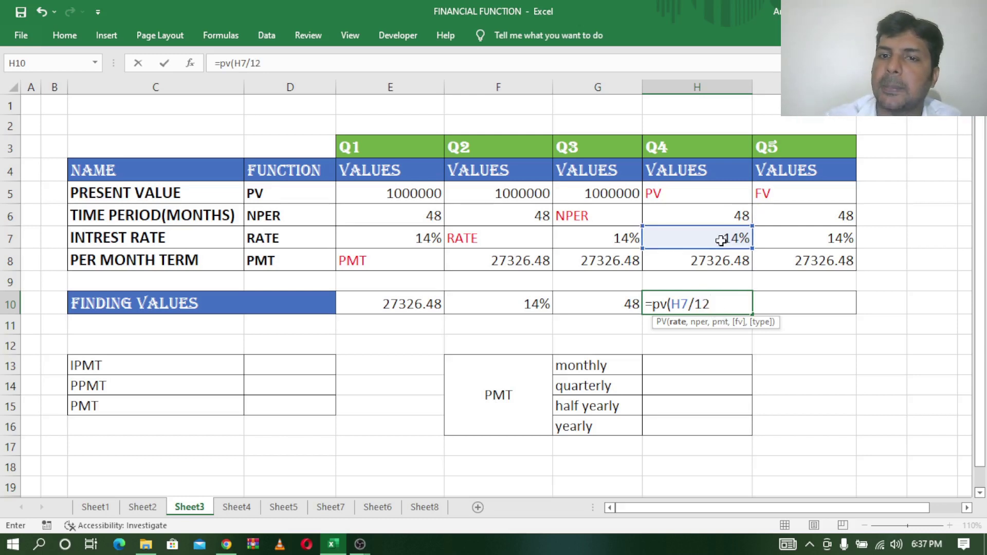
pyautogui.write(',')
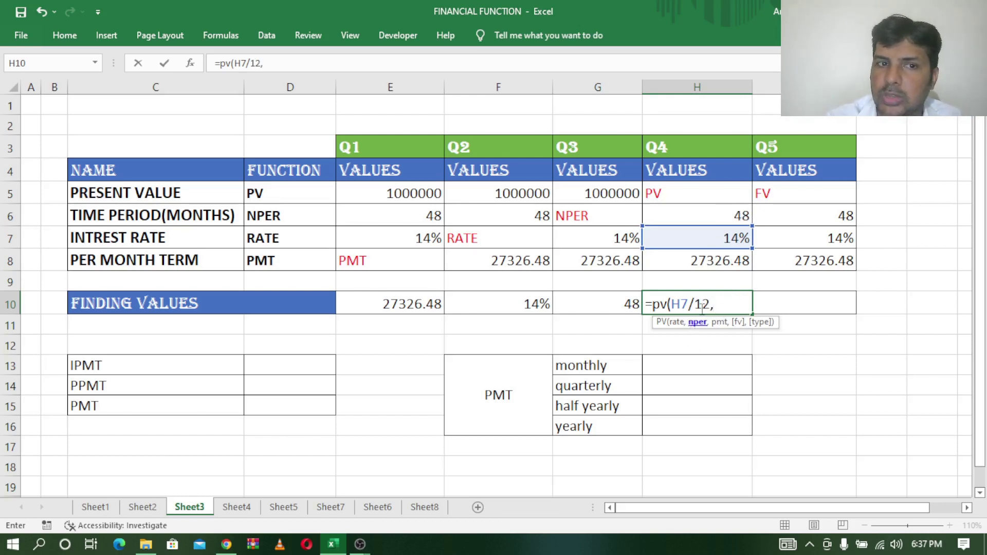
pyautogui.click(725, 218)
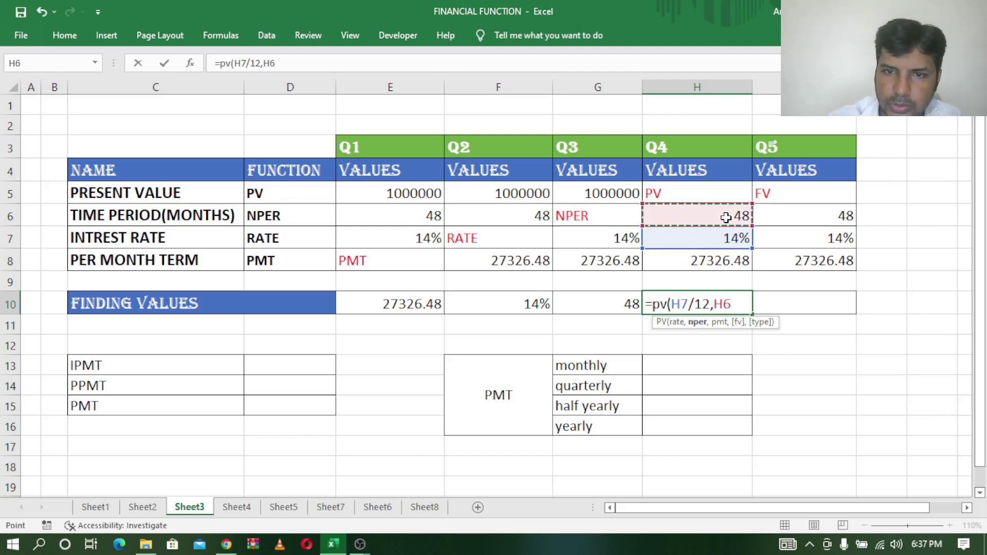
pyautogui.write(',')
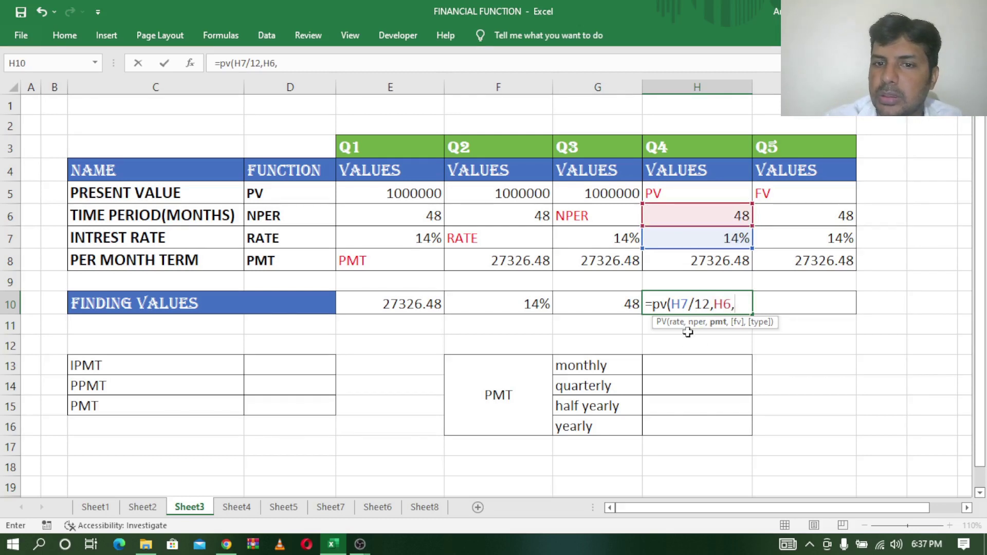
pyautogui.click(726, 263)
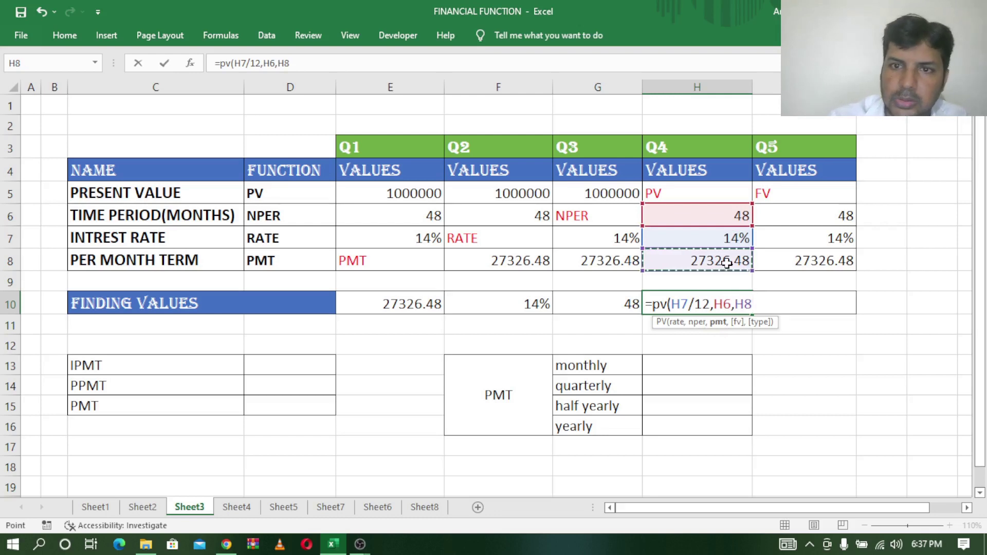
pyautogui.click(734, 307)
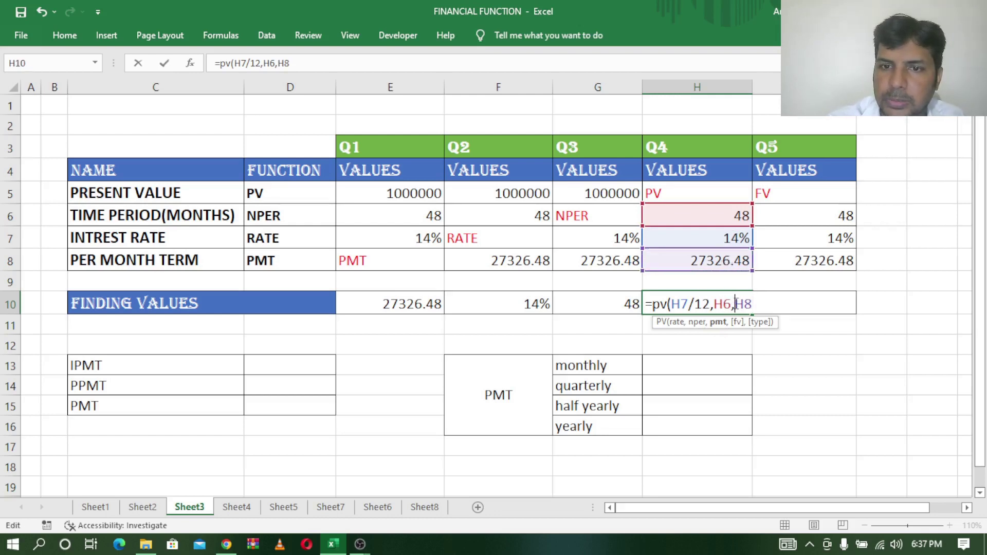
pyautogui.write('-')
pyautogui.press('End')
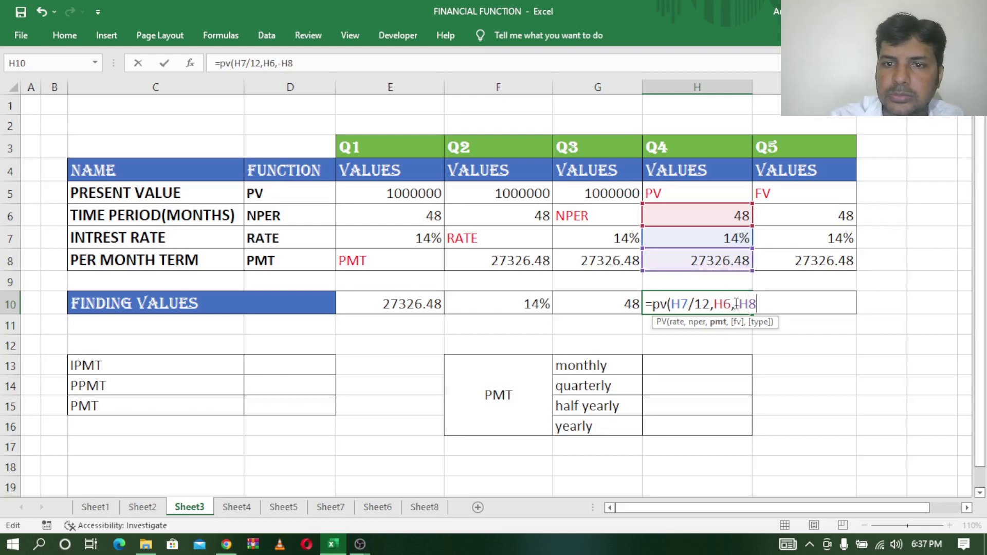
pyautogui.write(')')
pyautogui.press('Return')
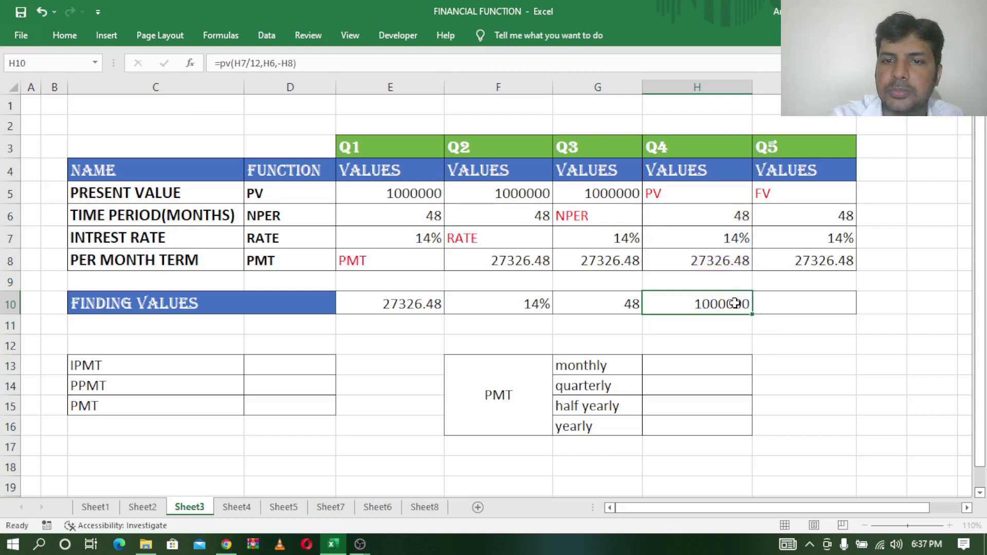
# Step: Check H10's PV formula against its H6, H7 and H8 inputs and the column labels
pyautogui.click(735, 303)
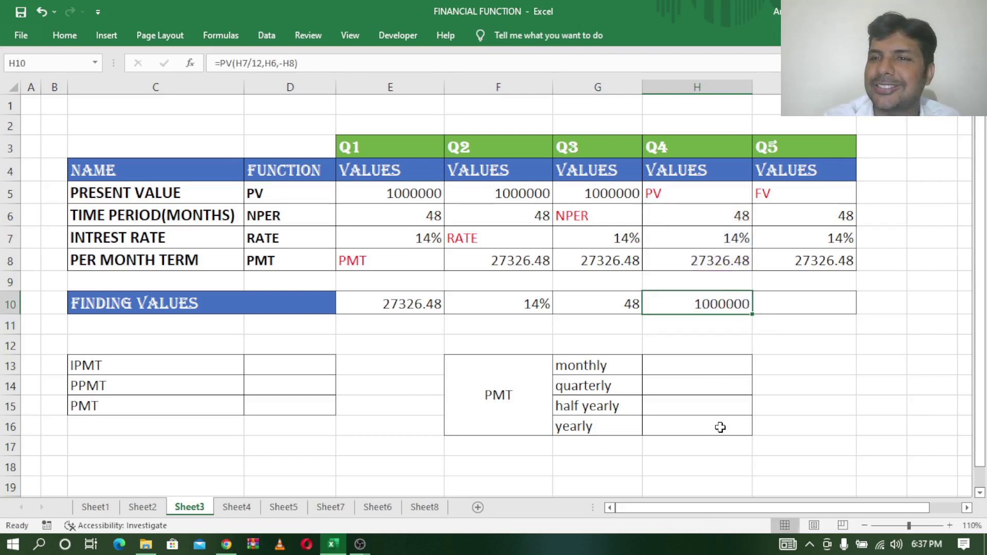
pyautogui.click(725, 214)
pyautogui.click(722, 240)
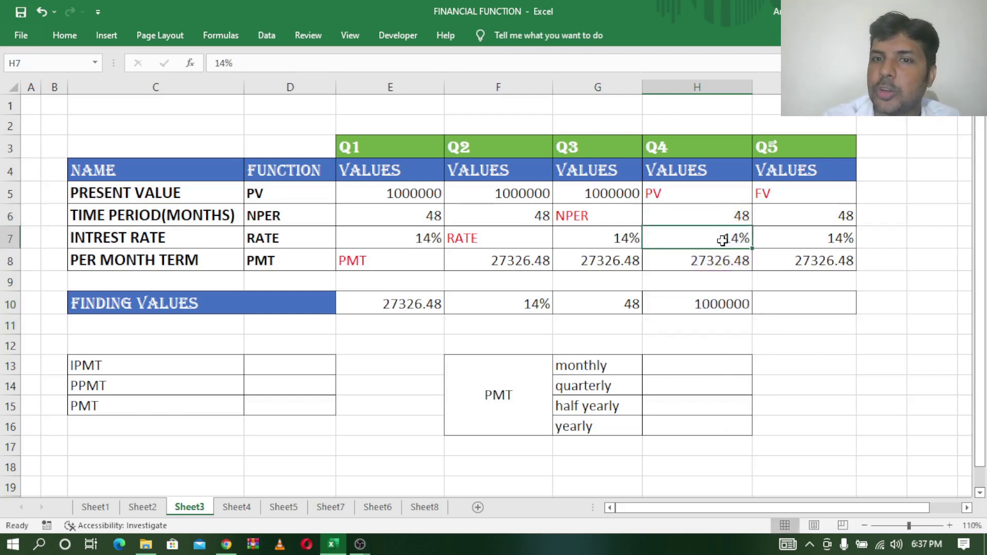
pyautogui.click(723, 263)
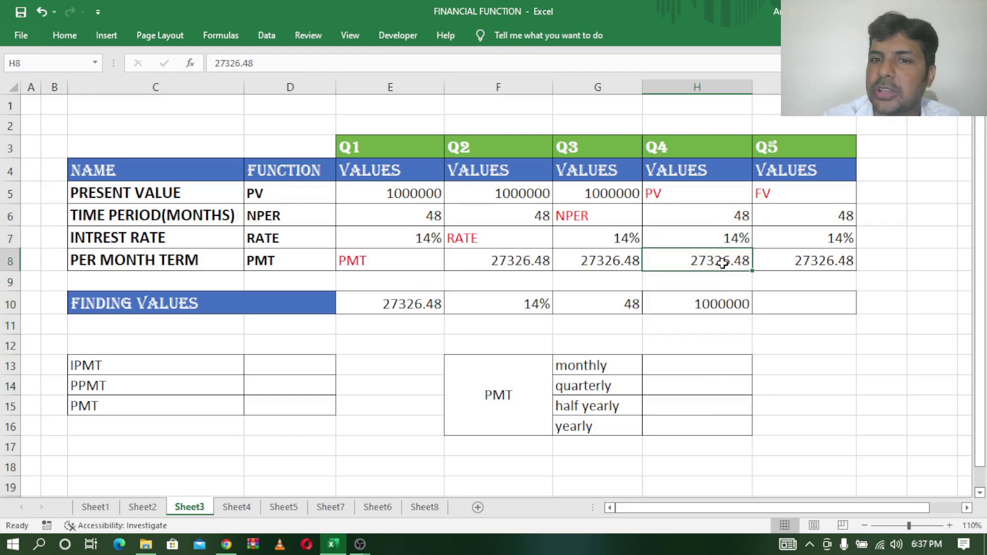
pyautogui.click(714, 192)
pyautogui.click(722, 307)
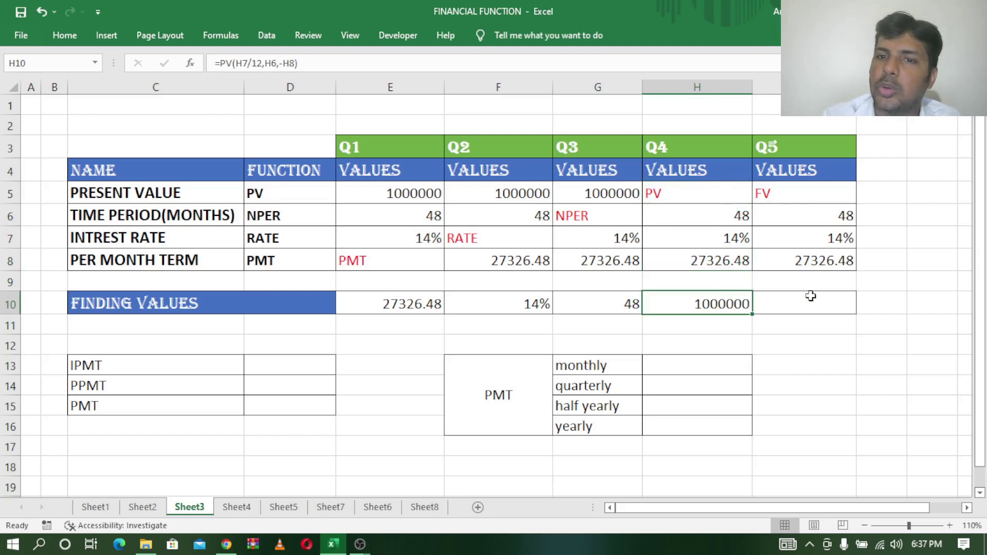
pyautogui.click(795, 191)
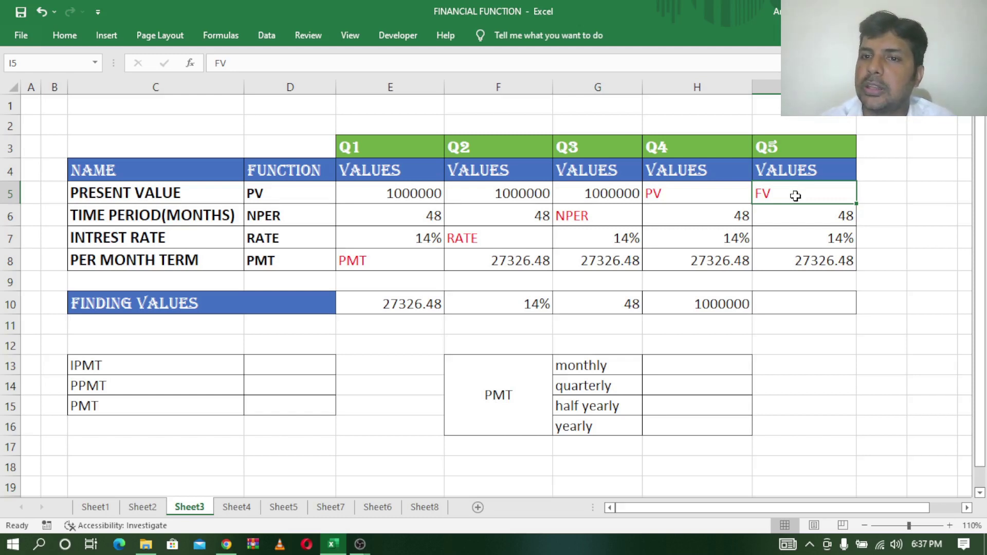
# Step: Enter =FV(I7/12,I6,-I8) in I10, giving Q5's future value of 1745007
pyautogui.click(784, 302)
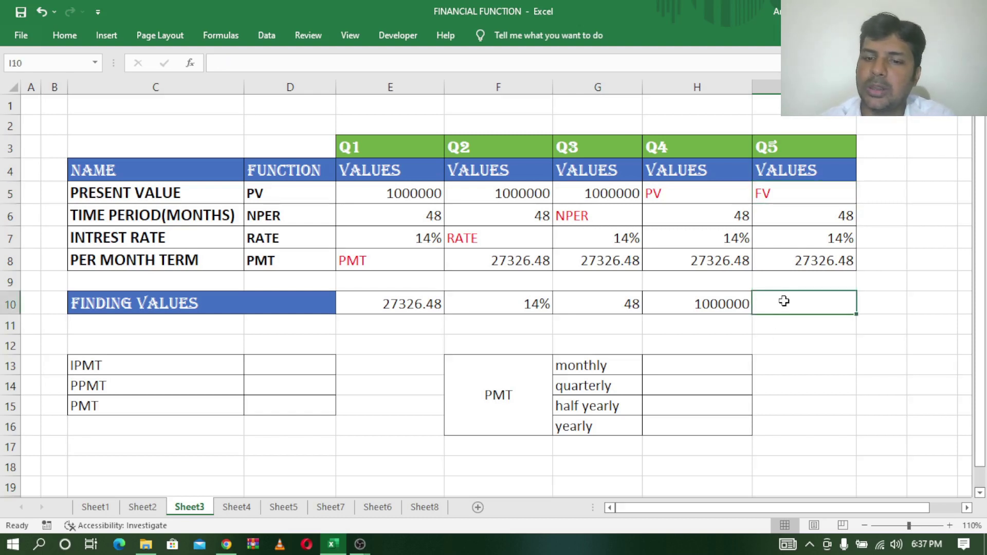
pyautogui.write('=')
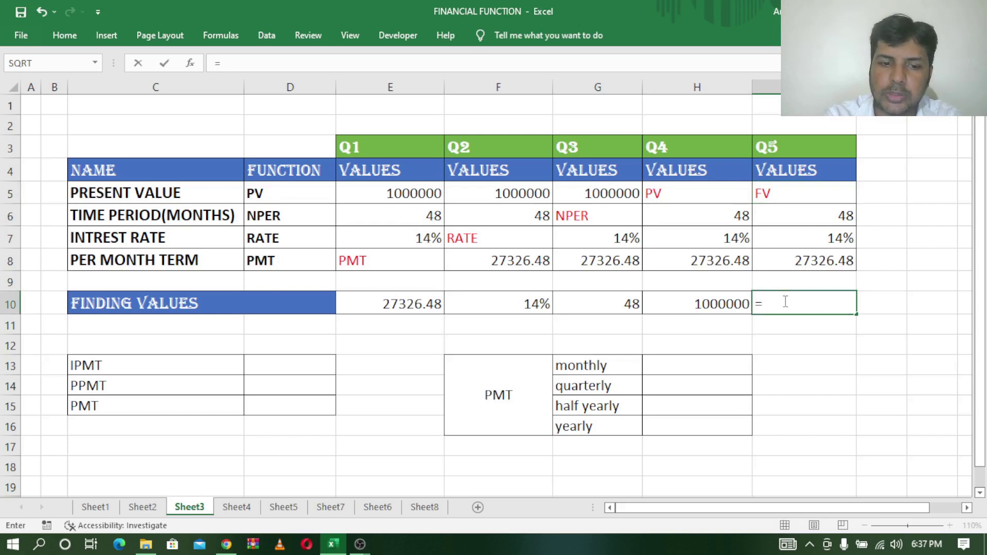
pyautogui.write('fv')
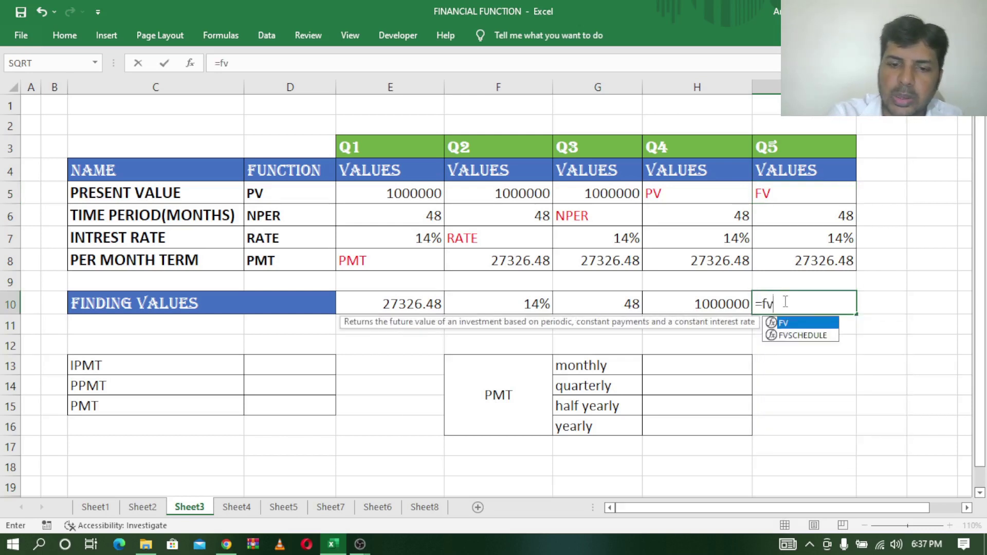
pyautogui.write('(')
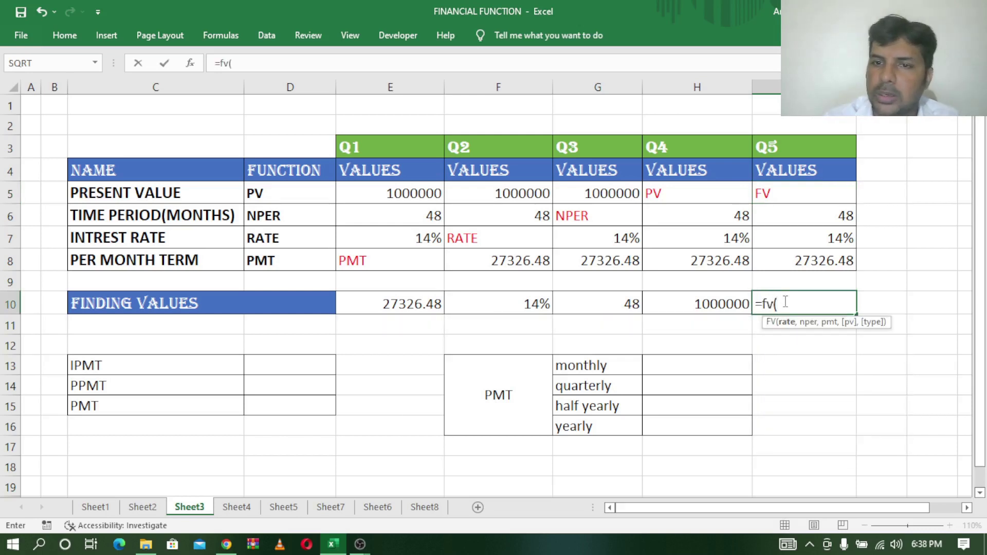
pyautogui.click(827, 238)
pyautogui.write(',')
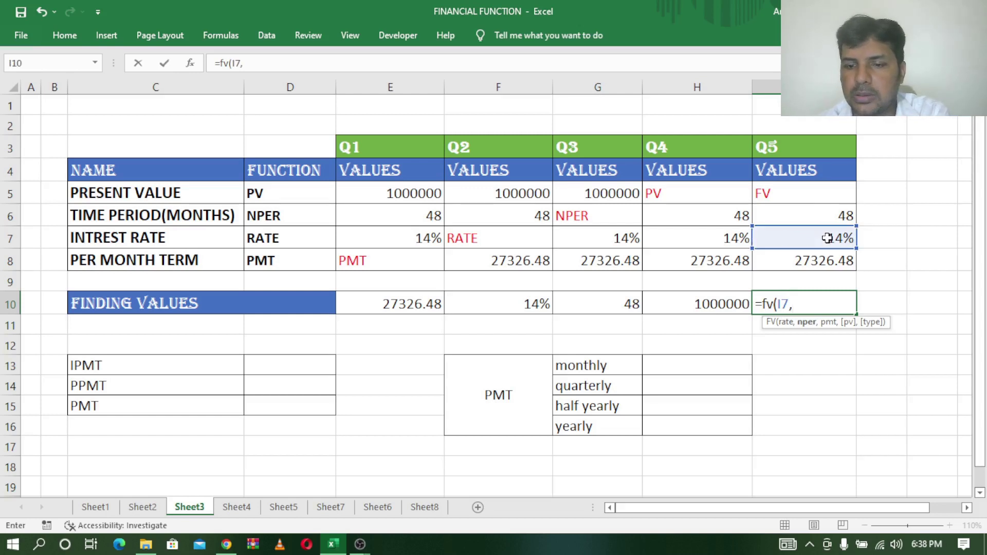
pyautogui.press('BackSpace')
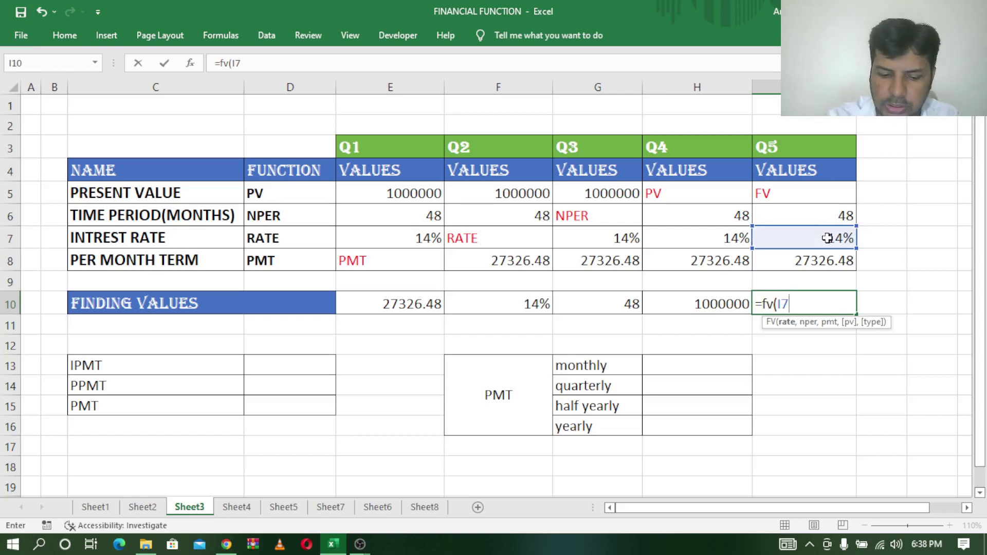
pyautogui.write('/12')
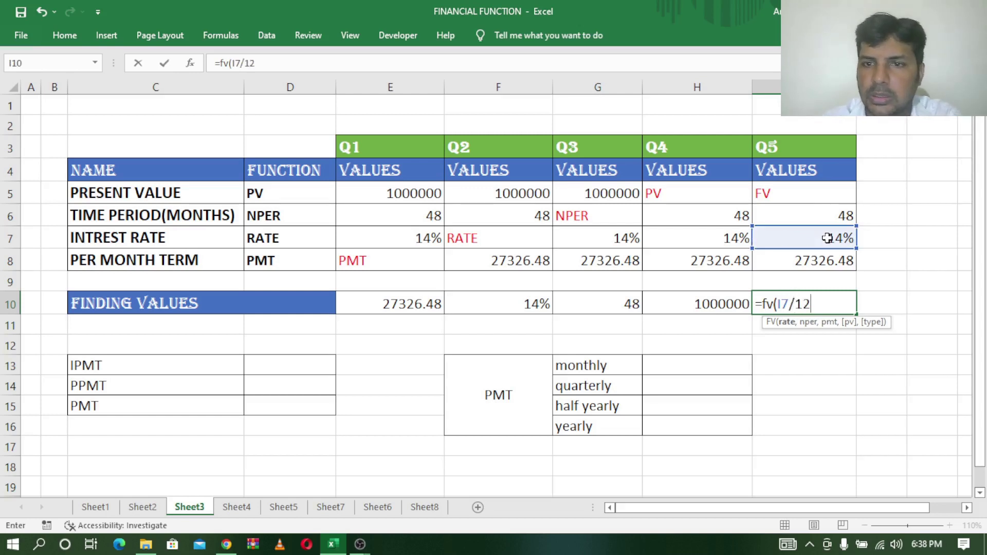
pyautogui.write(',')
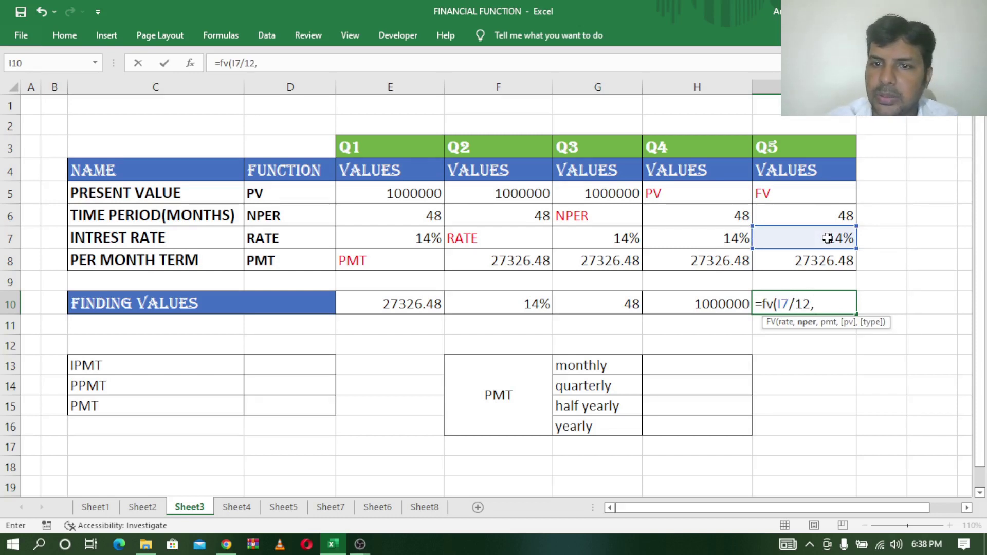
pyautogui.click(819, 220)
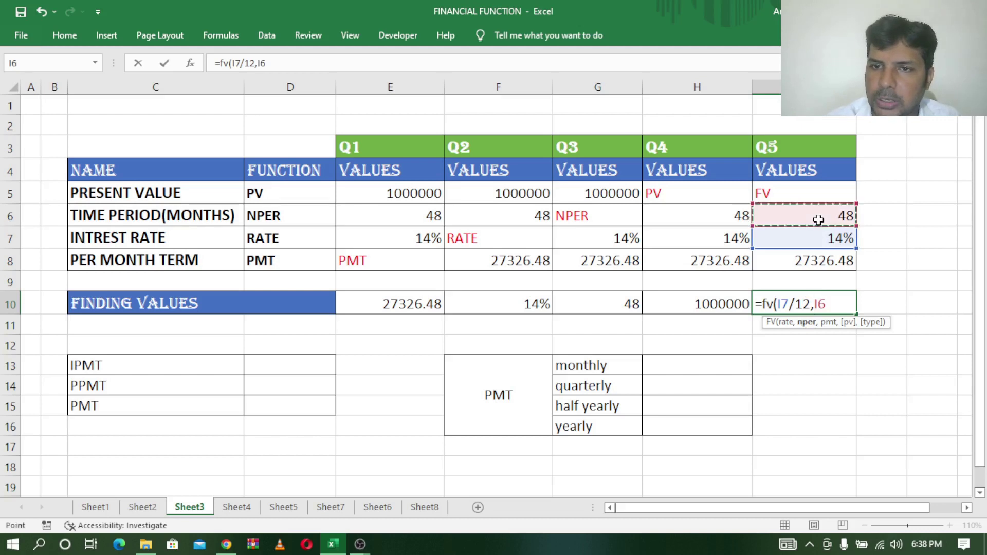
pyautogui.write(',')
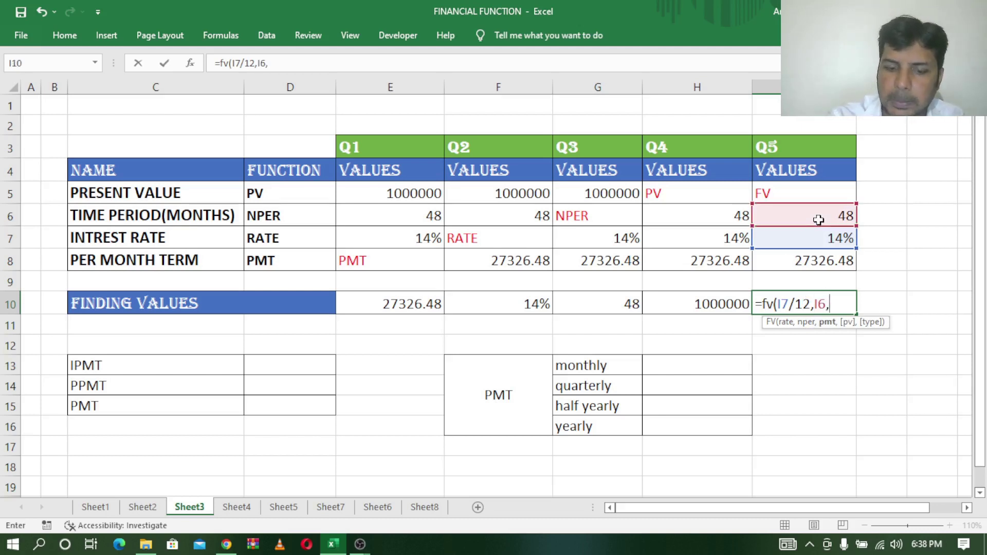
pyautogui.write('-')
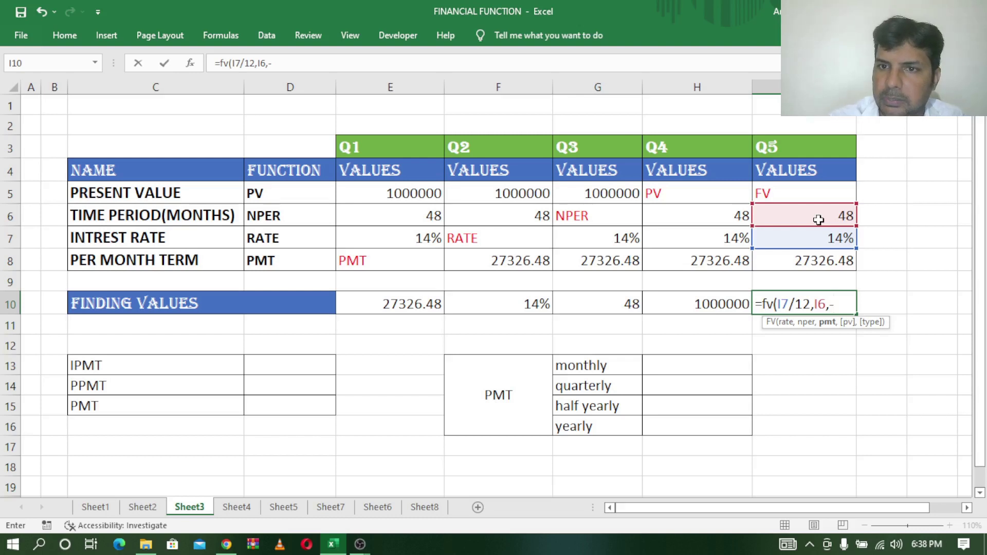
pyautogui.click(817, 261)
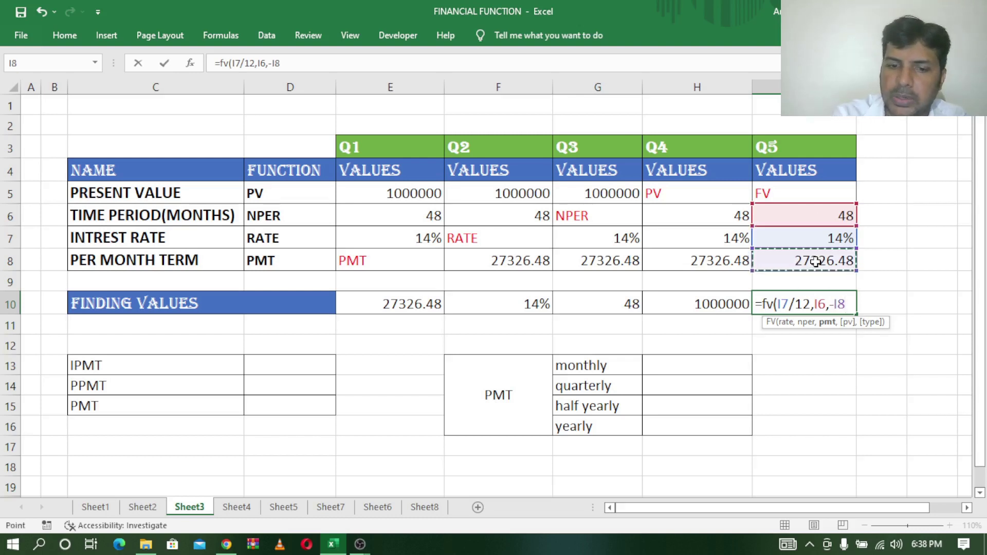
pyautogui.write(')')
pyautogui.press('Return')
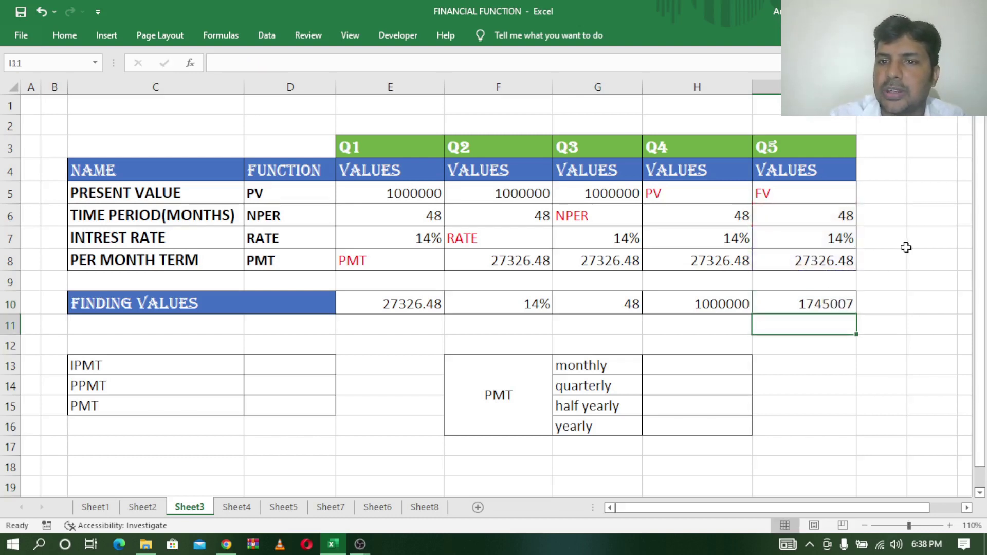
pyautogui.click(813, 304)
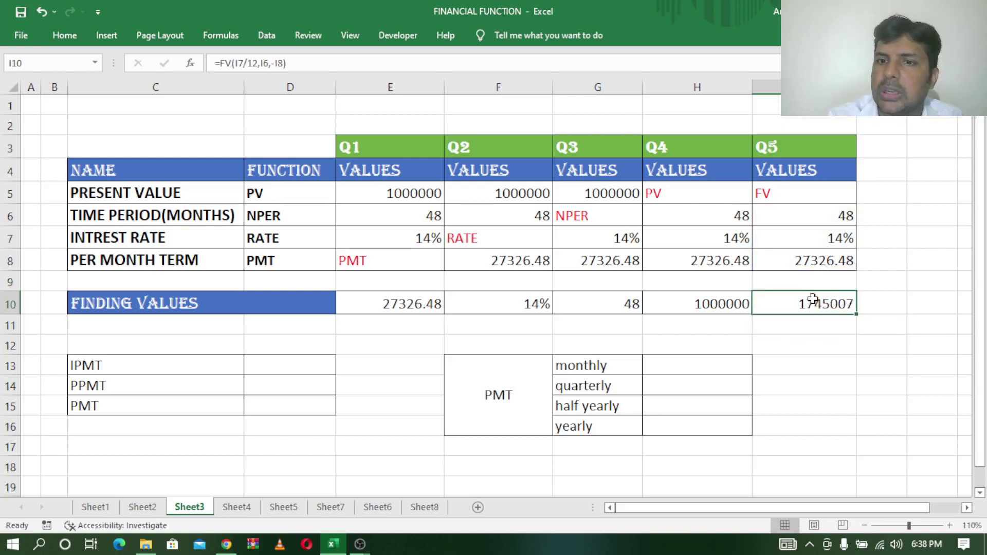
pyautogui.click(818, 259)
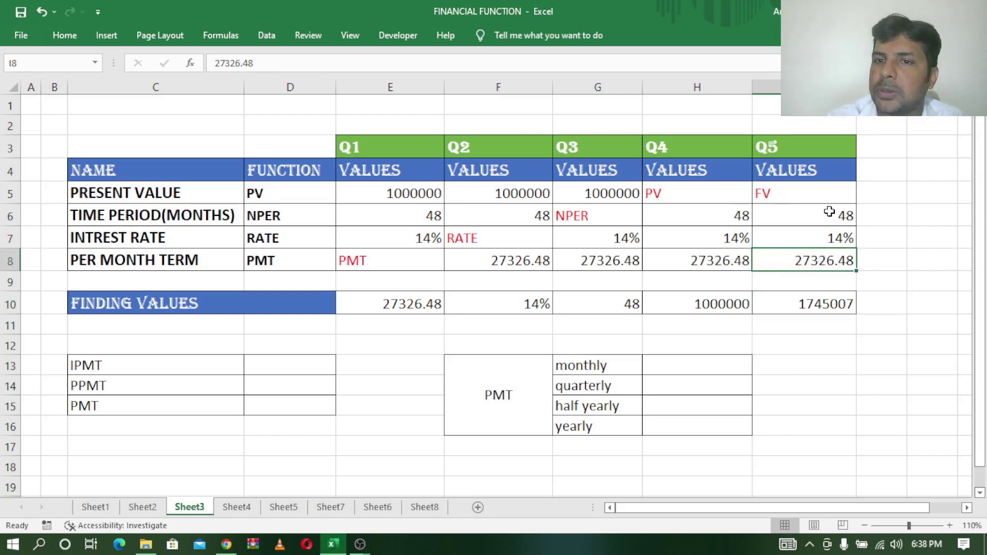
pyautogui.click(815, 303)
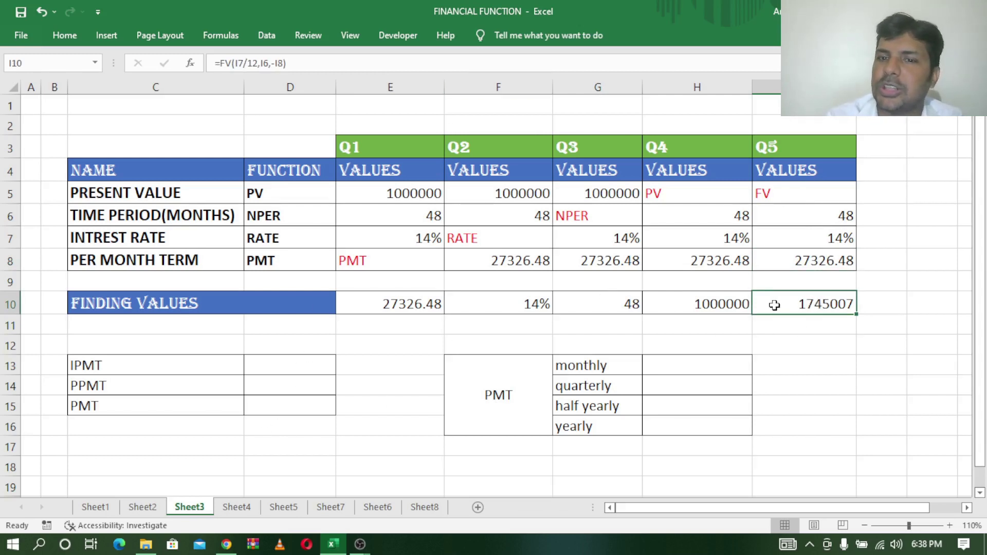
pyautogui.click(373, 263)
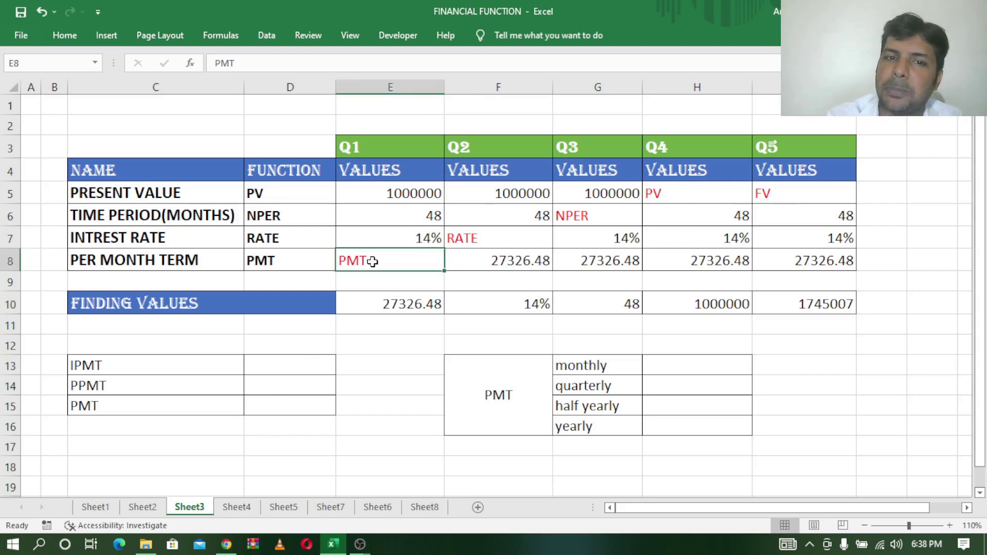
pyautogui.click(482, 235)
pyautogui.click(591, 221)
pyautogui.click(662, 193)
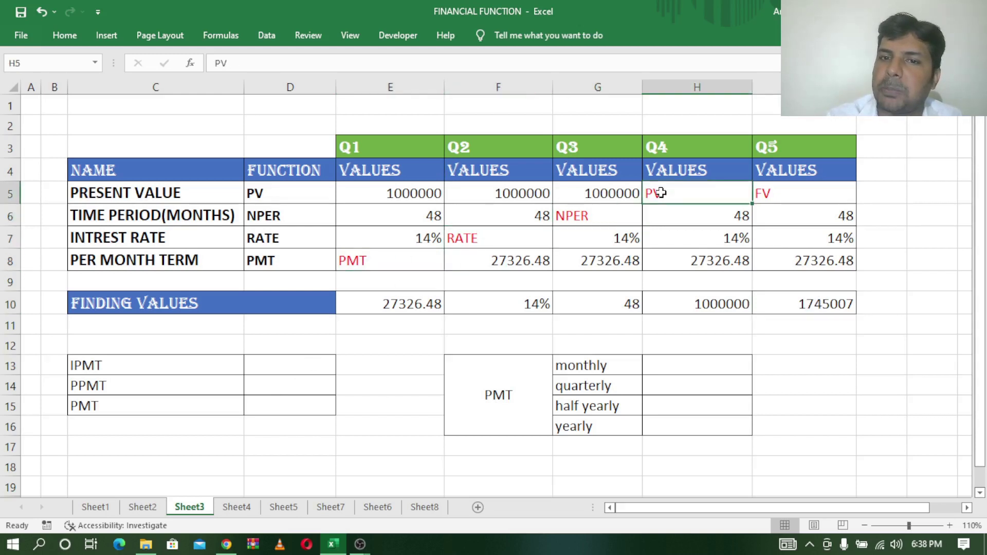
pyautogui.click(781, 193)
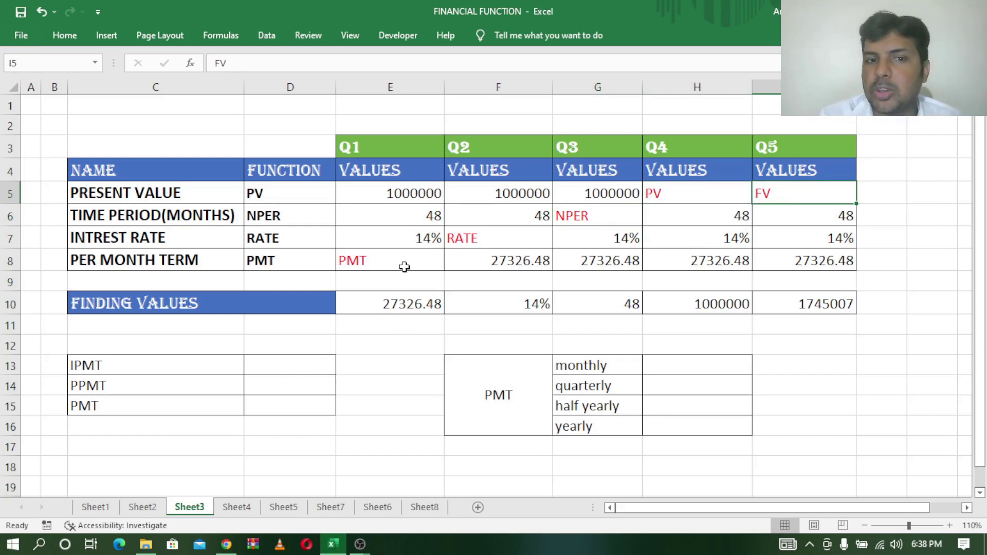
pyautogui.click(412, 300)
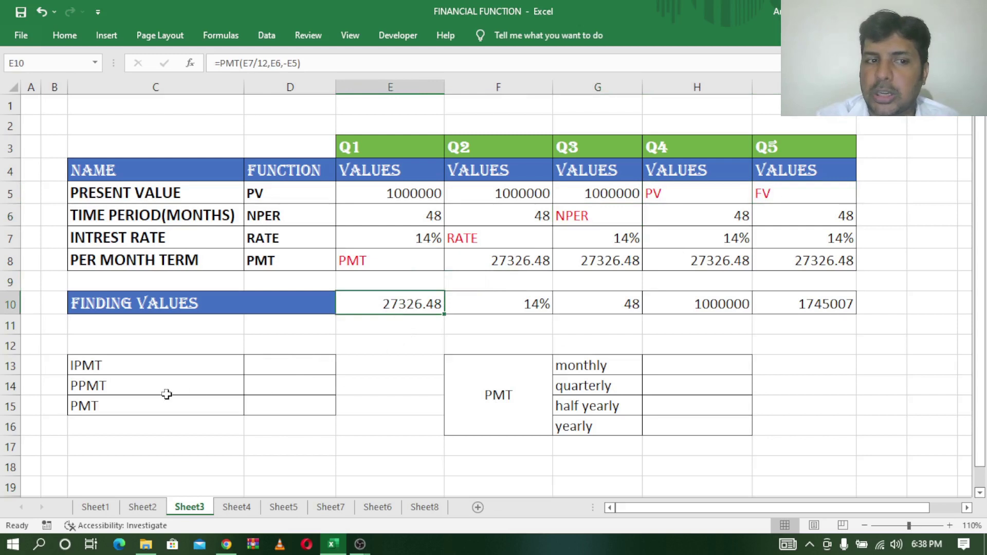
pyautogui.click(322, 375)
pyautogui.click(298, 391)
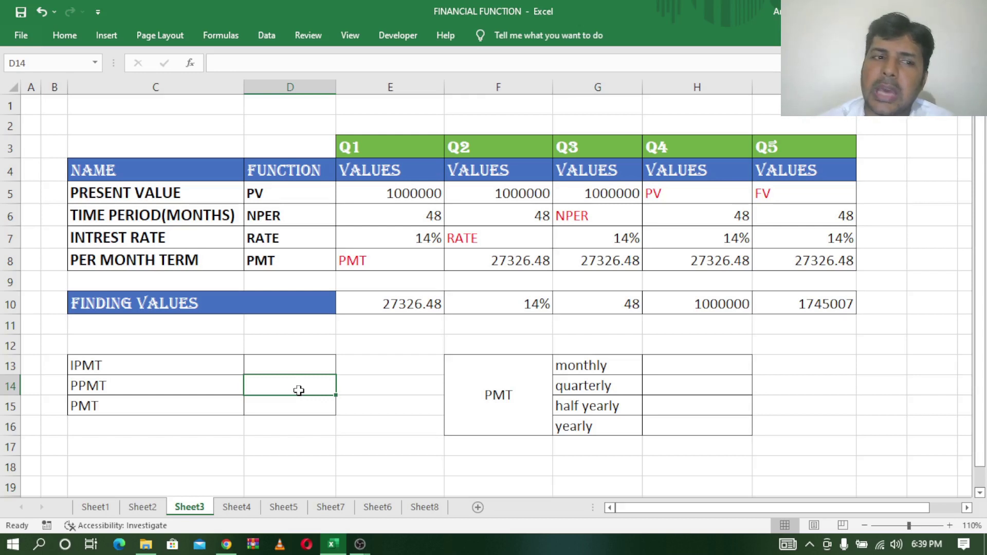
pyautogui.click(309, 359)
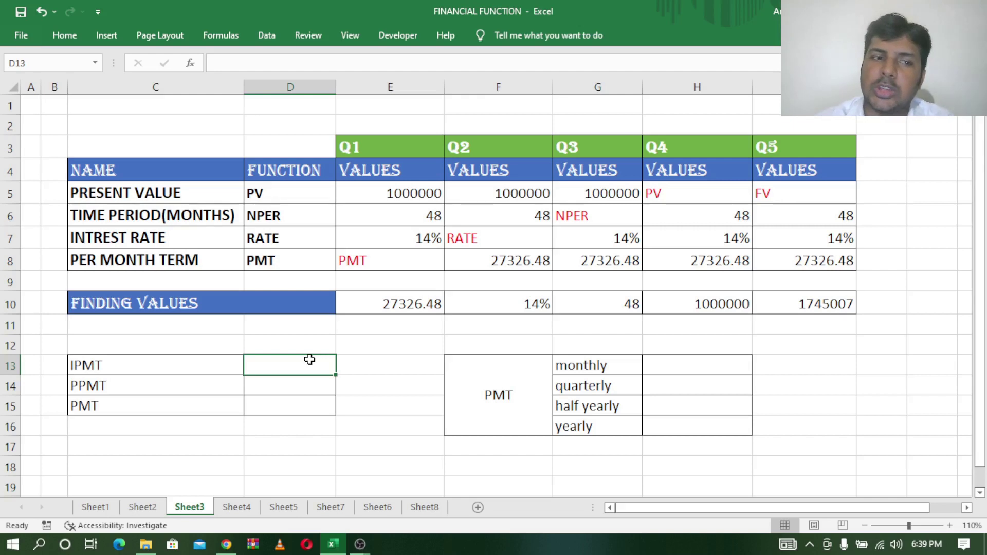
pyautogui.click(155, 361)
pyautogui.click(154, 386)
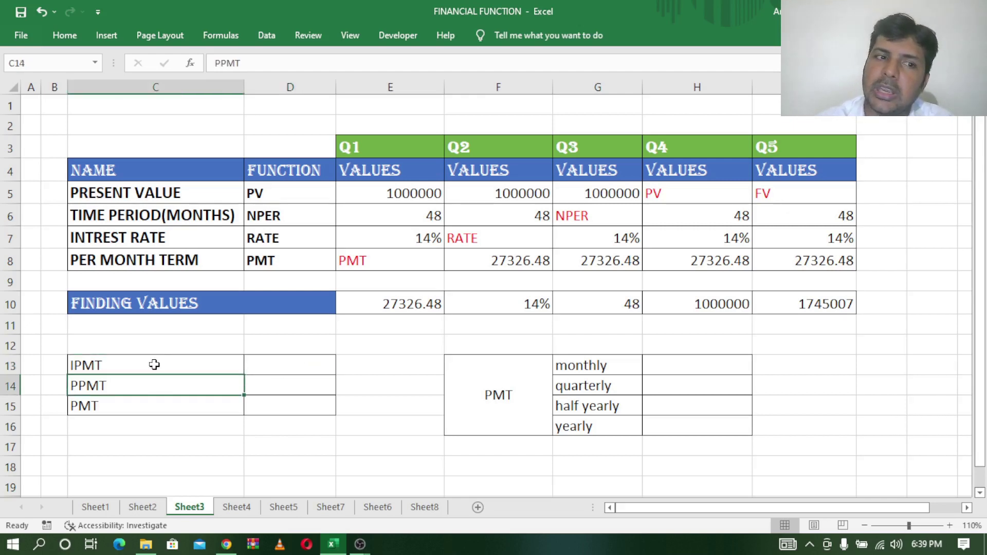
pyautogui.click(154, 365)
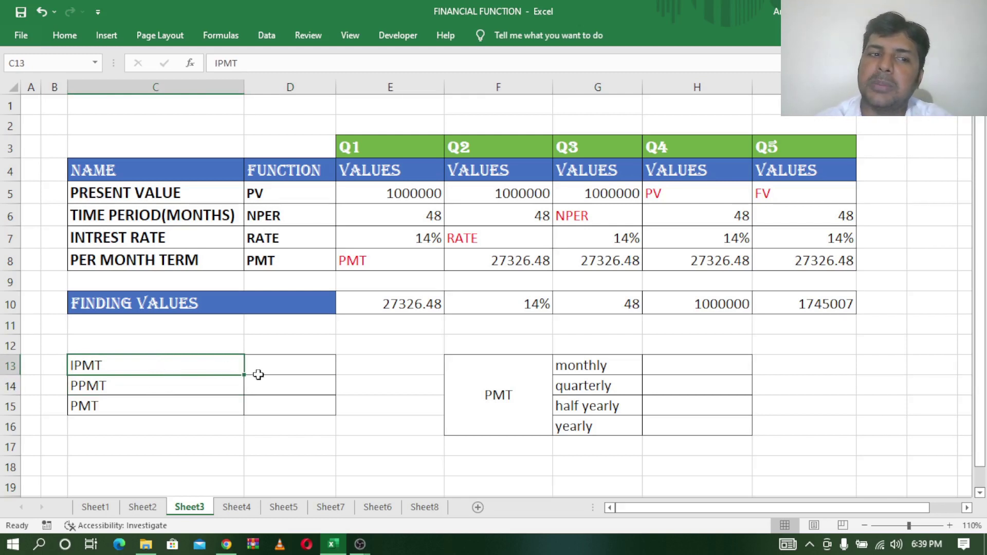
pyautogui.click(276, 370)
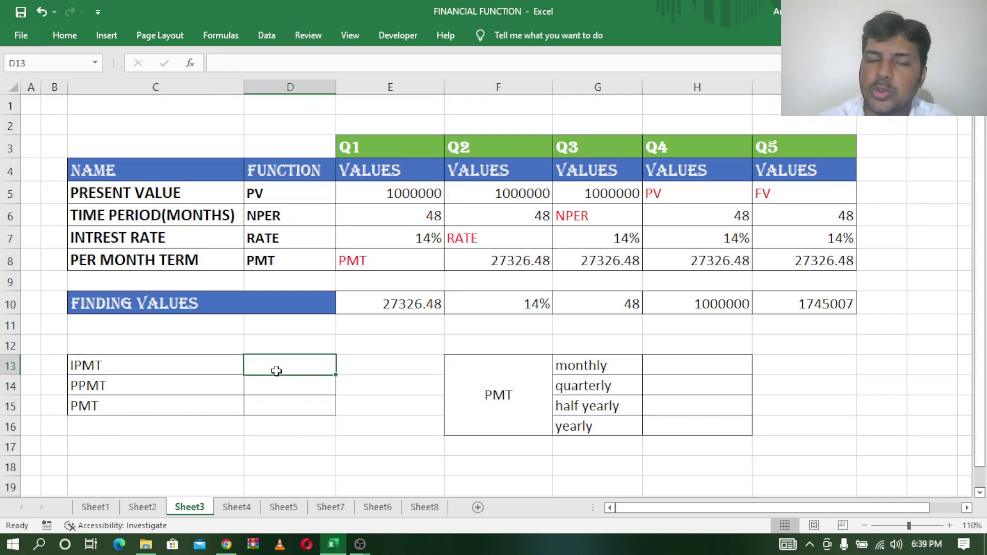
pyautogui.click(280, 382)
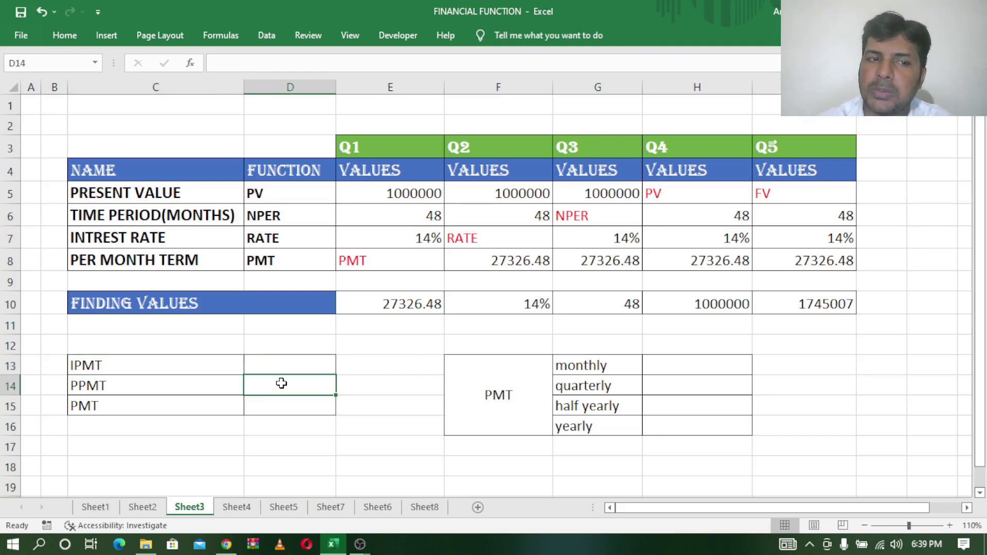
pyautogui.moveTo(286, 377); pyautogui.dragTo(290, 396)
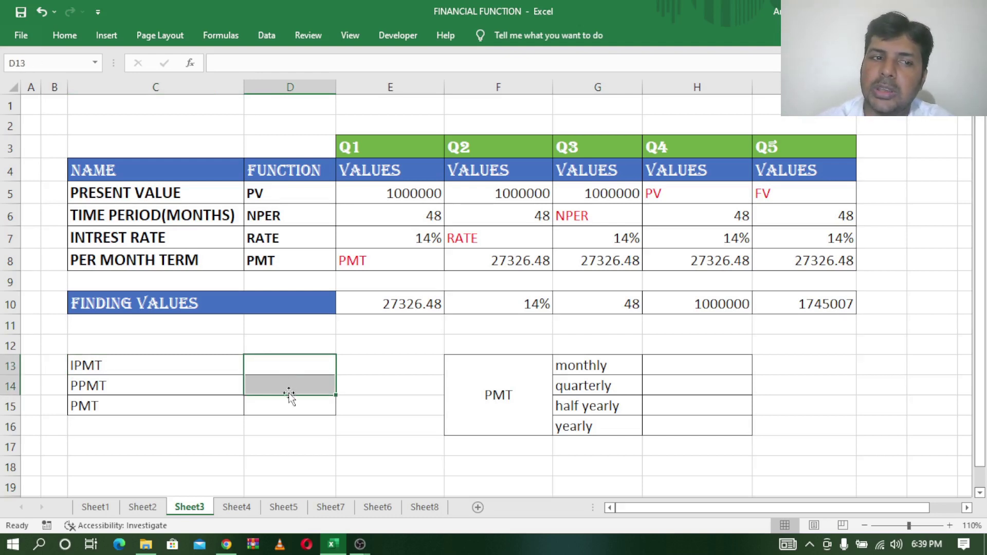
pyautogui.click(282, 406)
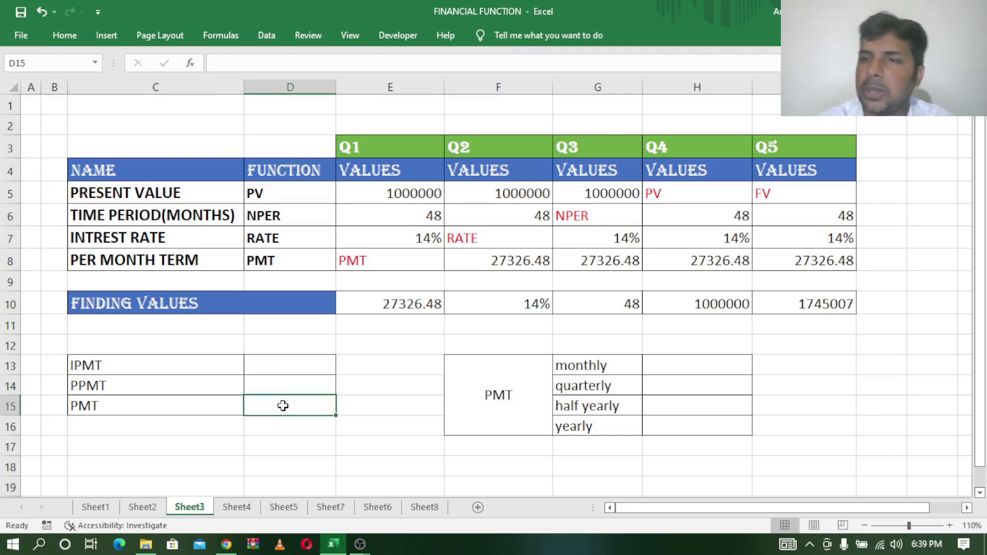
pyautogui.click(292, 366)
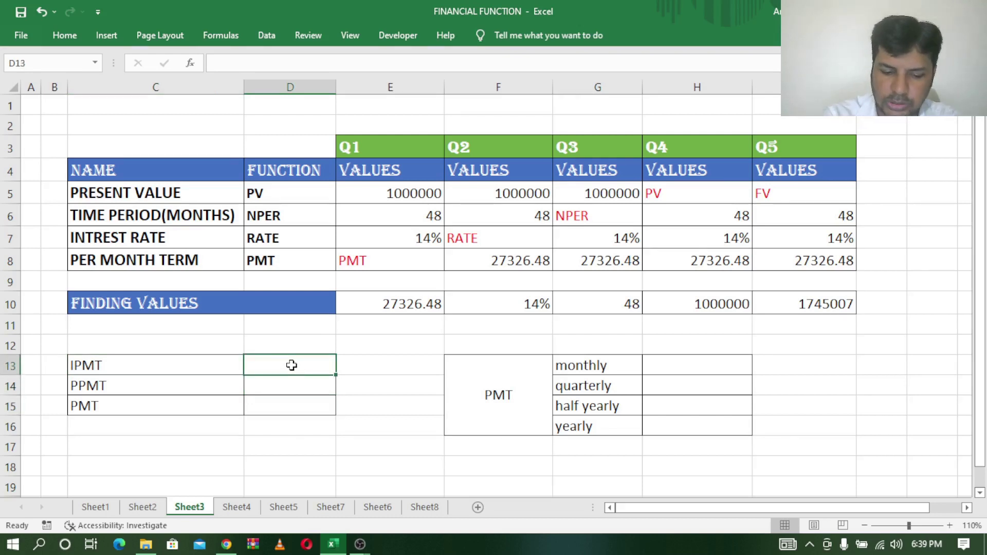
# Step: Enter =IPMT(E7/12,1,E6,-E5) in D13 for first-month interest of 11666.67
pyautogui.write('=ipm')
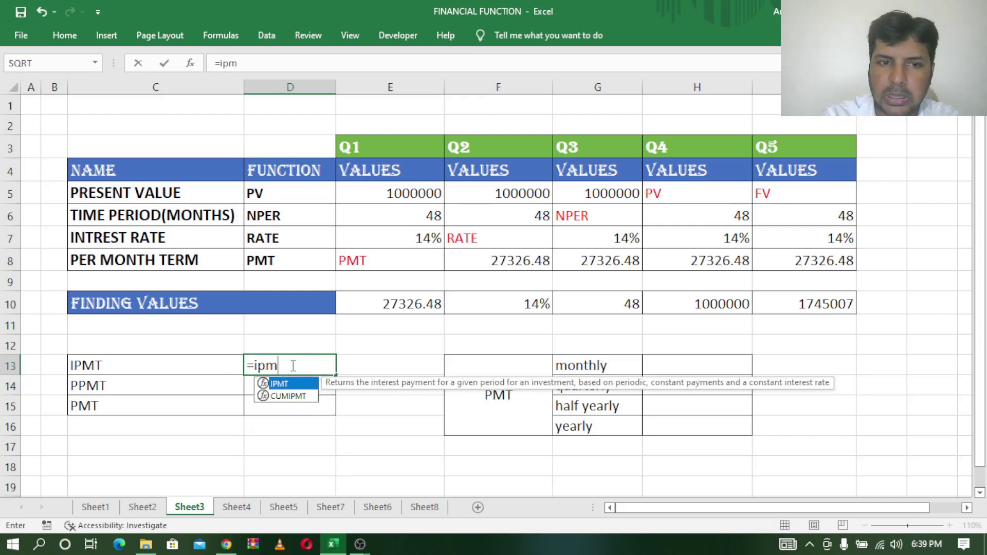
pyautogui.write('t(')
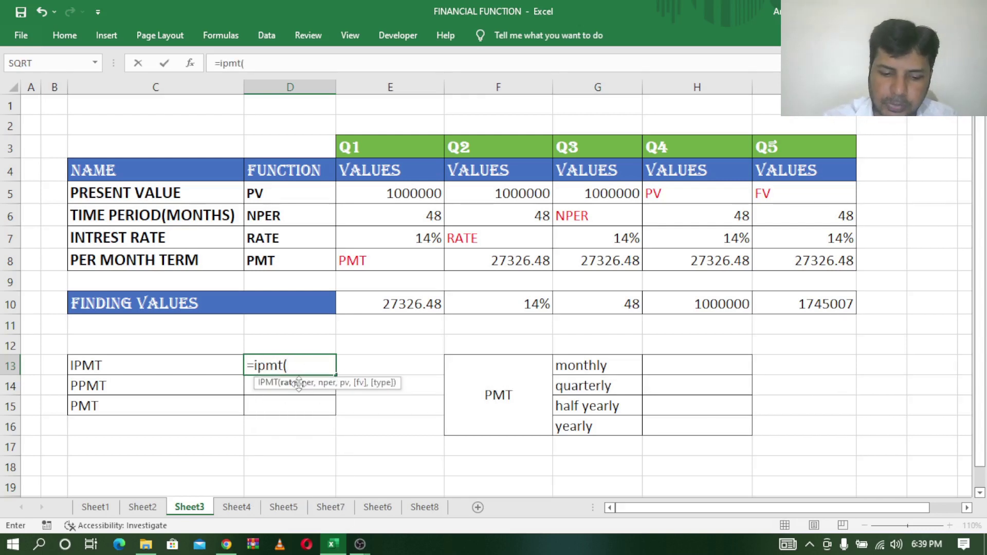
pyautogui.click(425, 238)
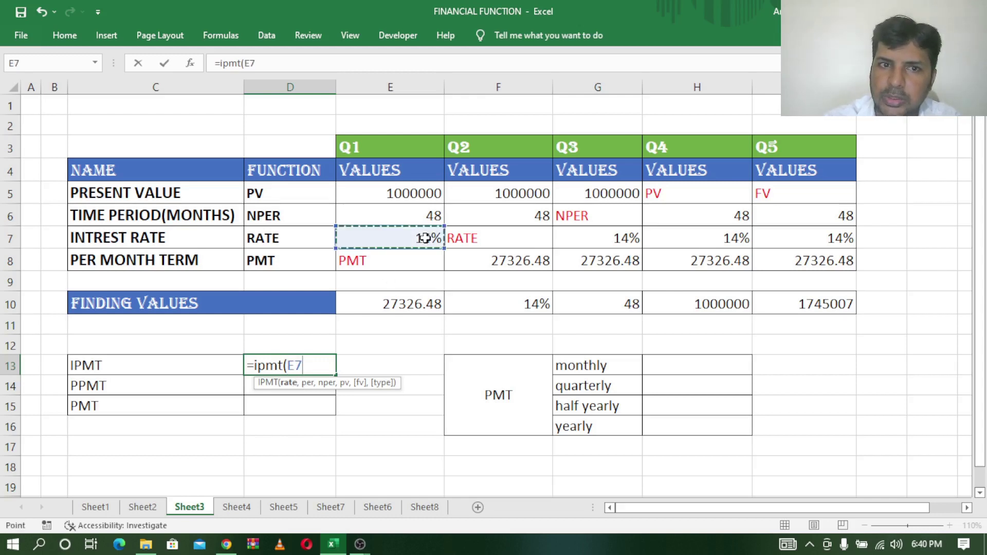
pyautogui.write('/')
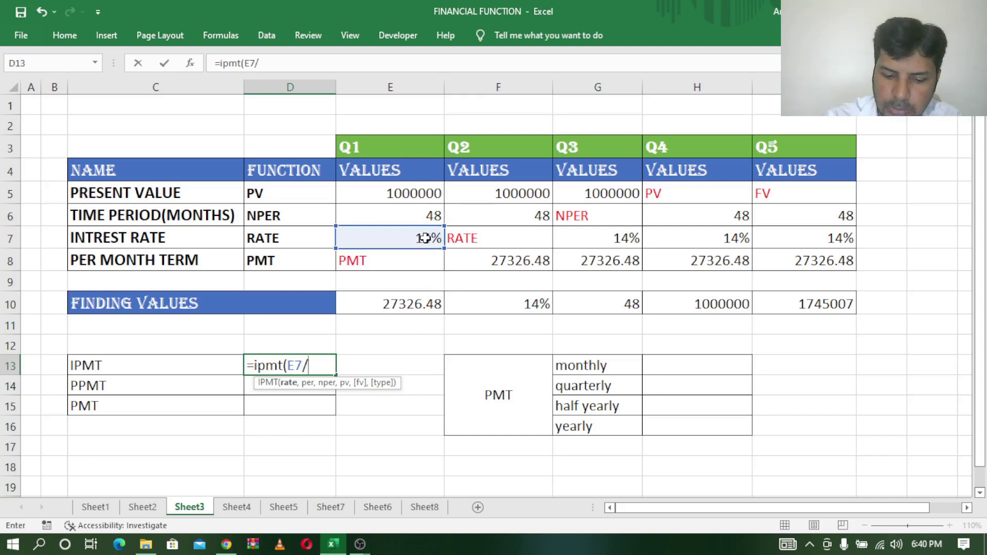
pyautogui.write('12')
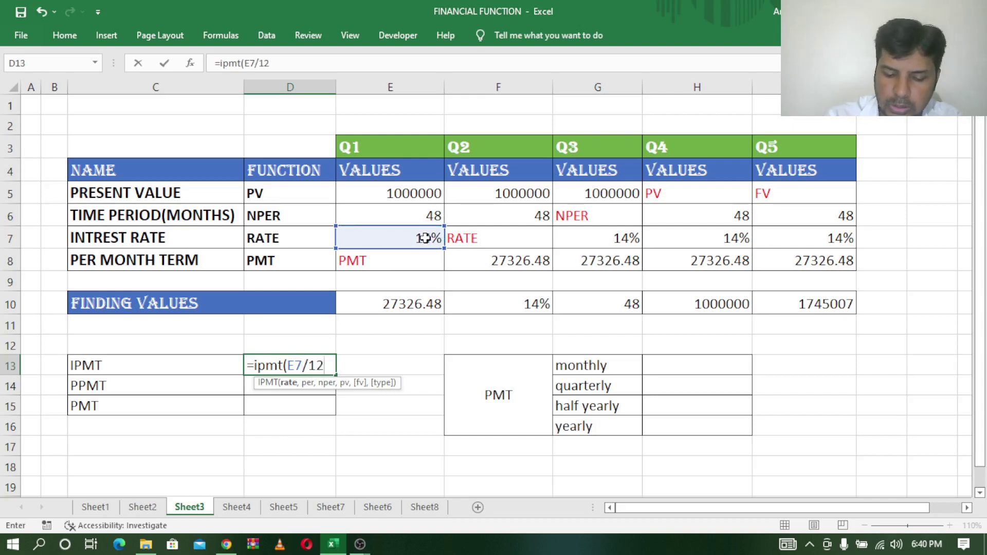
pyautogui.write(',')
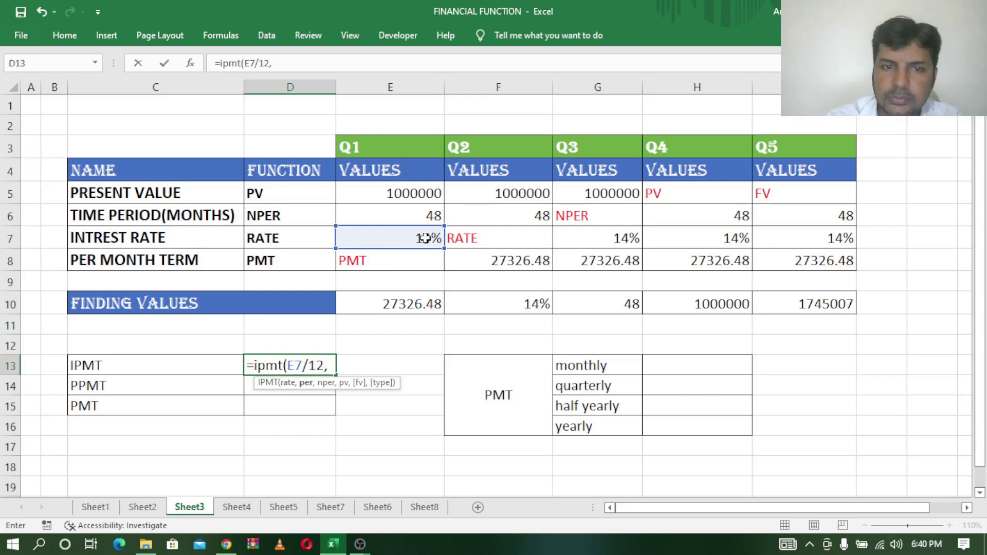
pyautogui.write('1')
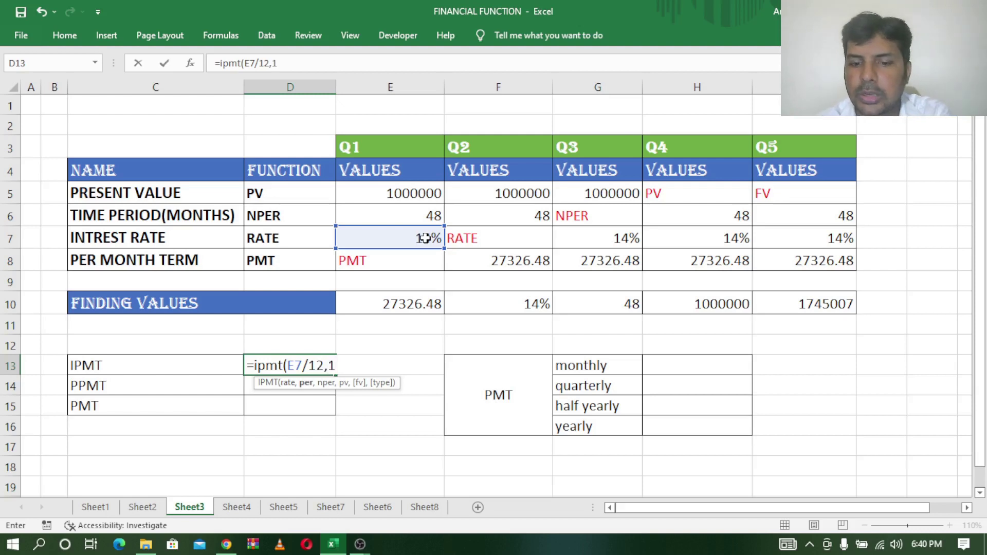
pyautogui.write(',')
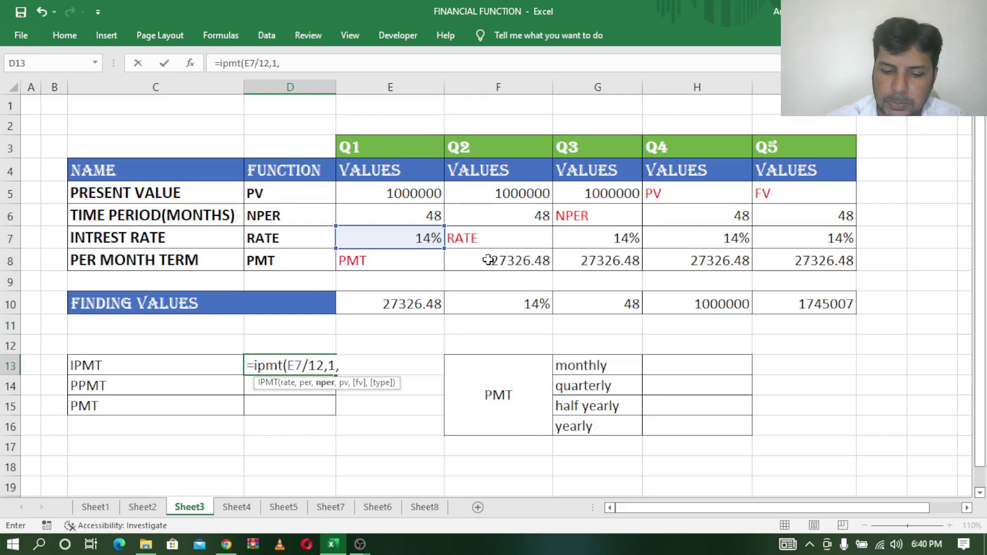
pyautogui.click(408, 212)
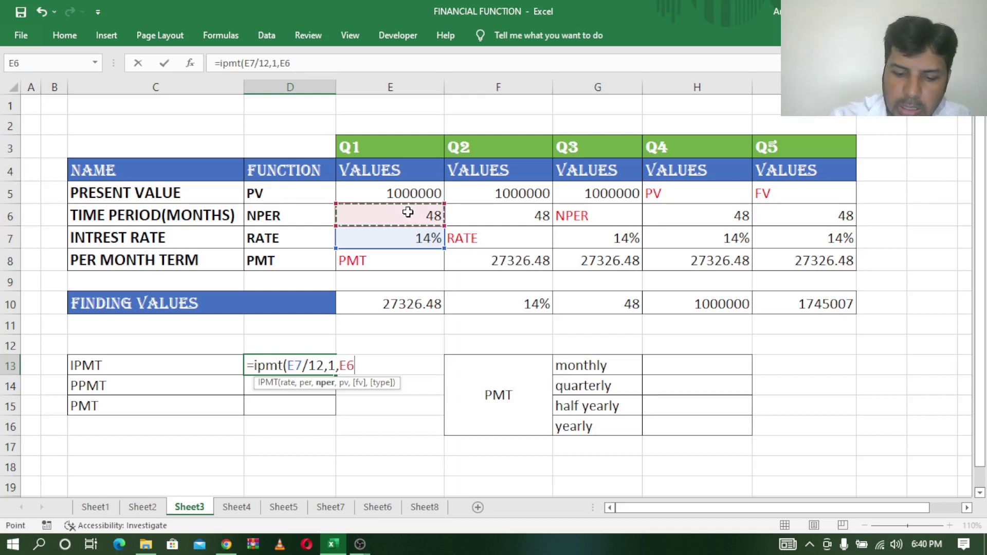
pyautogui.write(',-')
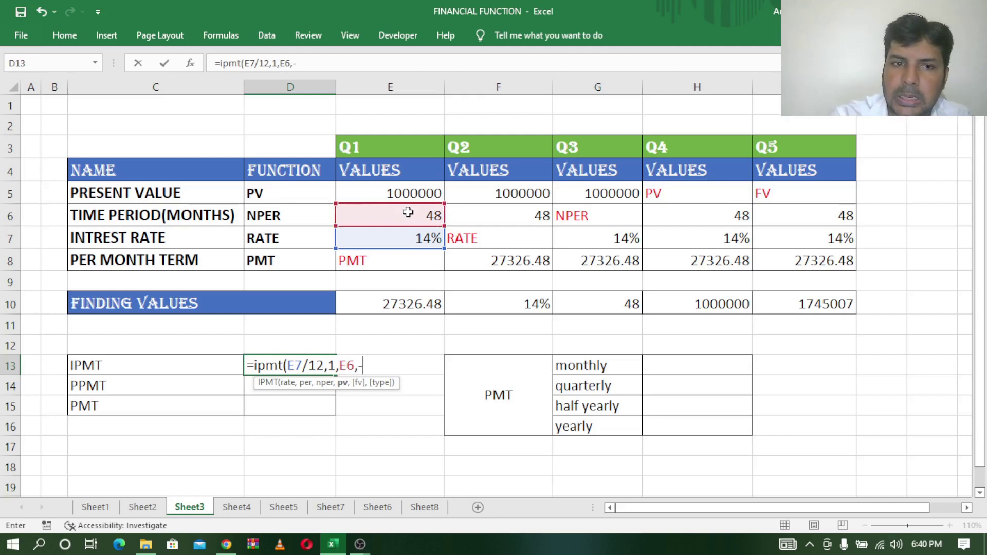
pyautogui.click(410, 194)
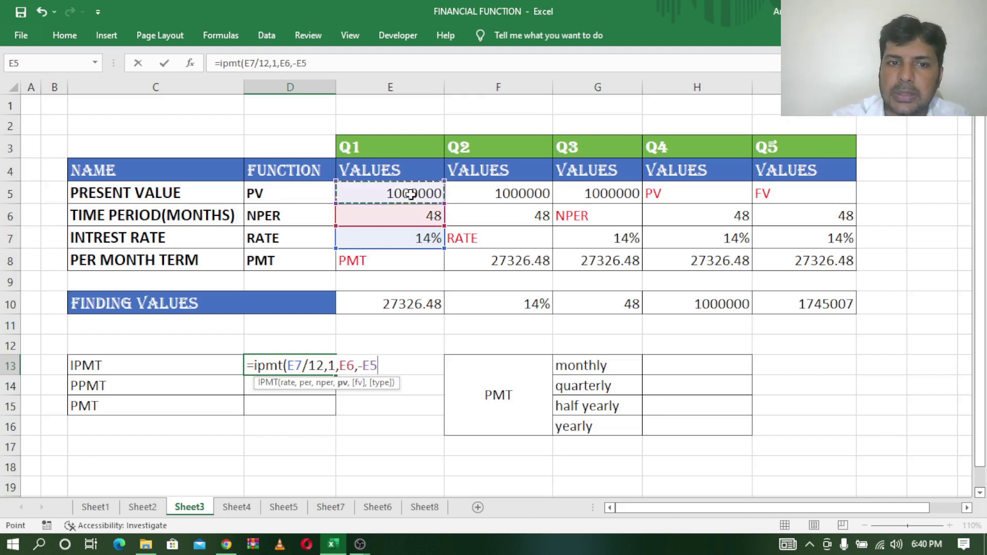
pyautogui.write(')')
pyautogui.press('Return')
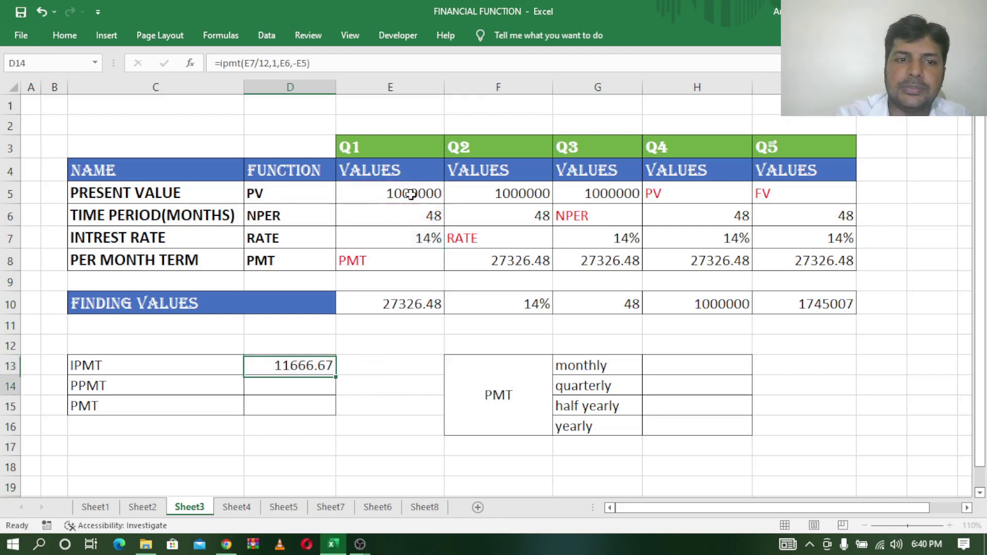
pyautogui.click(283, 364)
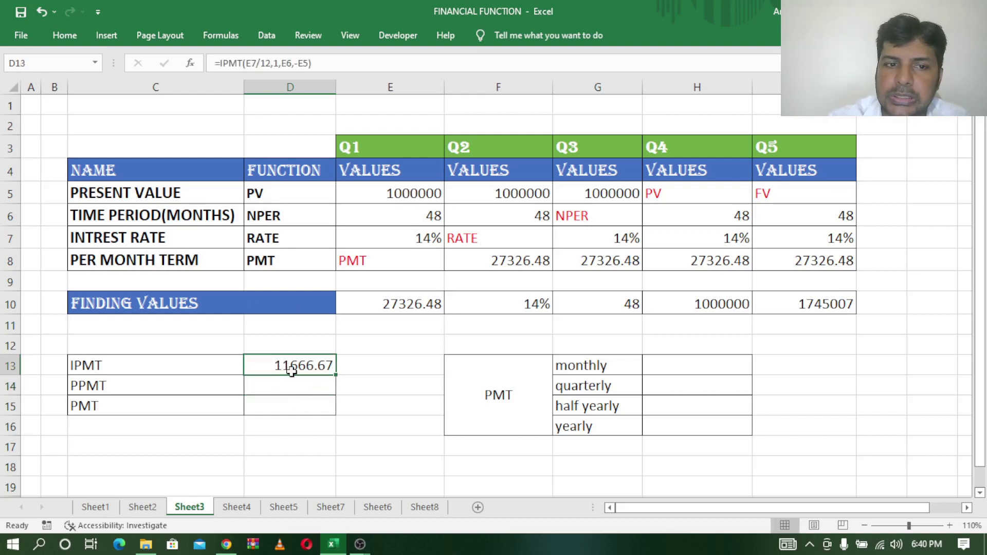
pyautogui.click(312, 388)
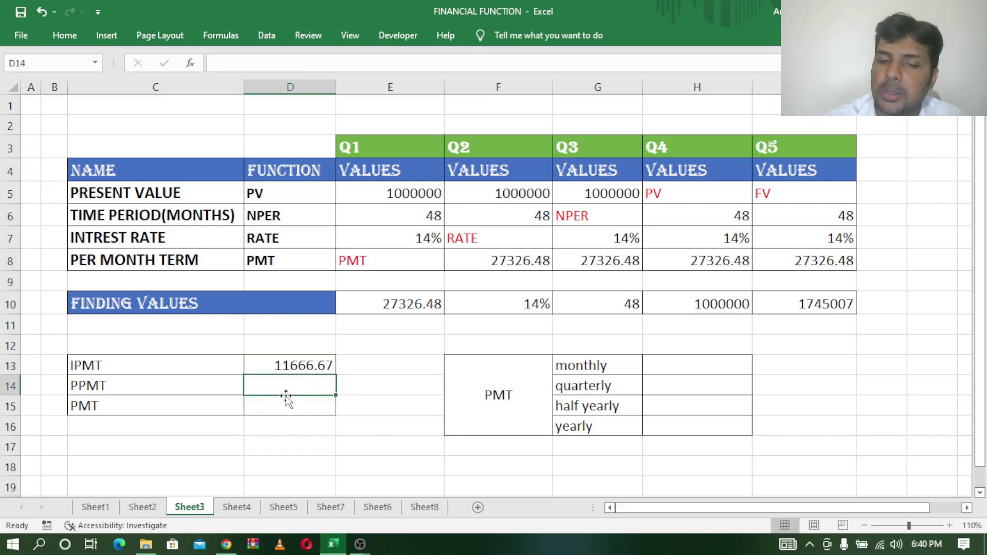
# Step: Enter =PPMT(E7/12,1,E6,-E5) in D14 for first-month principal of 15659.81
pyautogui.write('=pp')
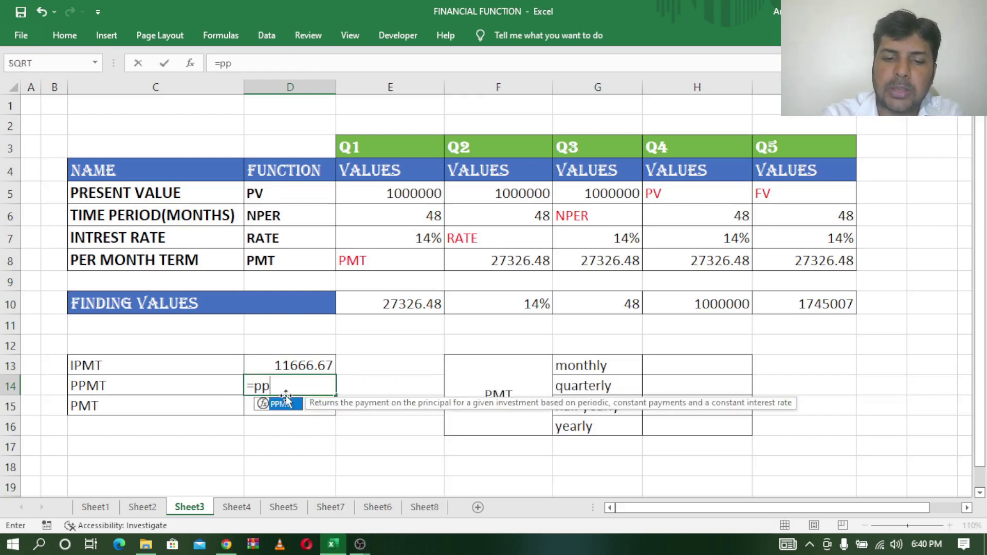
pyautogui.write('mt(')
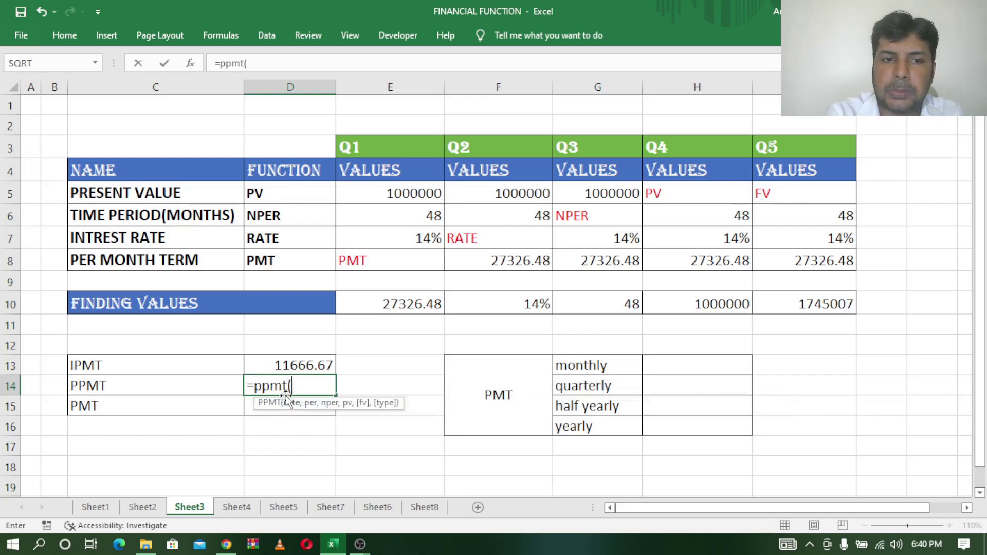
pyautogui.click(423, 215)
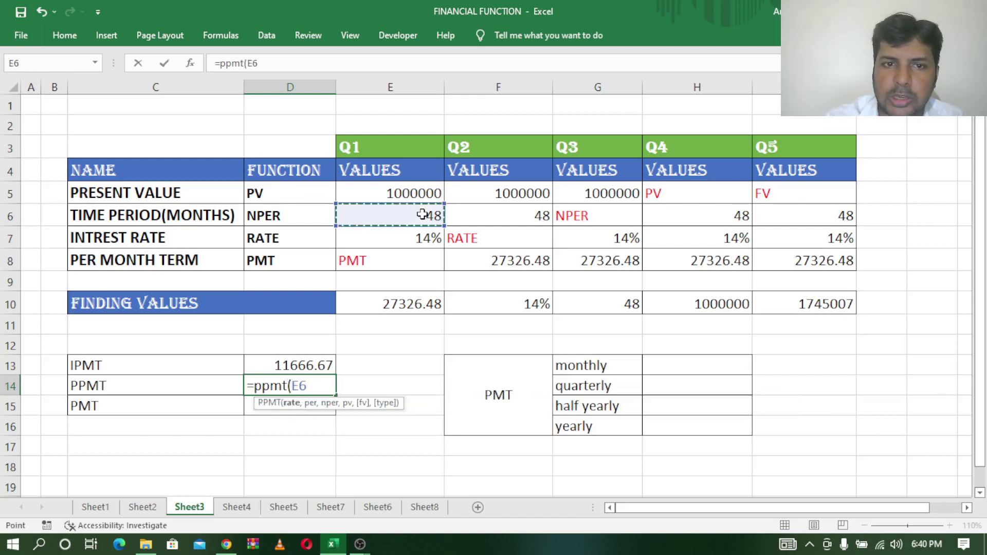
pyautogui.click(405, 239)
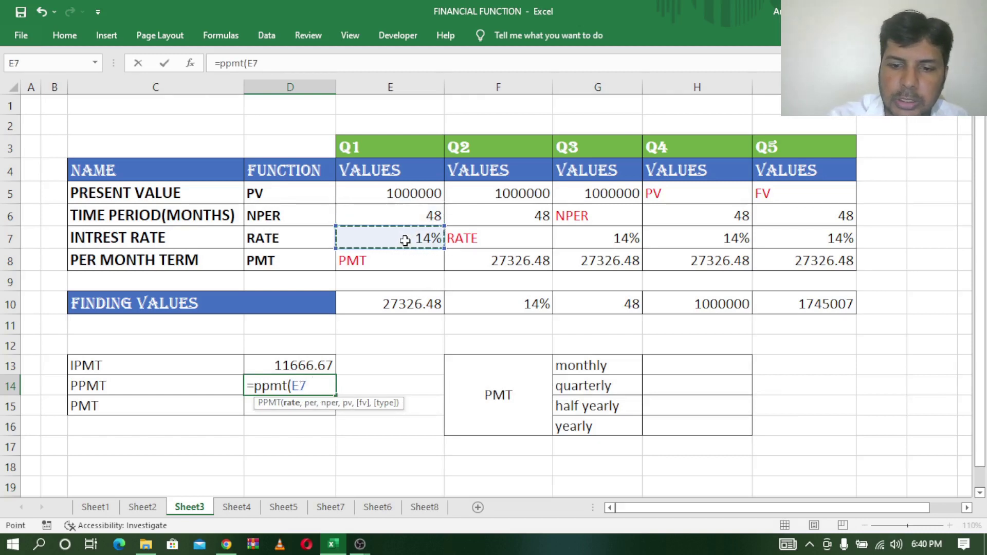
pyautogui.write('/12,')
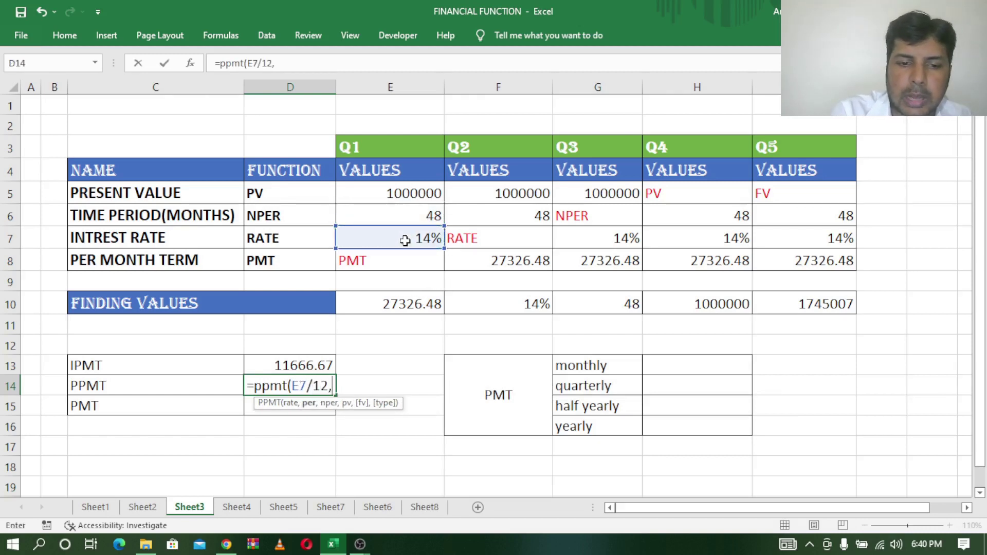
pyautogui.write('1,')
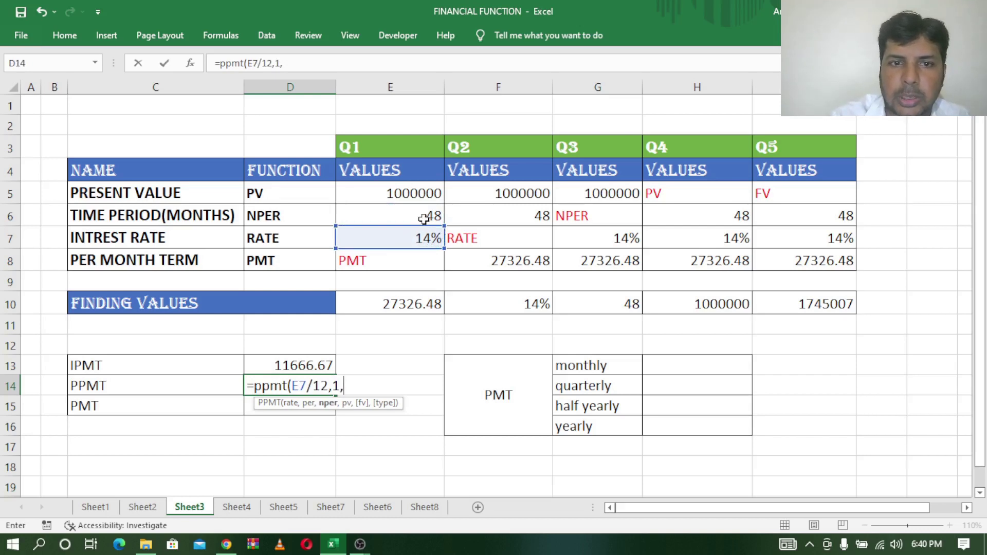
pyautogui.click(424, 220)
pyautogui.write(',-')
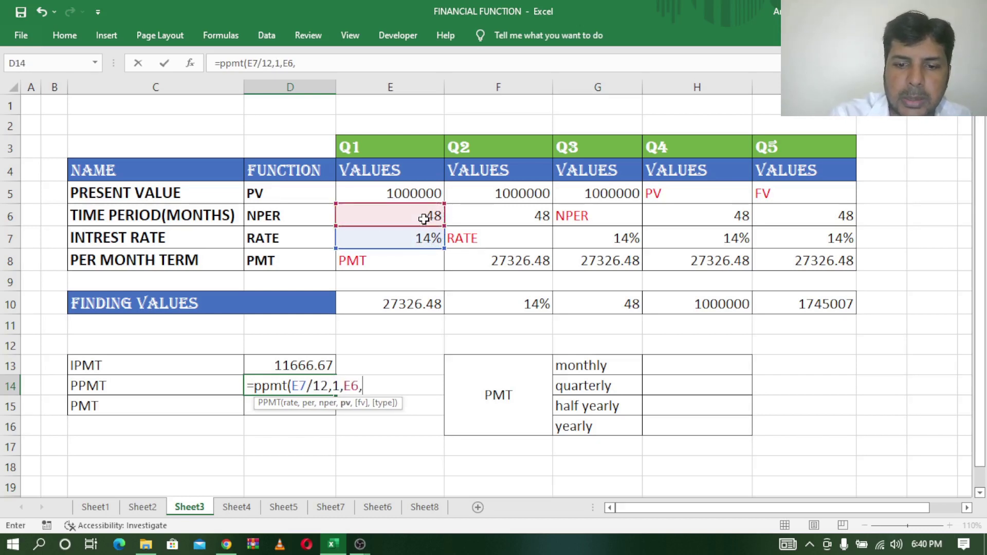
pyautogui.click(409, 192)
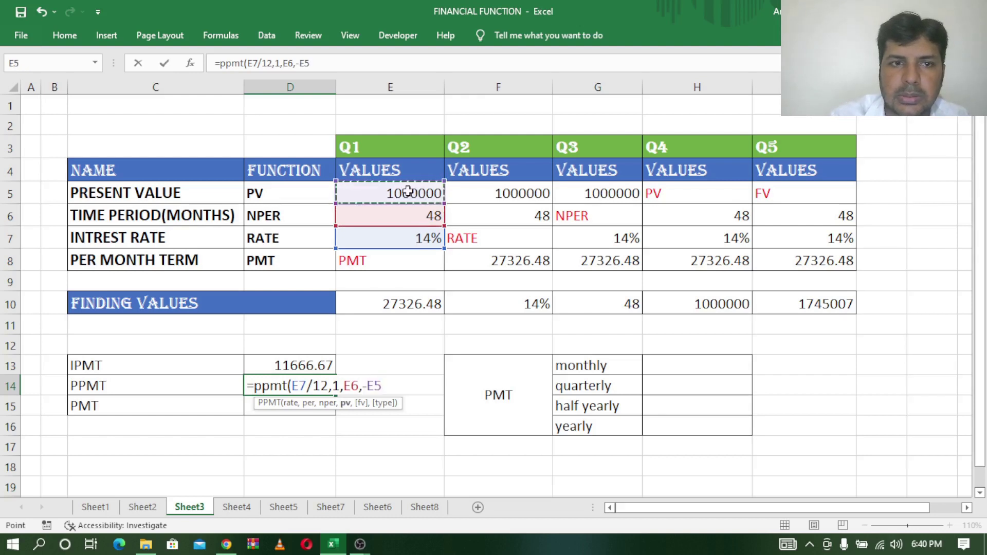
pyautogui.write(')')
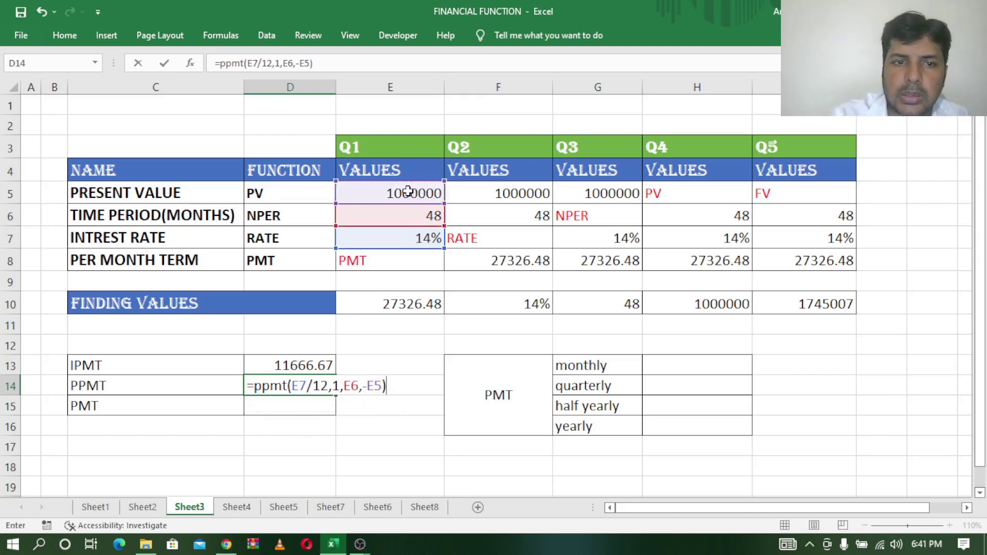
pyautogui.press('Return')
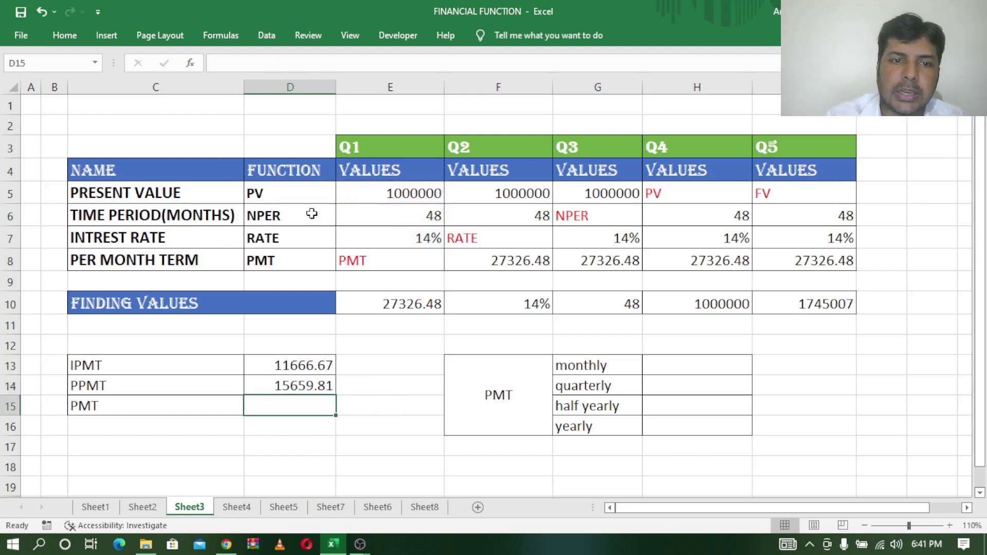
# Step: Compare the IPMT and PPMT formulas with E10's existing PMT formula
pyautogui.click(298, 363)
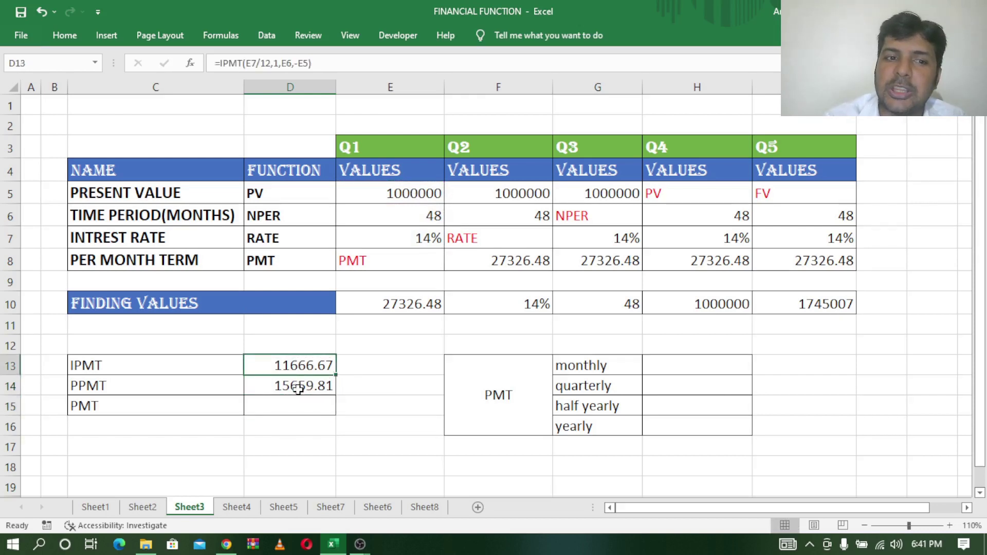
pyautogui.click(298, 385)
pyautogui.click(299, 409)
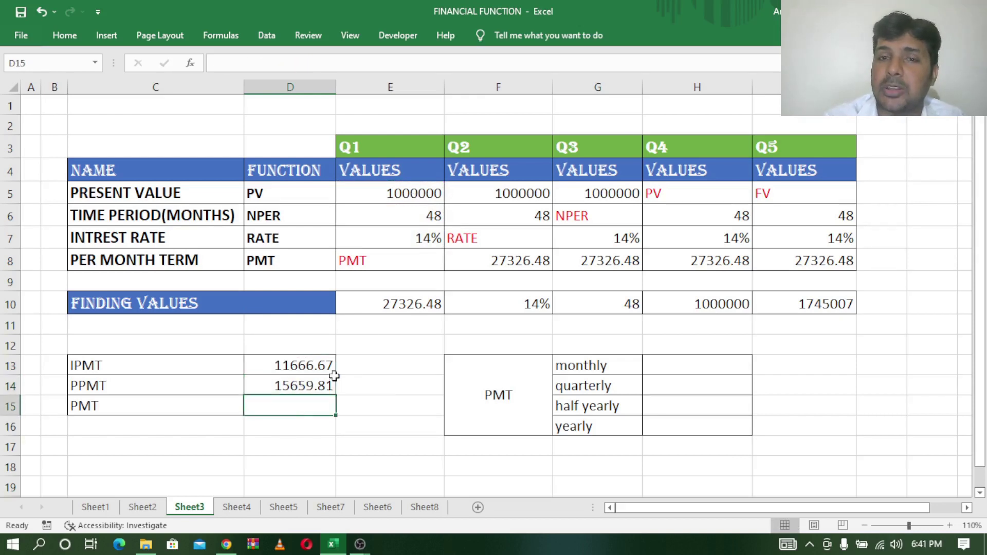
pyautogui.click(420, 300)
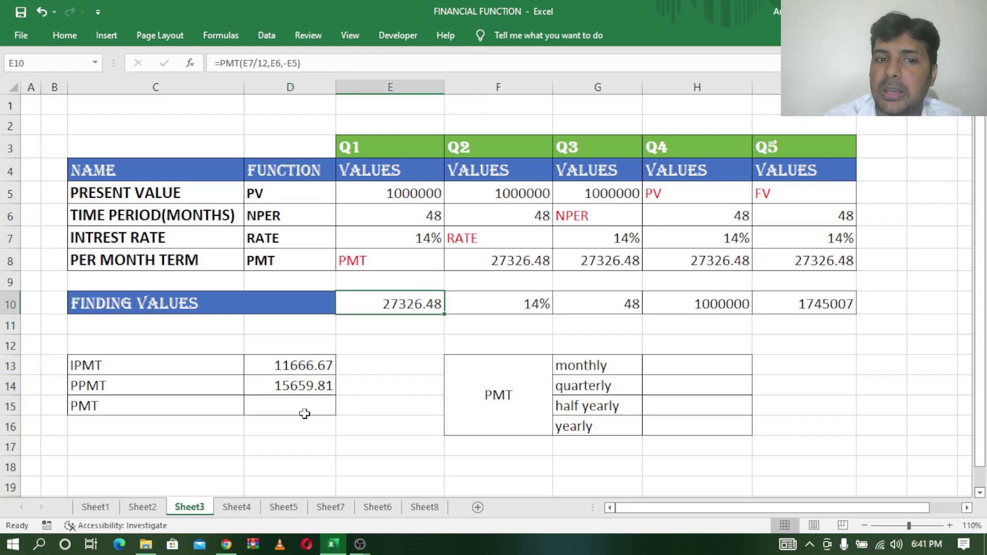
pyautogui.click(310, 410)
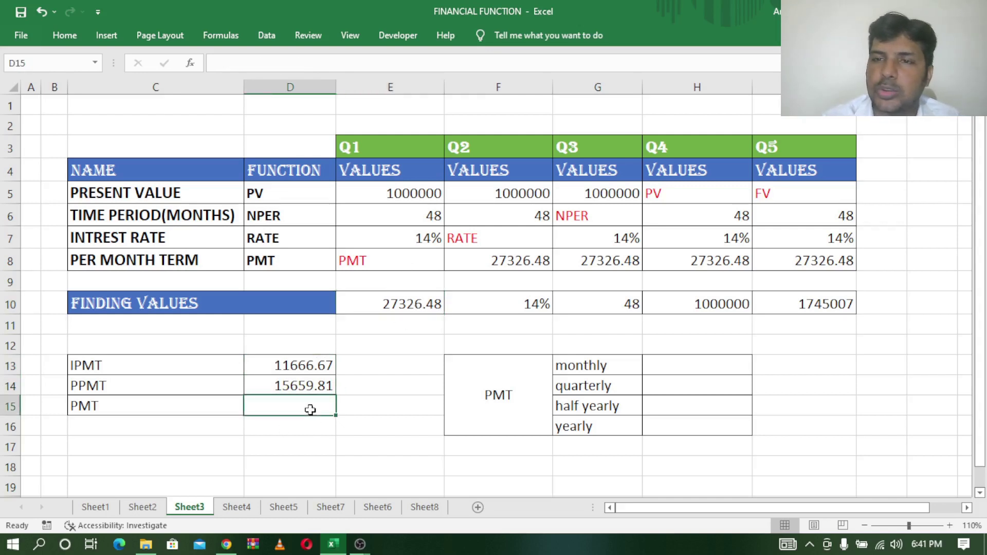
# Step: Enter =D13+D14 in D15, totalling 27326.48
pyautogui.write('=')
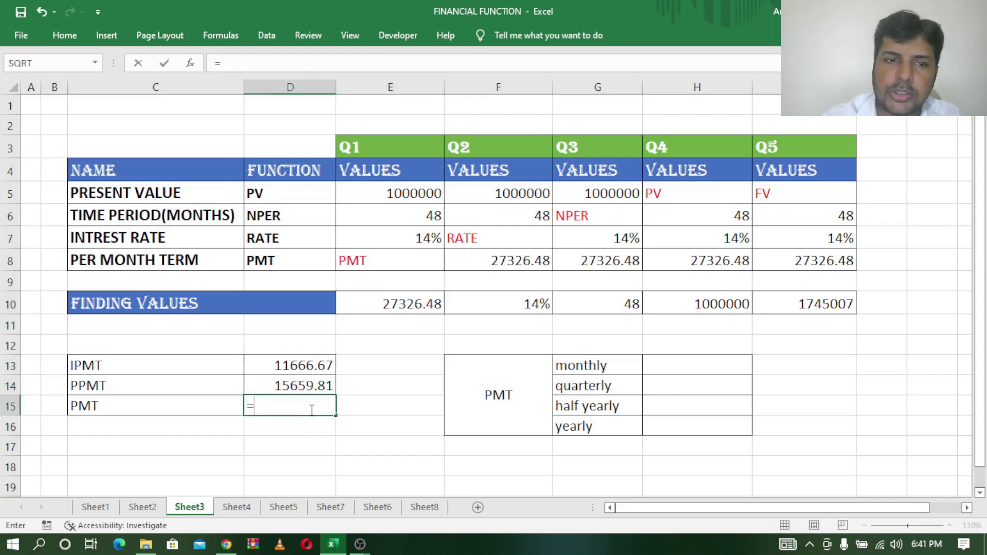
pyautogui.click(294, 366)
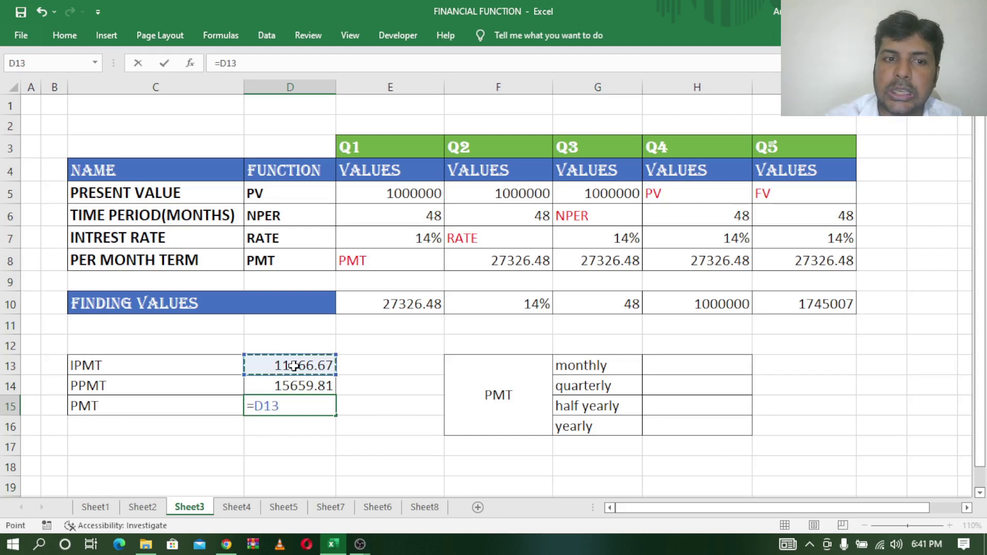
pyautogui.write('+')
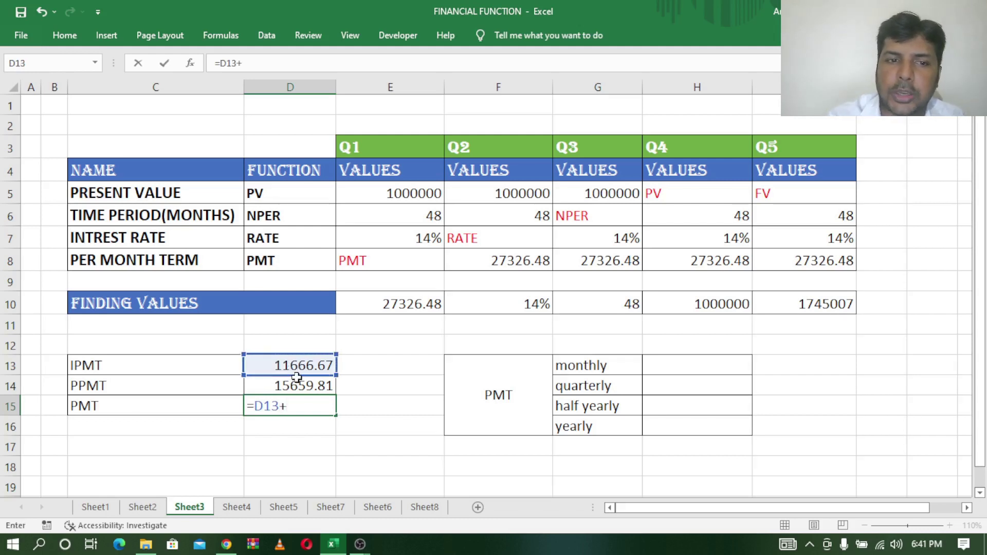
pyautogui.click(301, 383)
pyautogui.press('Return')
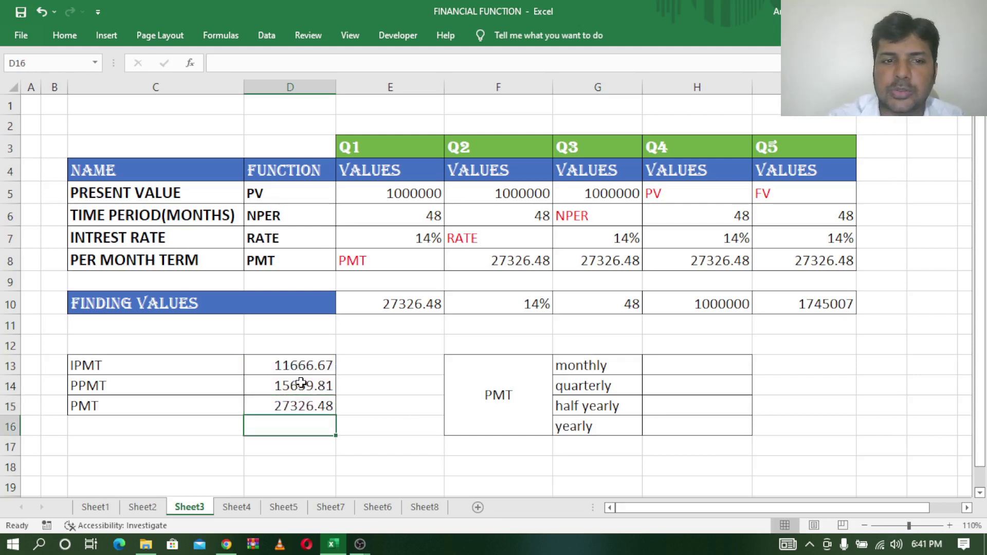
# Step: Compare the D13, D14 and D15 formulas against the PMT comparison table
pyautogui.click(323, 409)
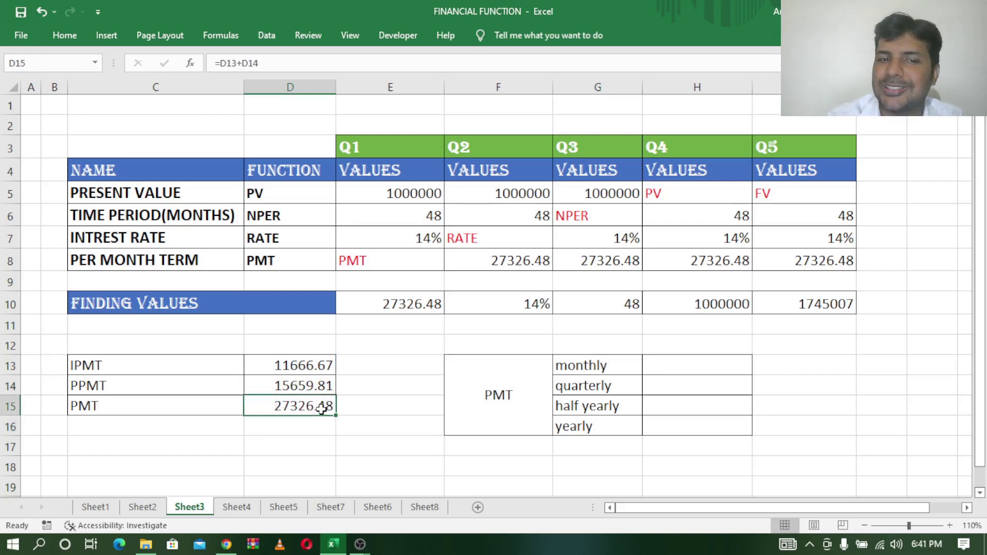
pyautogui.click(307, 384)
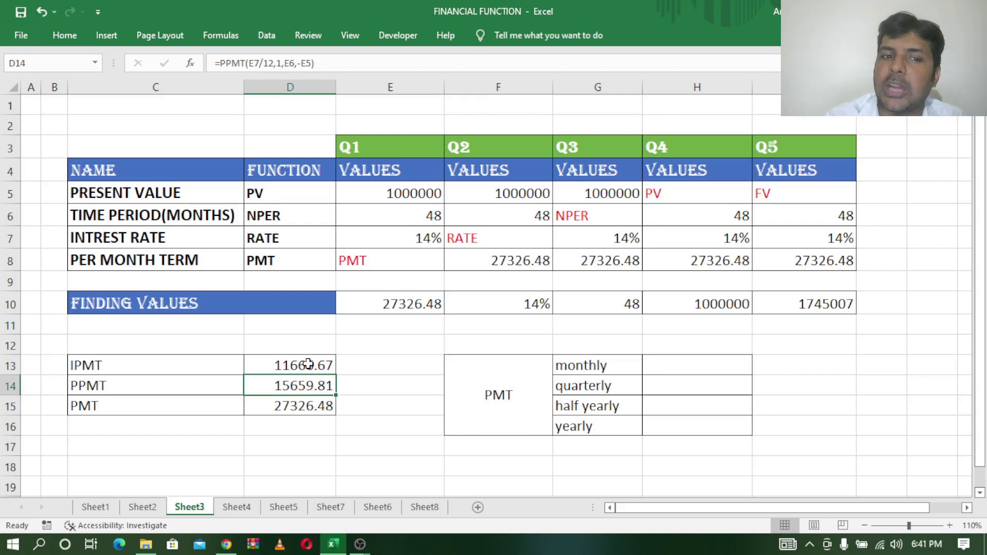
pyautogui.click(308, 364)
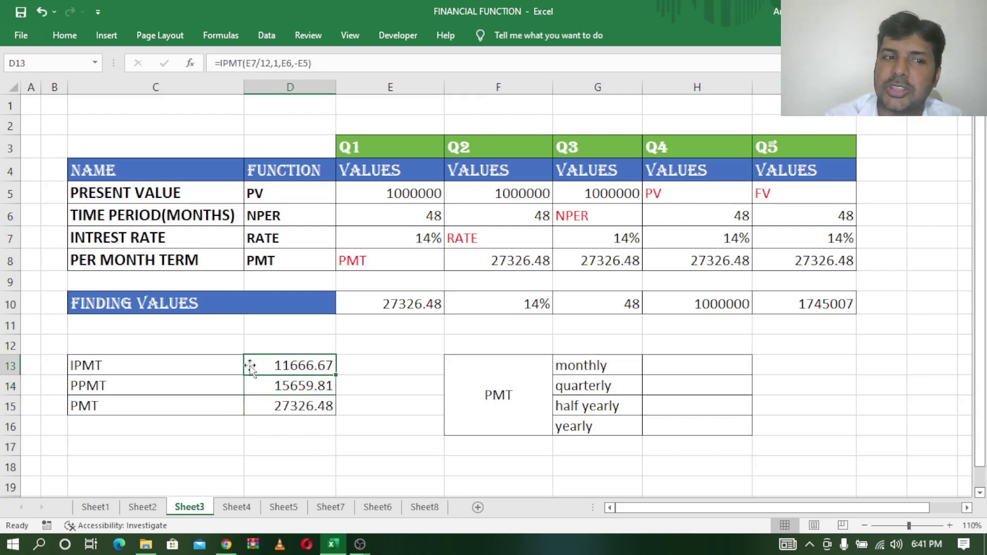
pyautogui.click(299, 387)
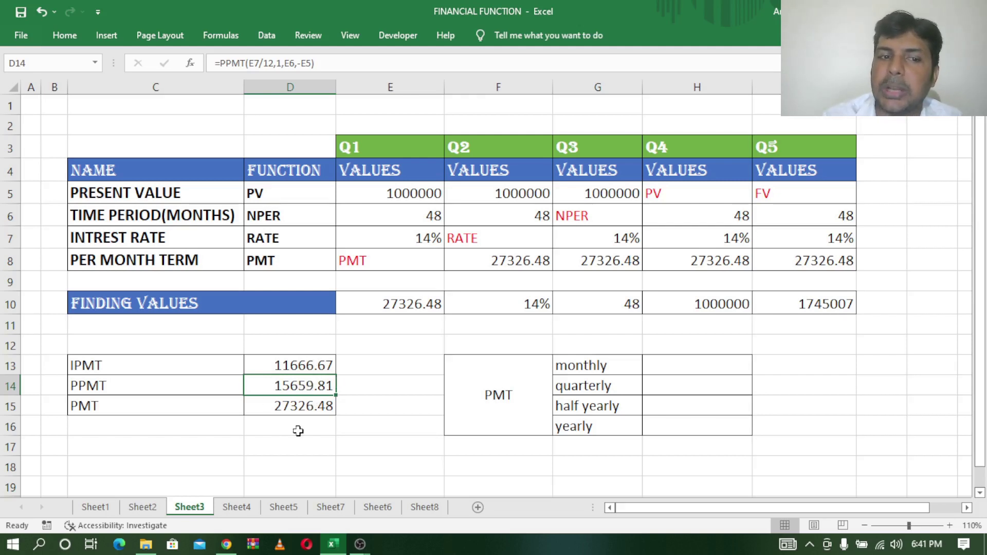
pyautogui.click(301, 414)
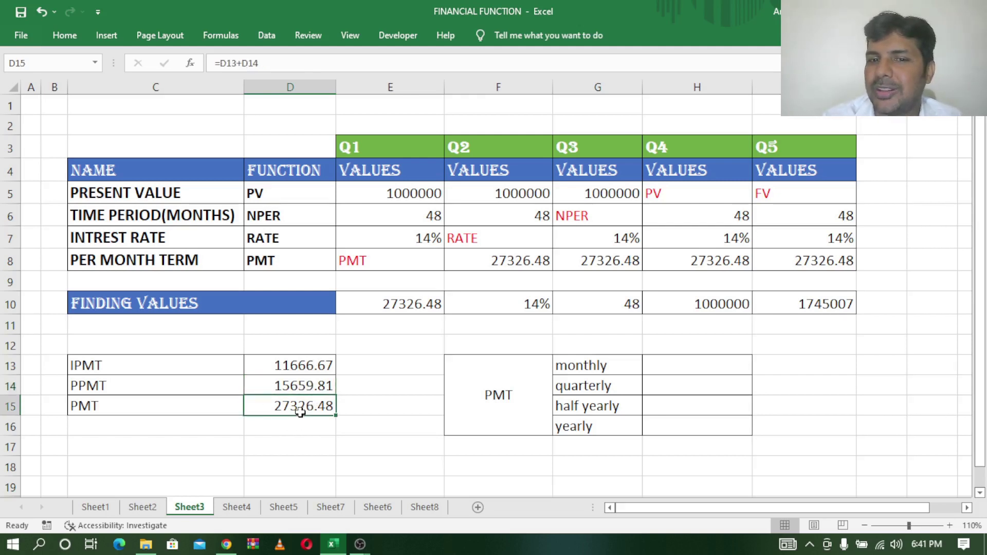
pyautogui.click(514, 382)
pyautogui.click(697, 368)
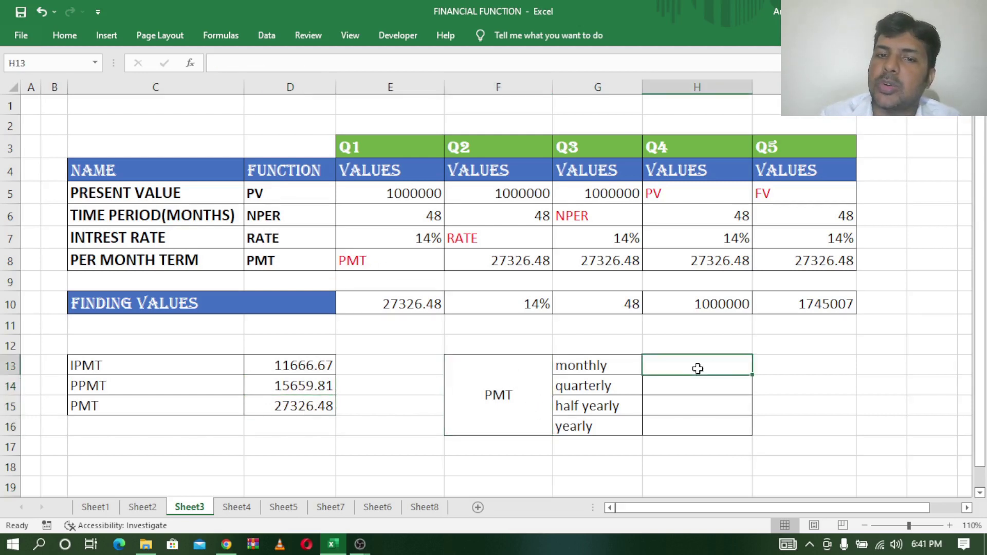
pyautogui.click(688, 389)
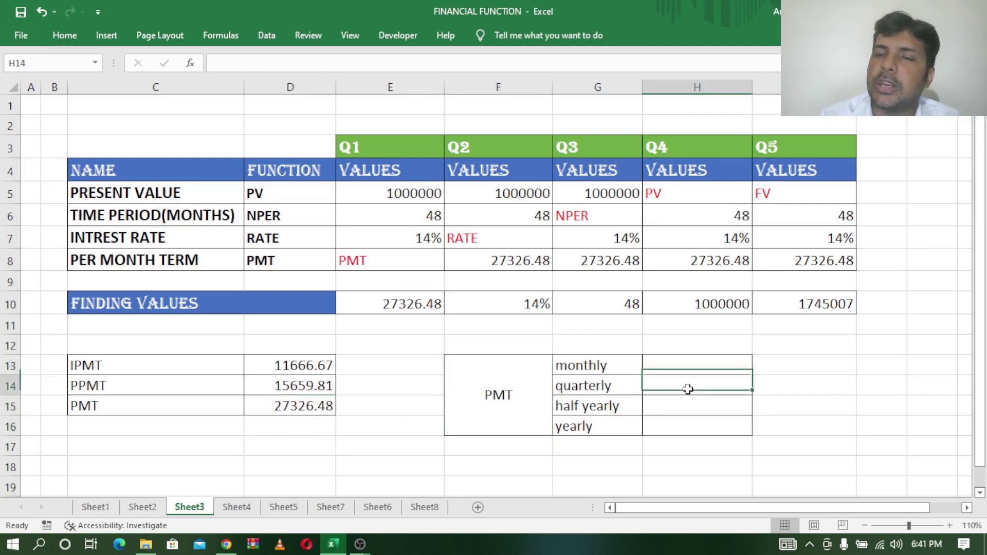
pyautogui.click(669, 409)
pyautogui.click(662, 428)
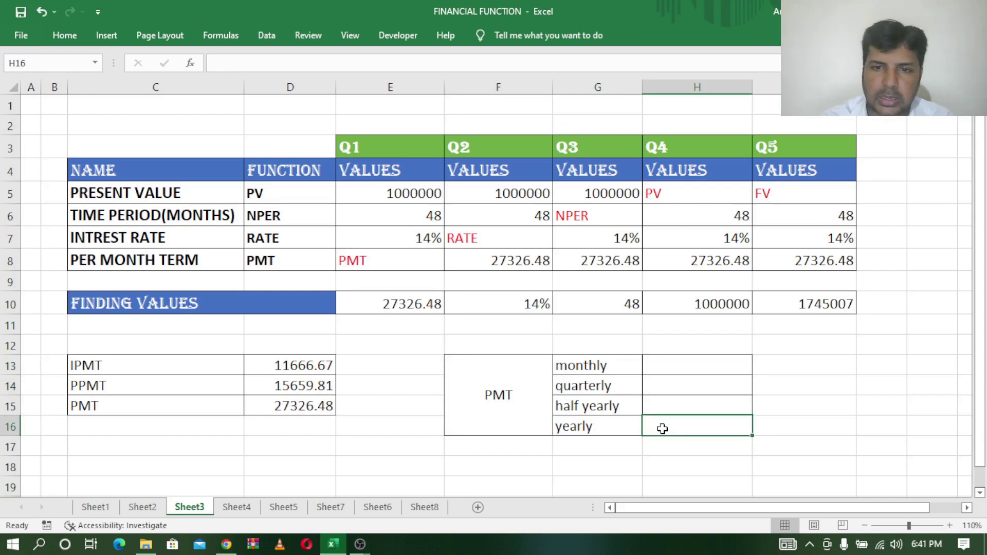
pyautogui.click(671, 367)
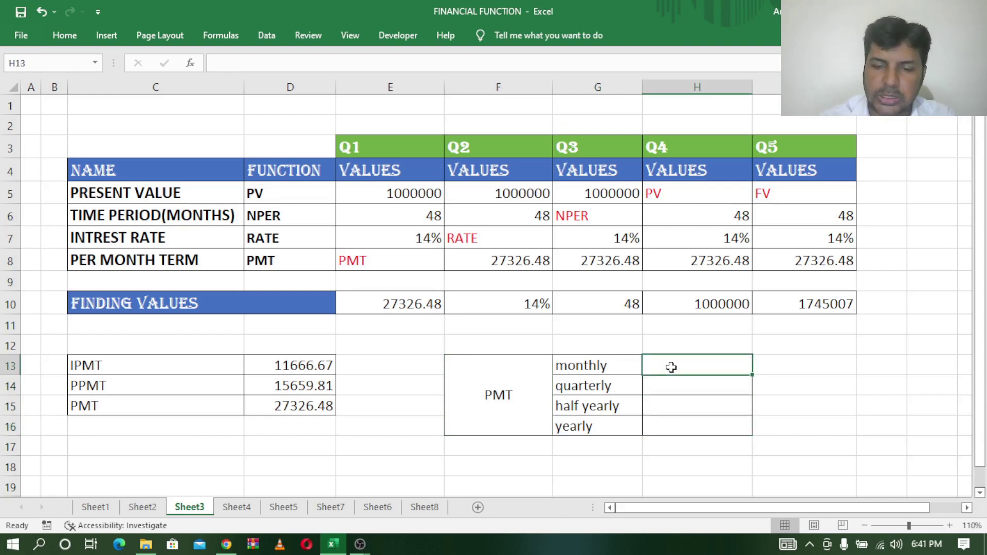
# Step: Enter =PMT(E7/12,E6,-E5) in H13 for a monthly payment of 27326.48
pyautogui.write('=pm')
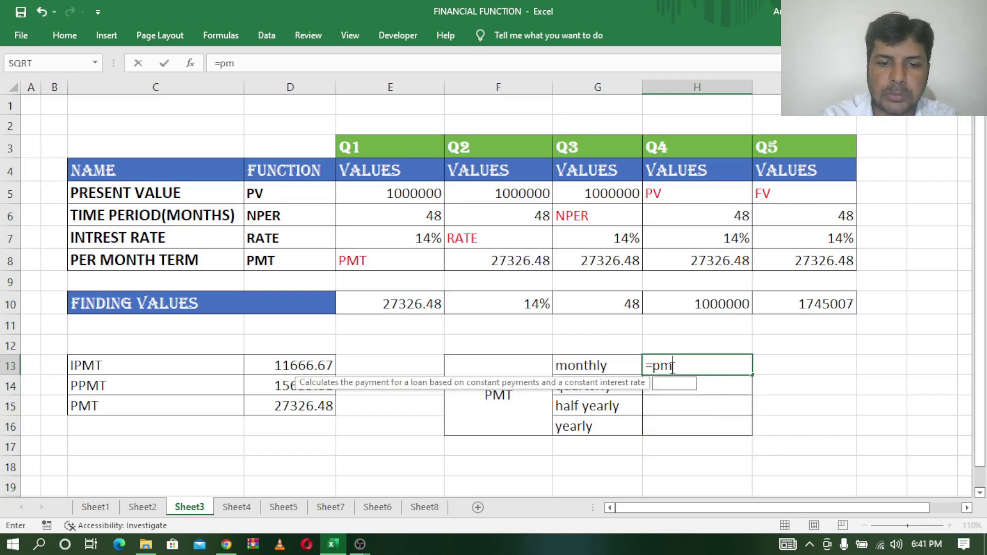
pyautogui.write('t(')
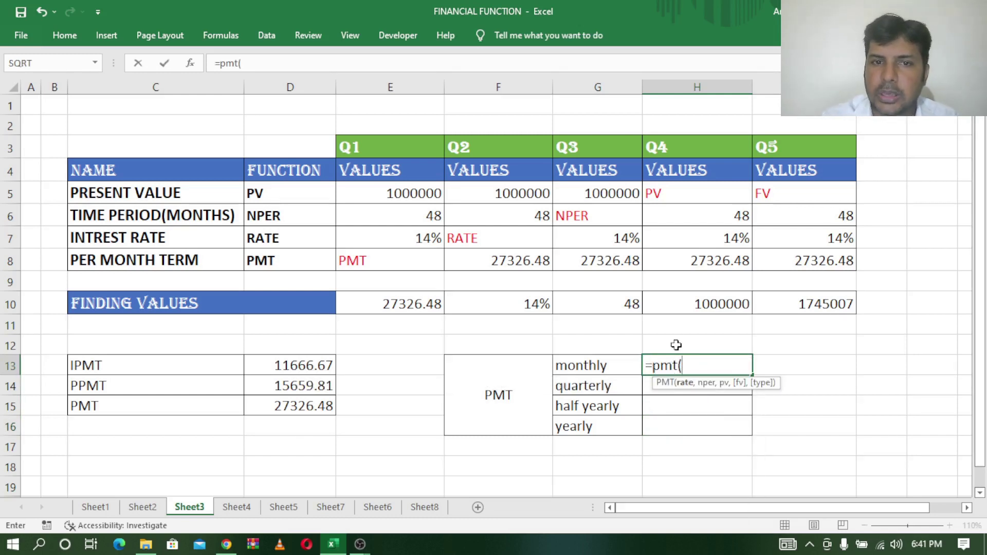
pyautogui.click(430, 238)
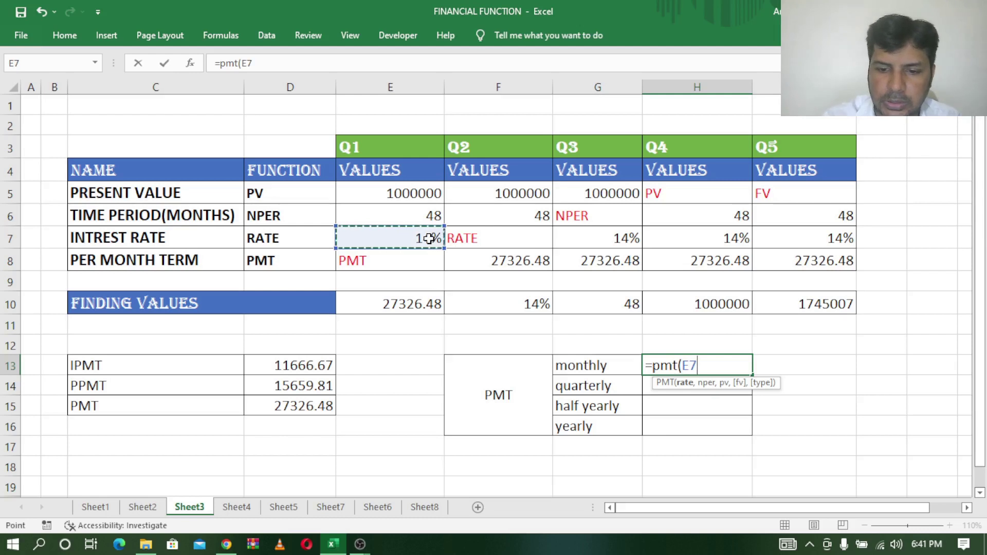
pyautogui.write('/12')
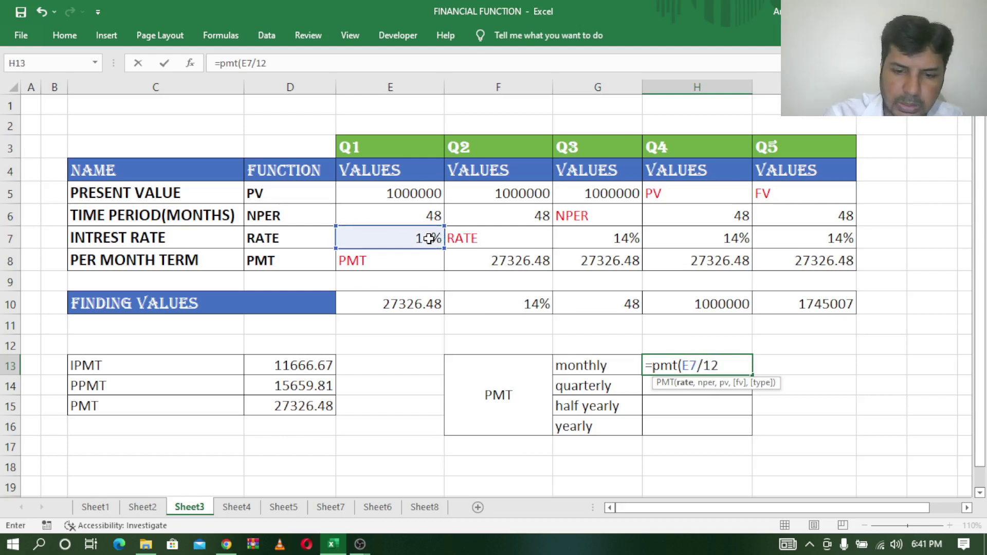
pyautogui.write(',')
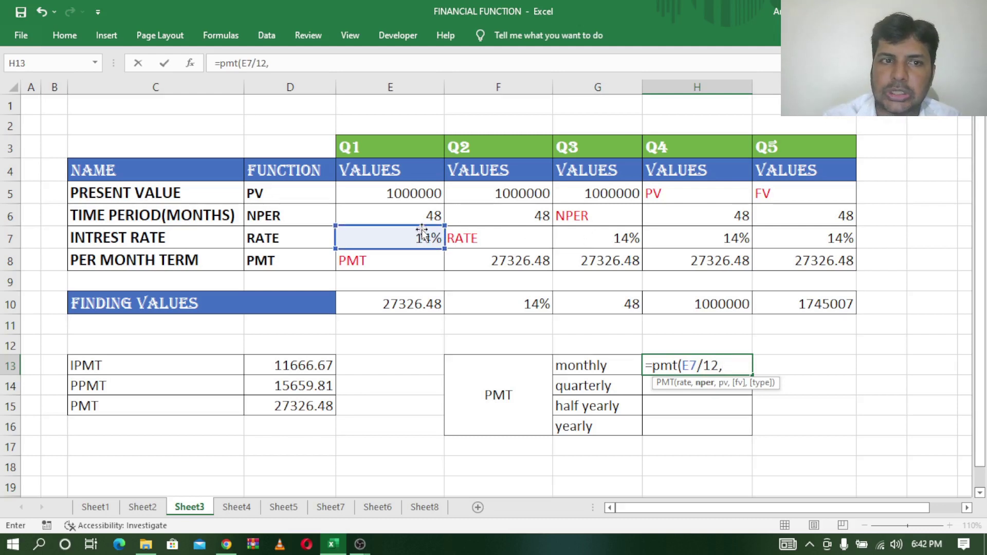
pyautogui.click(415, 216)
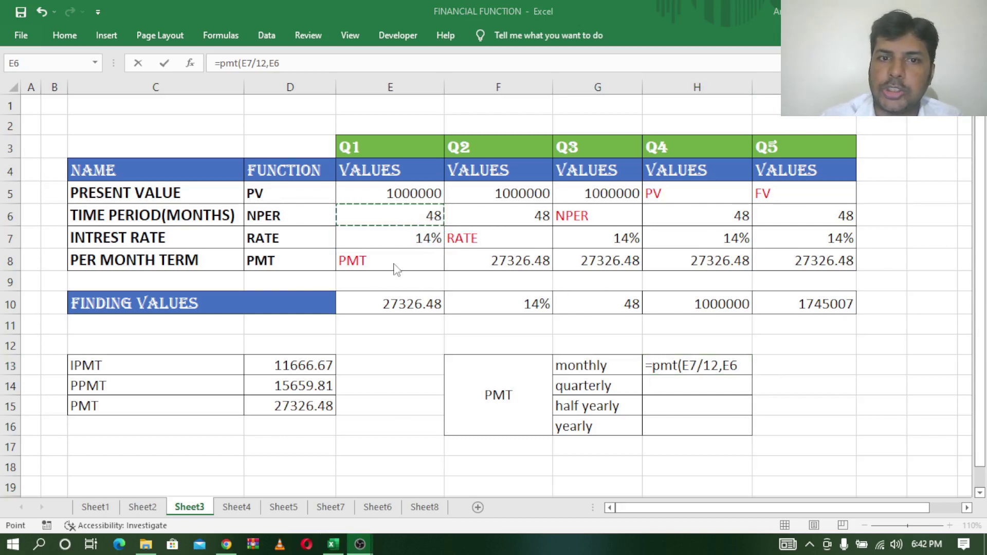
pyautogui.click(738, 361)
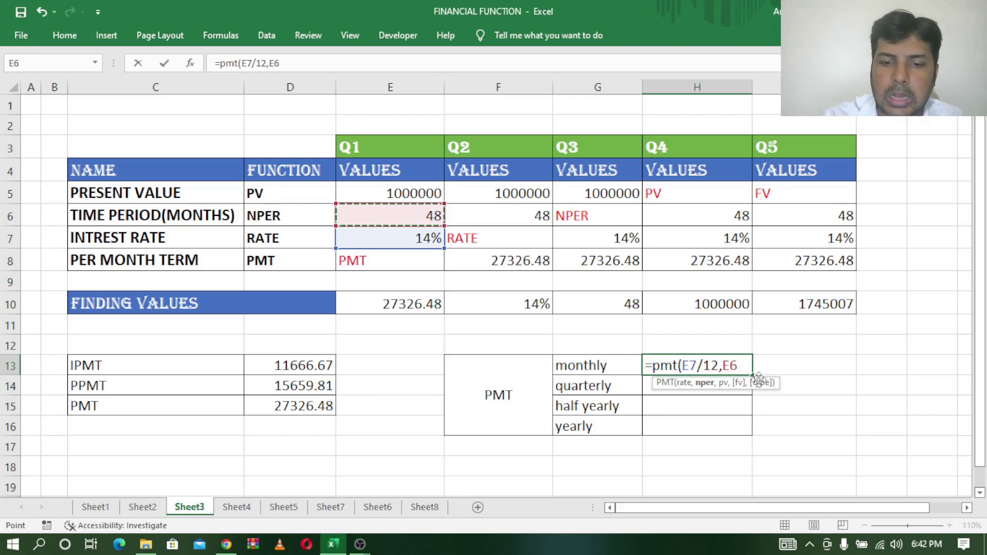
pyautogui.write(',')
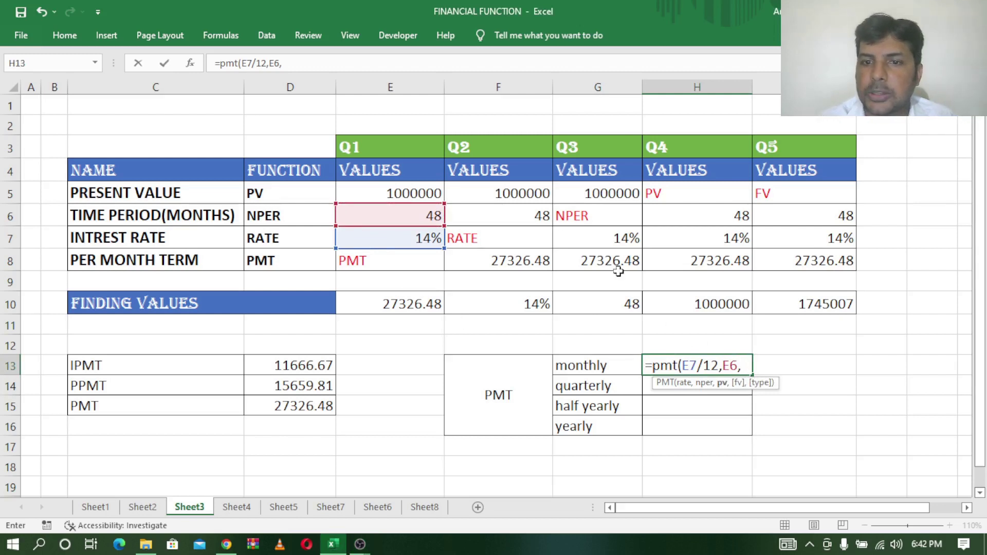
pyautogui.write('-')
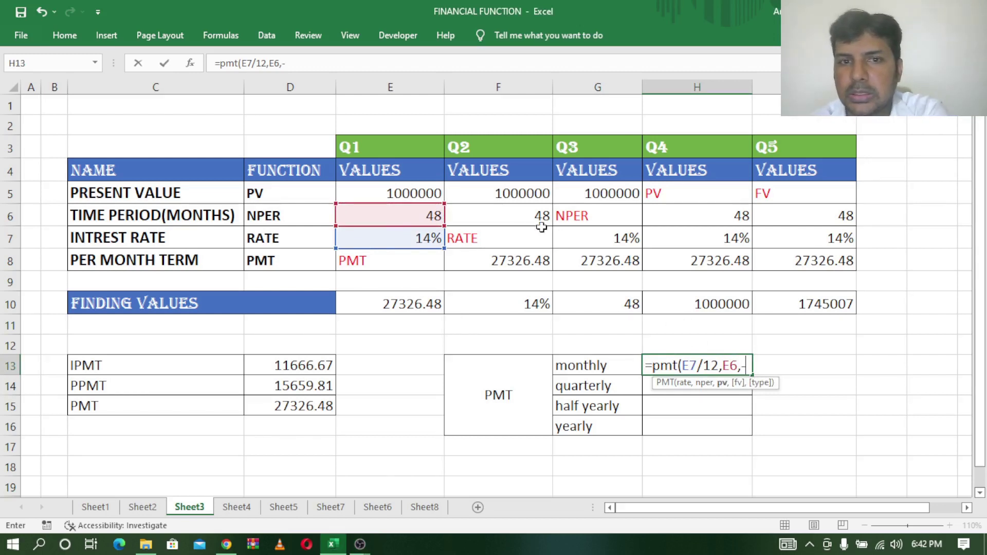
pyautogui.click(394, 195)
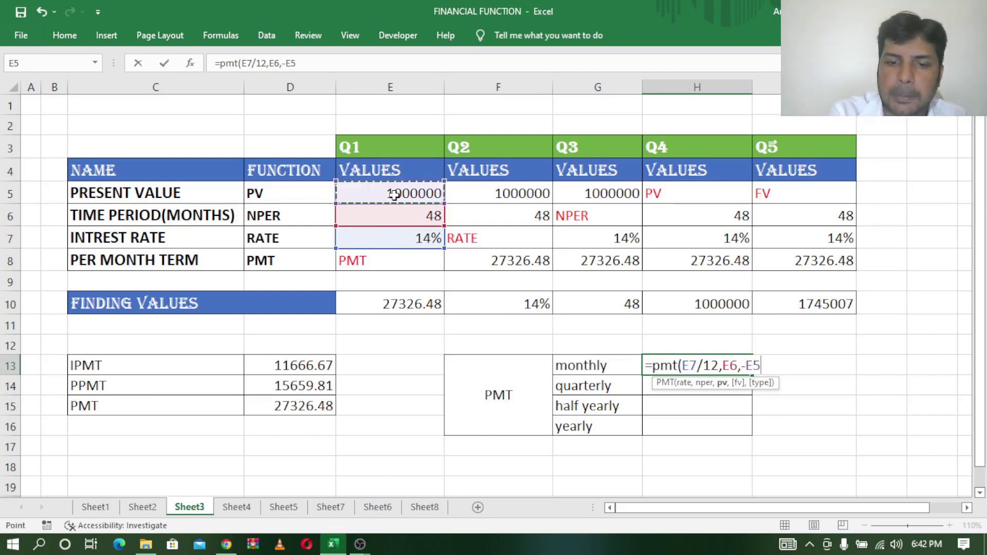
pyautogui.write(')')
pyautogui.press('Return')
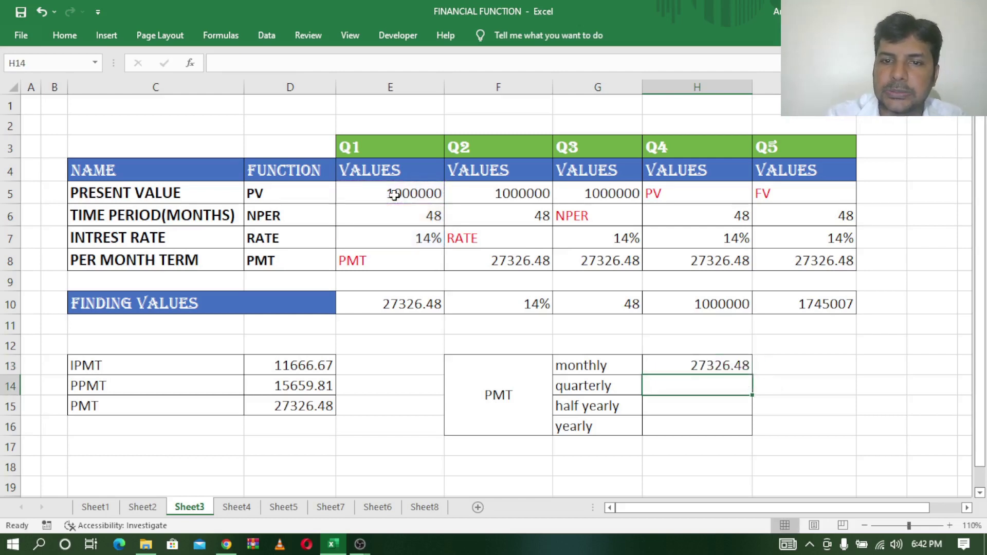
pyautogui.click(715, 366)
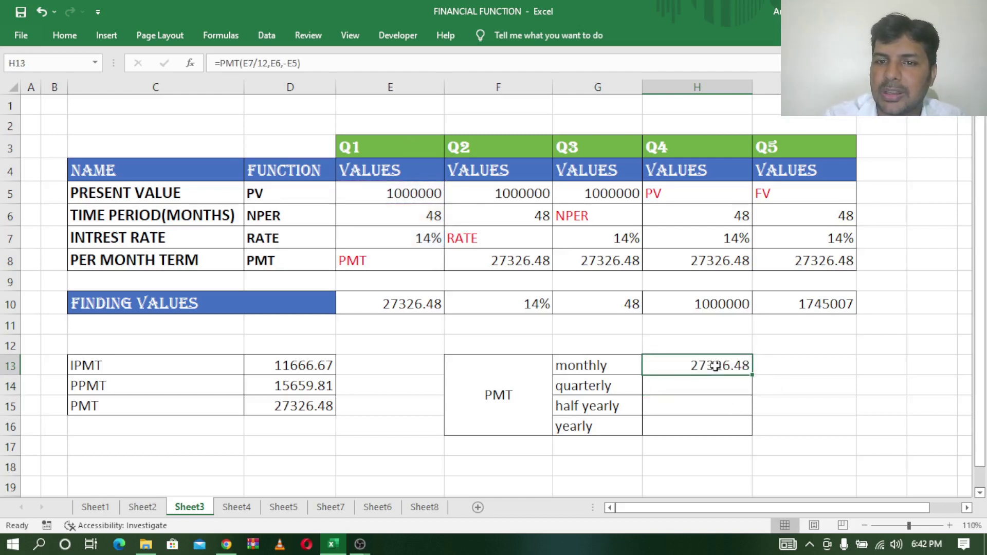
# Step: Build the quarterly formula =PMT(E7/12,E6,-E5)*3 in H14 from the rate, period and present-value cells
pyautogui.click(696, 384)
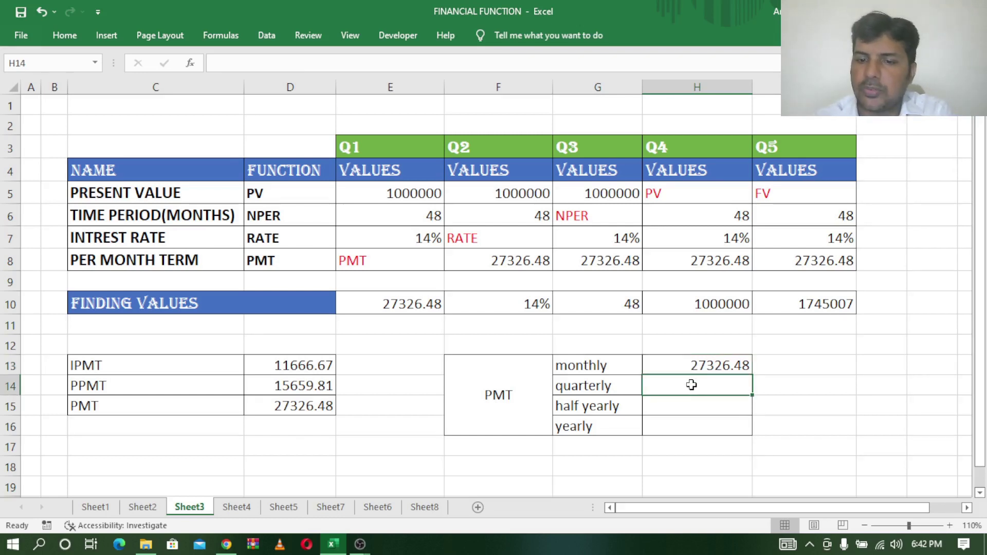
pyautogui.write('=')
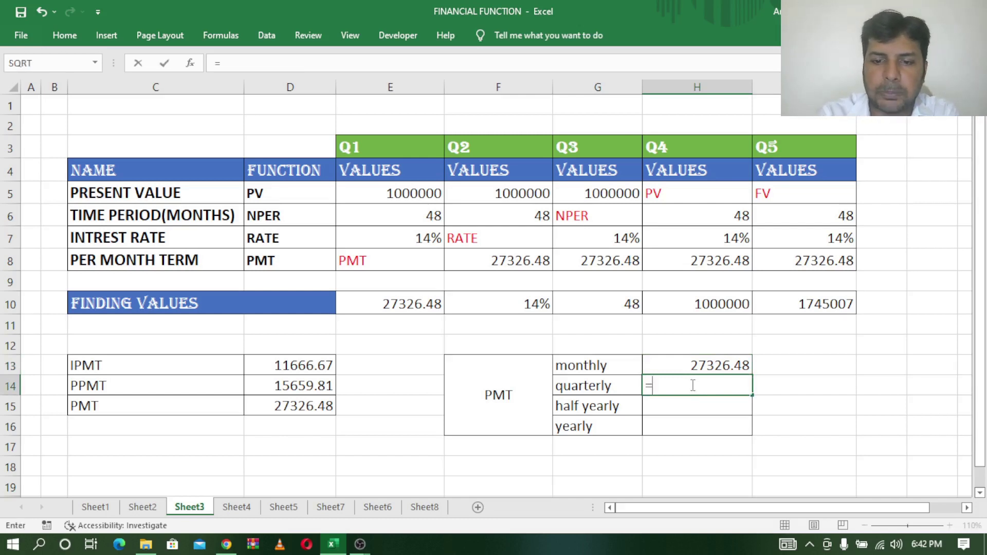
pyautogui.write('pmt(')
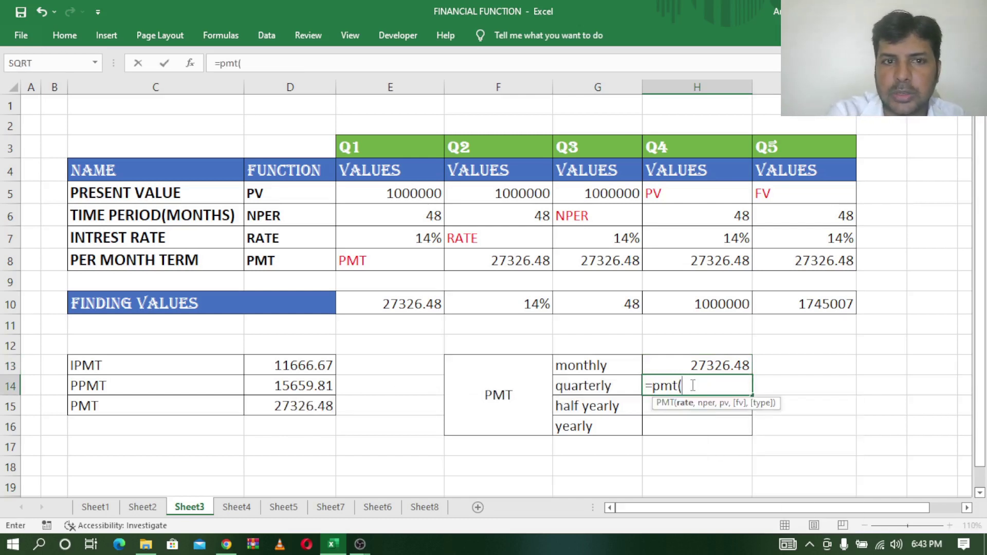
pyautogui.click(411, 237)
pyautogui.write('/')
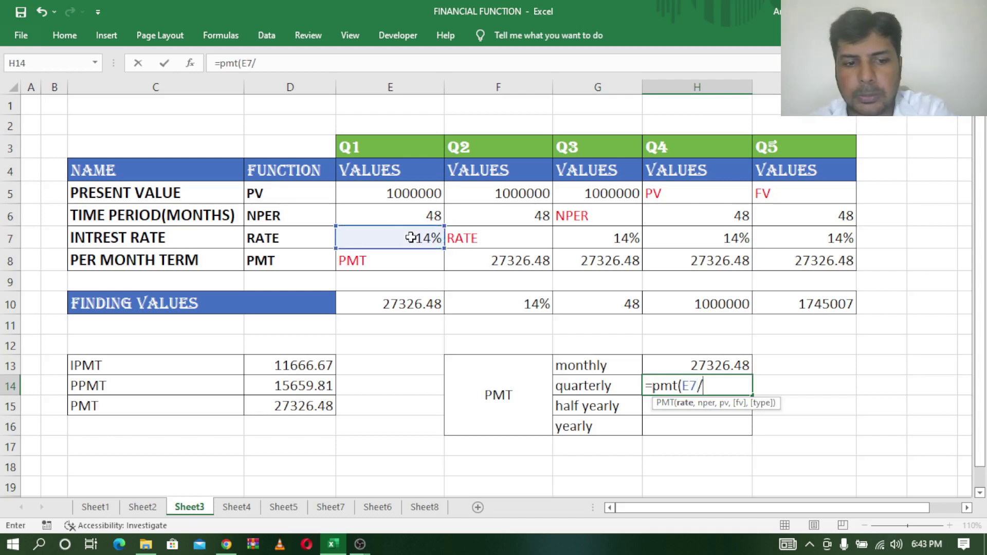
pyautogui.write('12,')
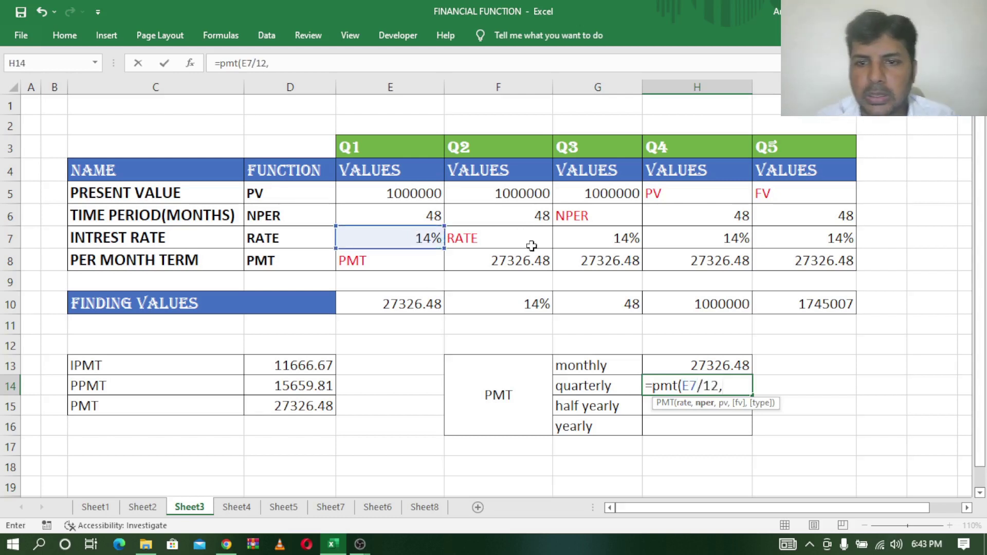
pyautogui.click(401, 216)
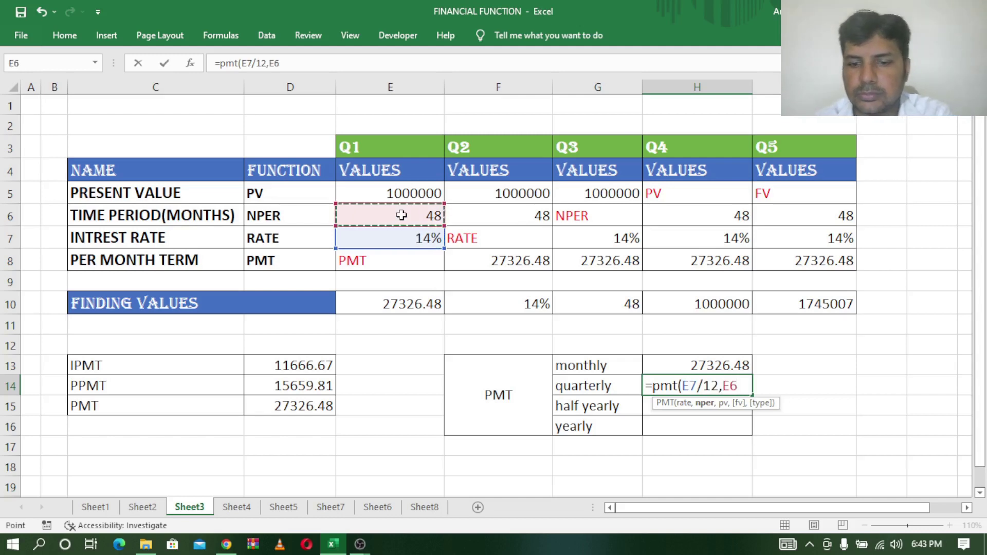
pyautogui.write(',')
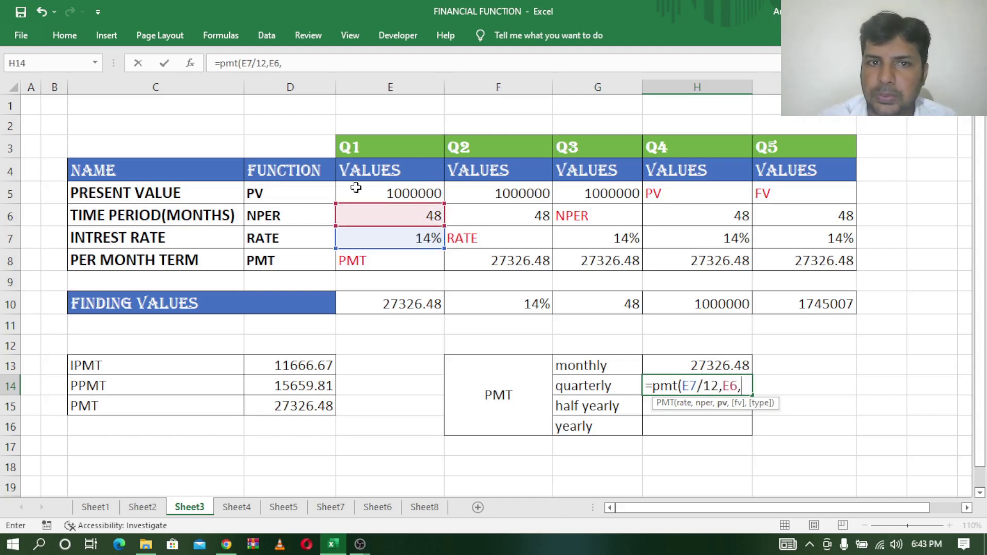
pyautogui.write('-')
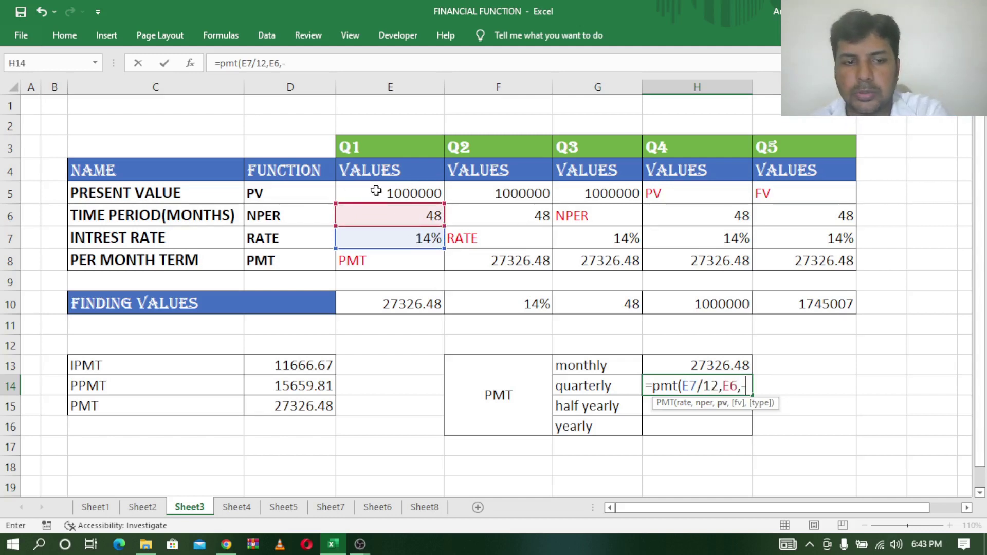
pyautogui.click(394, 192)
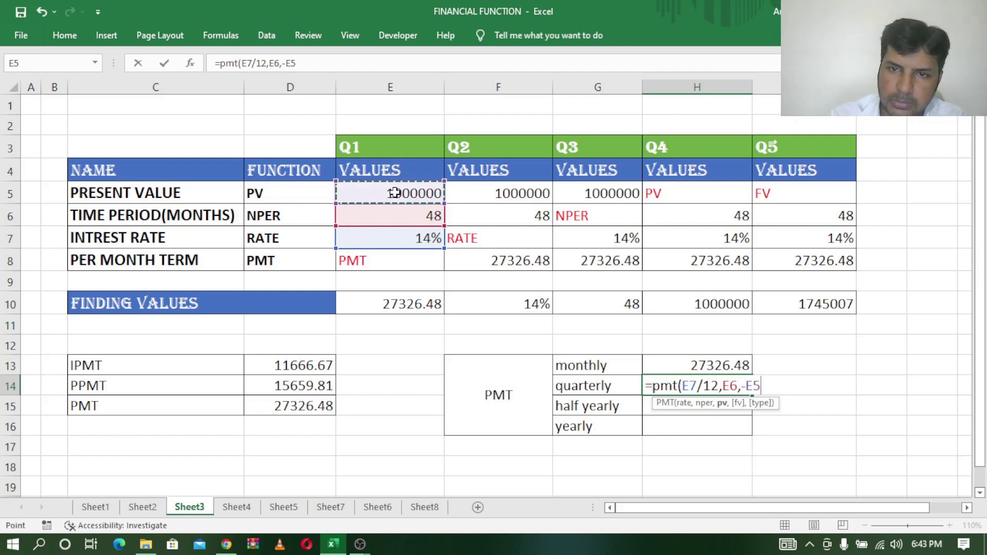
pyautogui.write(')')
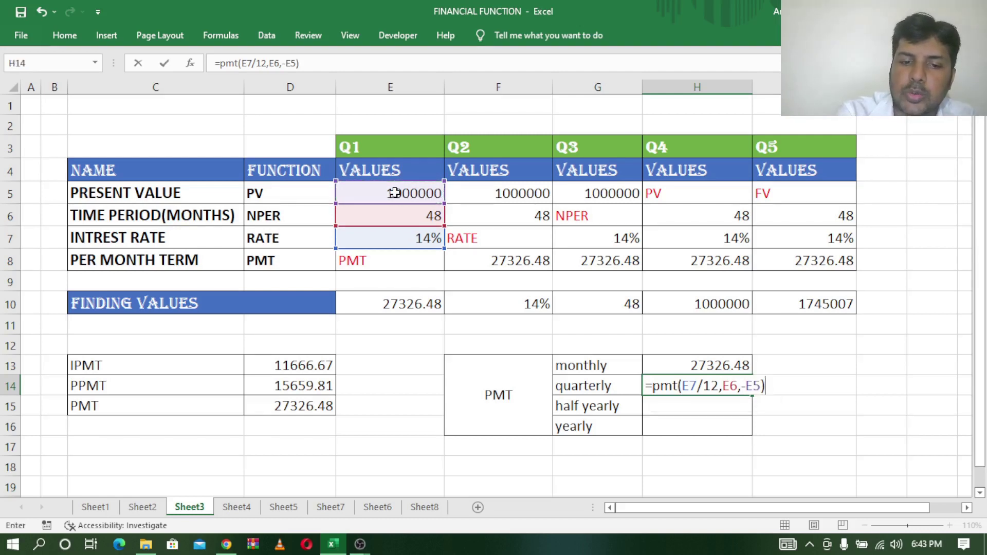
pyautogui.write('*')
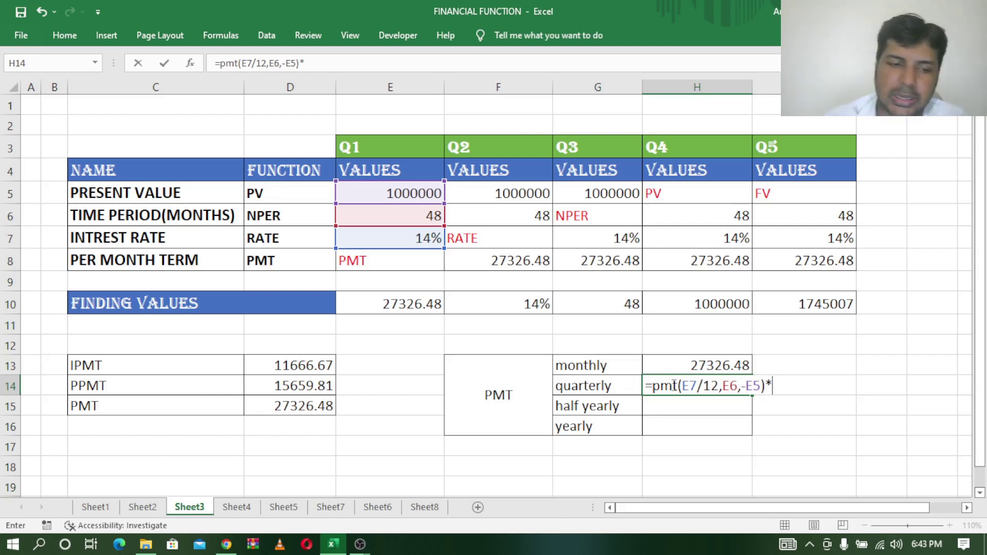
# Step: Finish the quarterly formula with 3, giving 81979.43, then copy H13:H14
pyautogui.write('3')
pyautogui.press('Return')
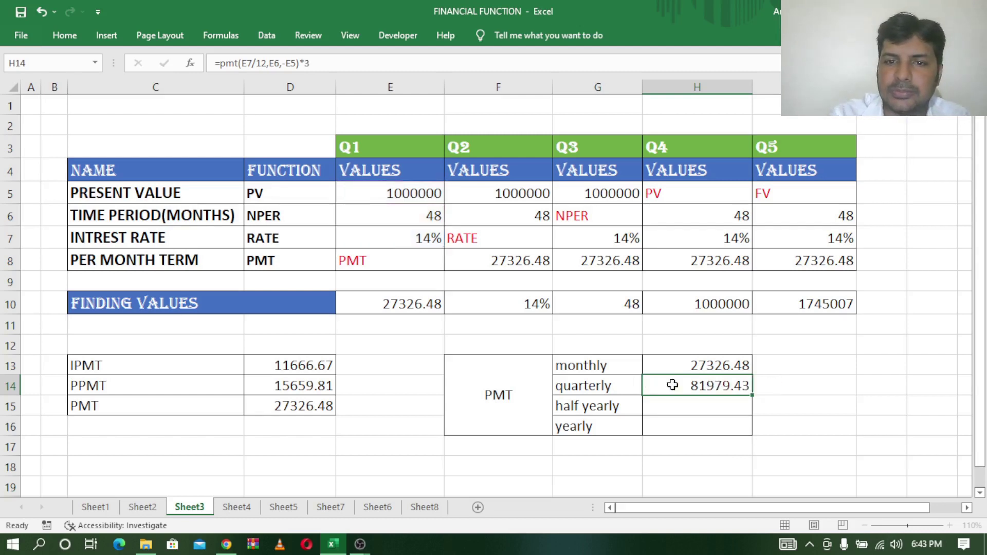
pyautogui.click(697, 387)
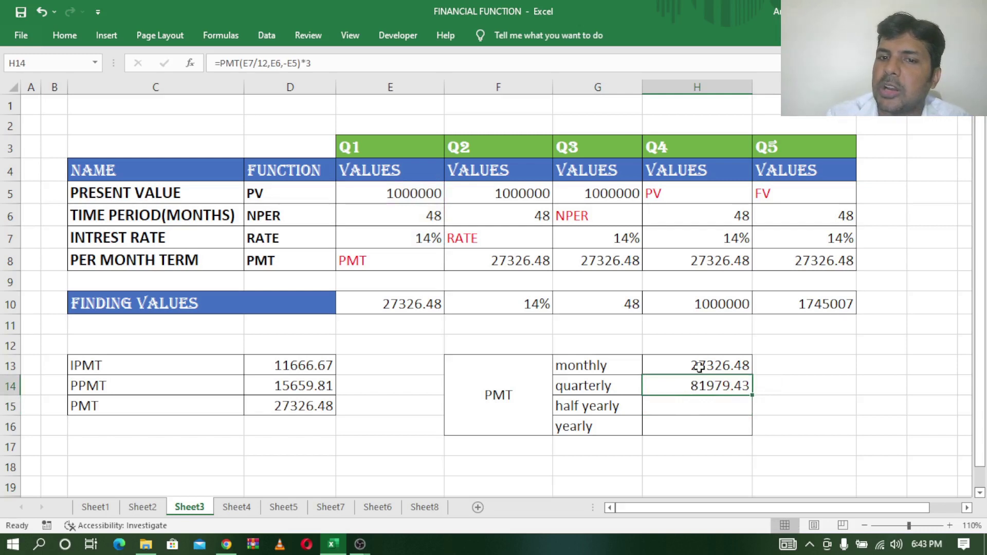
pyautogui.moveTo(687, 372); pyautogui.dragTo(689, 381)
pyautogui.hotkey('ctrl', 'c')
# Step: Enter =H13*6 in H15 for a half-yearly payment of 163958.86
pyautogui.click(686, 405)
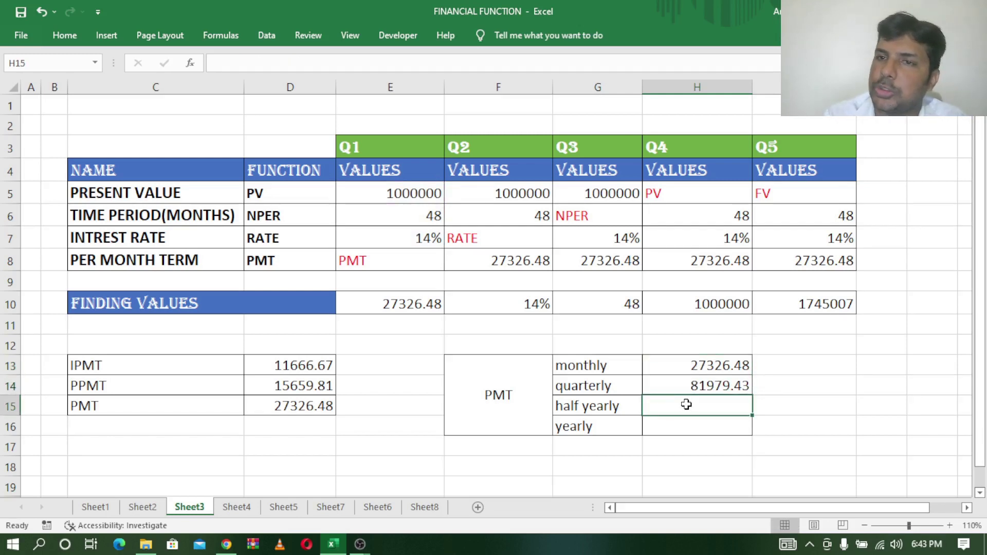
pyautogui.click(709, 364)
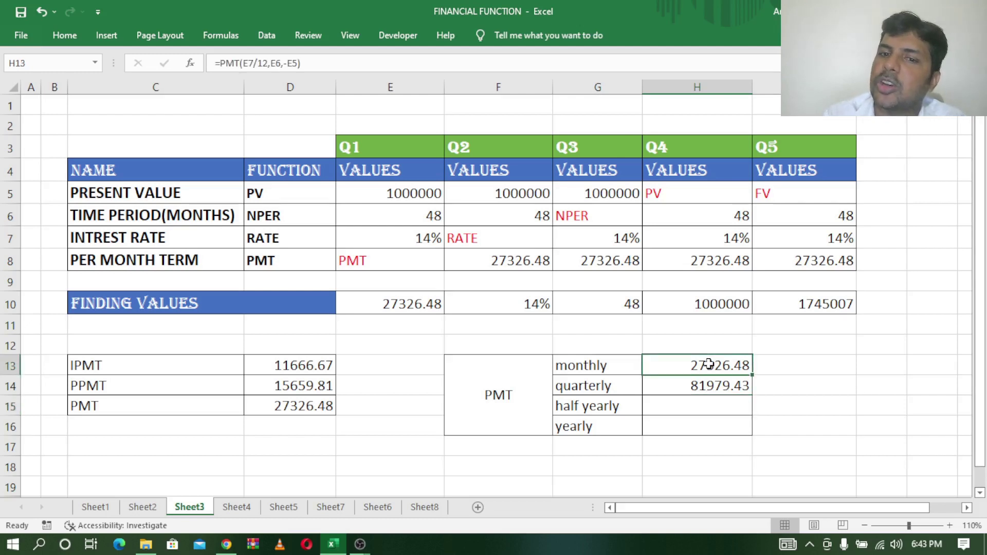
pyautogui.click(678, 406)
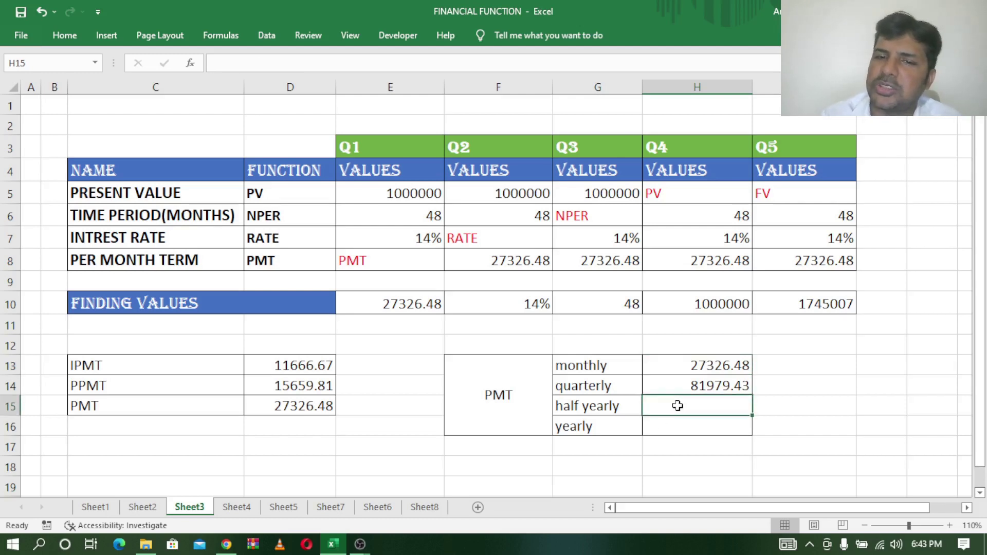
pyautogui.write('=')
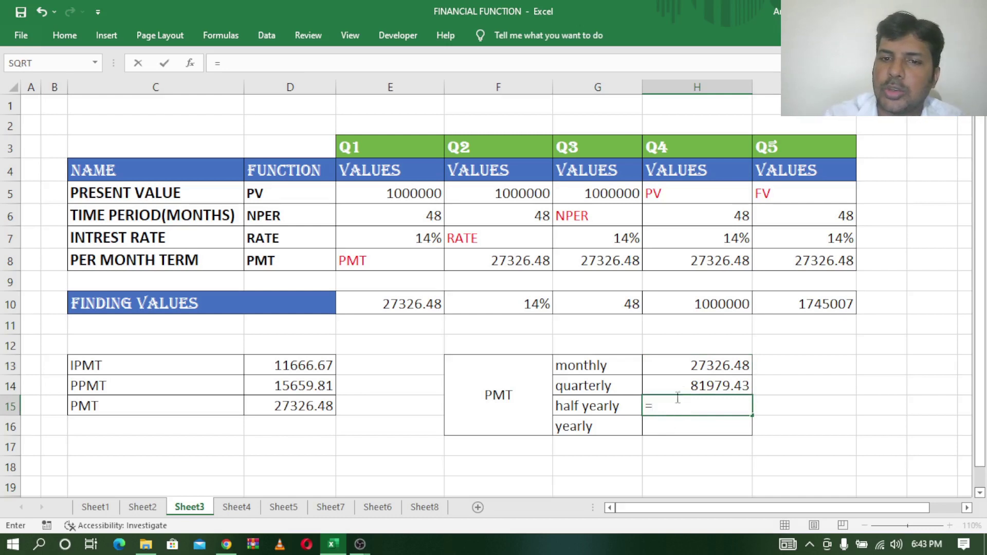
pyautogui.click(694, 362)
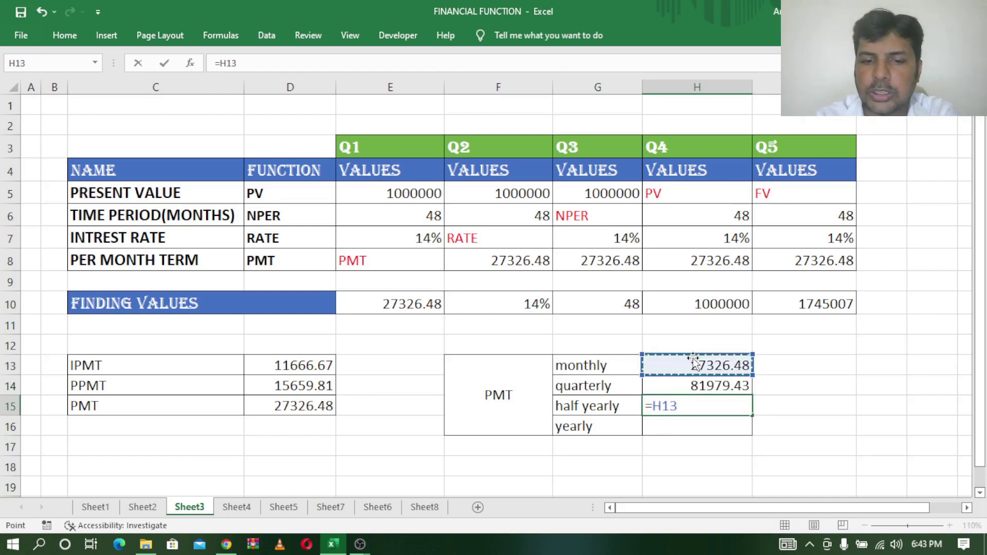
pyautogui.write('*6')
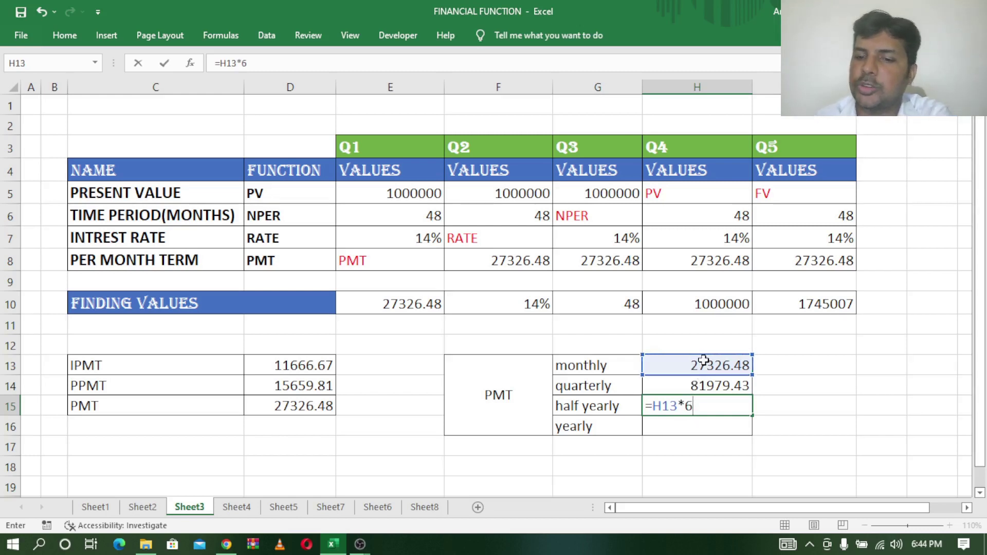
pyautogui.press('Return')
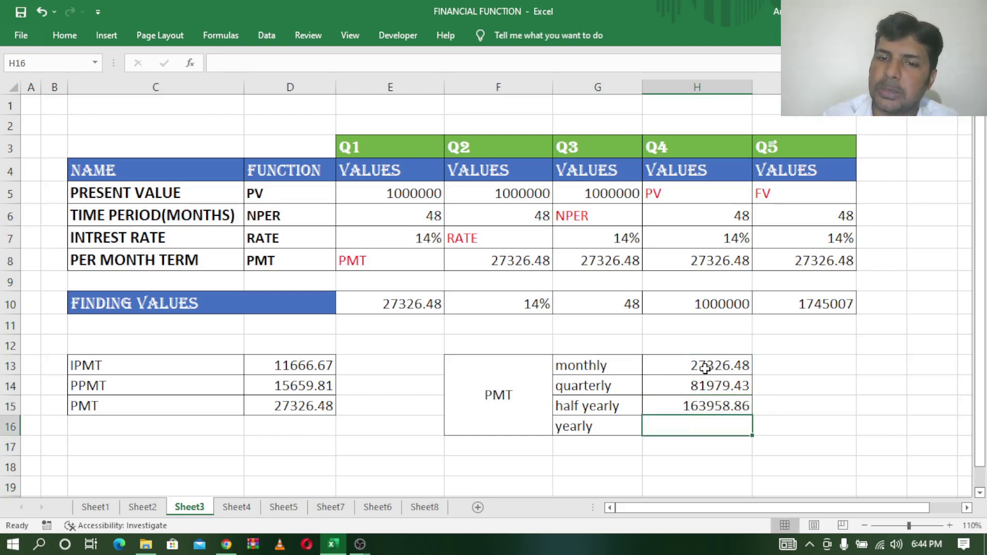
# Step: Enter =H13*12 in H16 for a yearly payment of 327917.72
pyautogui.doubleClick(685, 424)
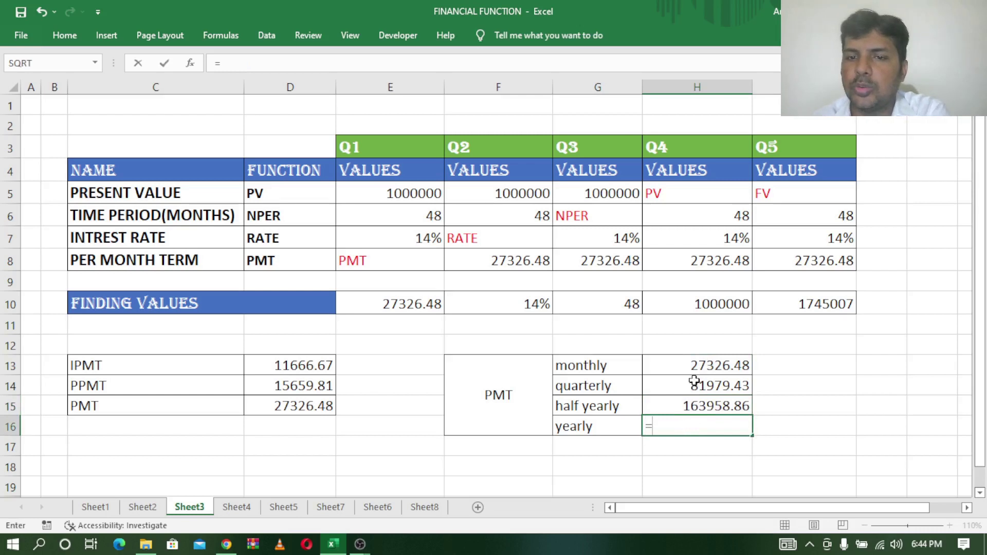
pyautogui.write('=')
pyautogui.click(698, 365)
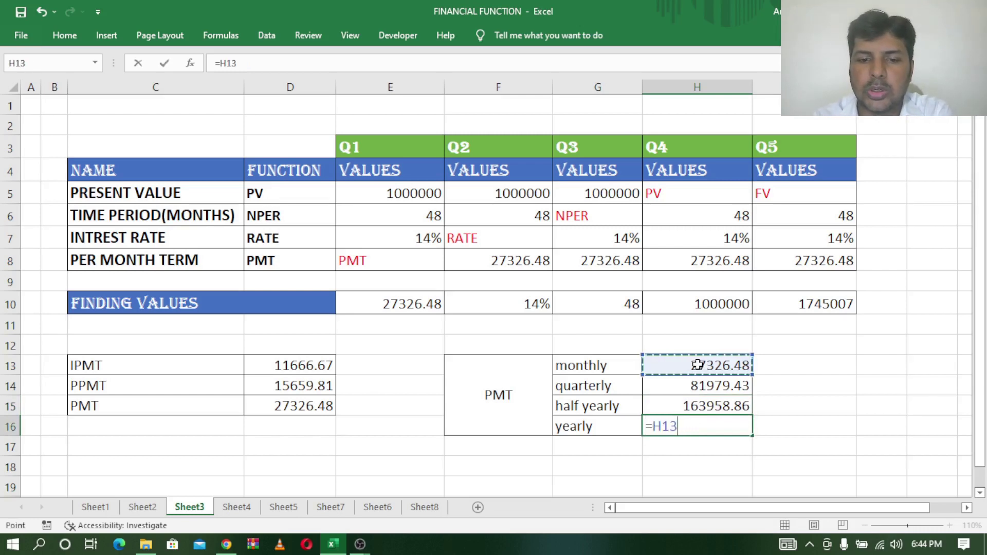
pyautogui.write('*12')
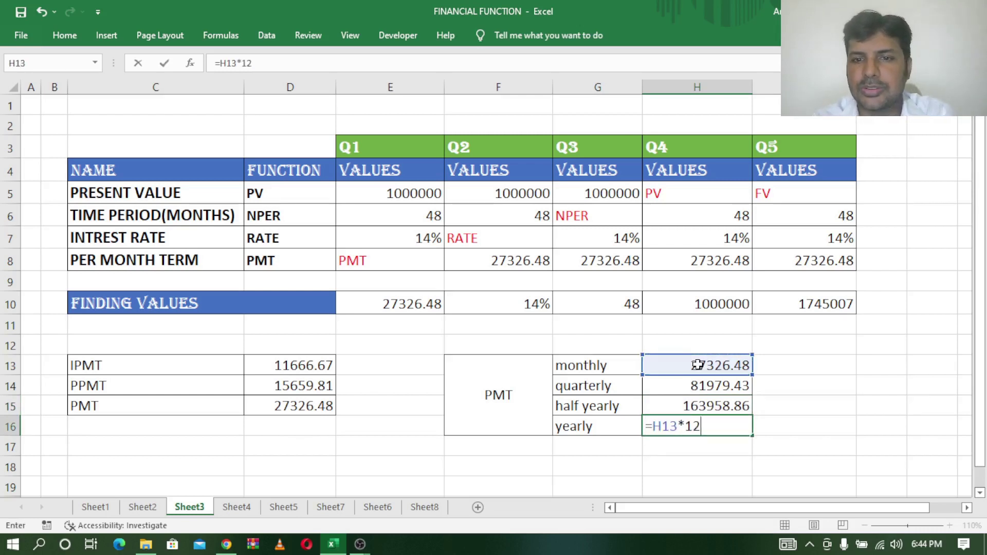
pyautogui.press('Return')
pyautogui.click(679, 421)
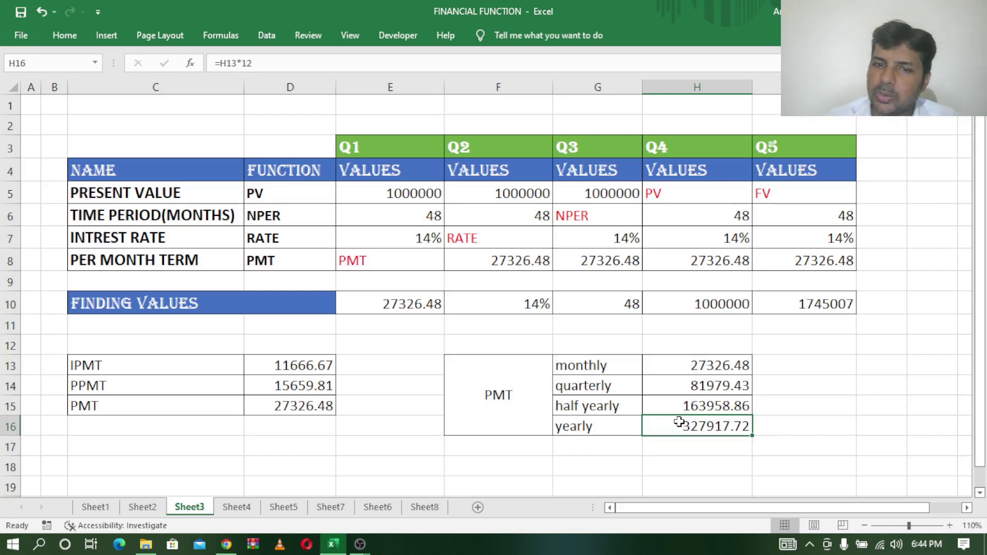
pyautogui.click(428, 214)
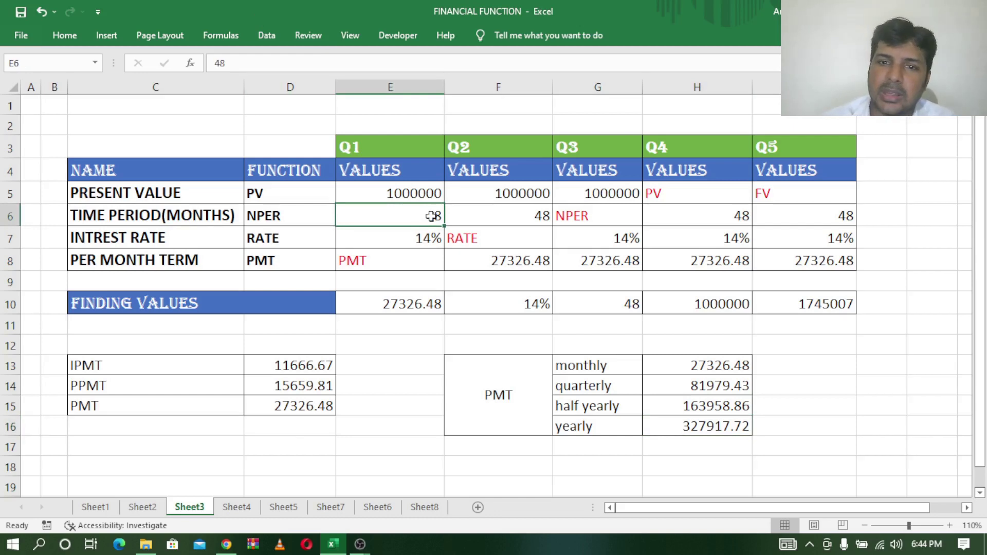
# Step: Clear the results in H13:H16 and change the time period in E6 to 4
pyautogui.moveTo(705, 366); pyautogui.dragTo(705, 436)
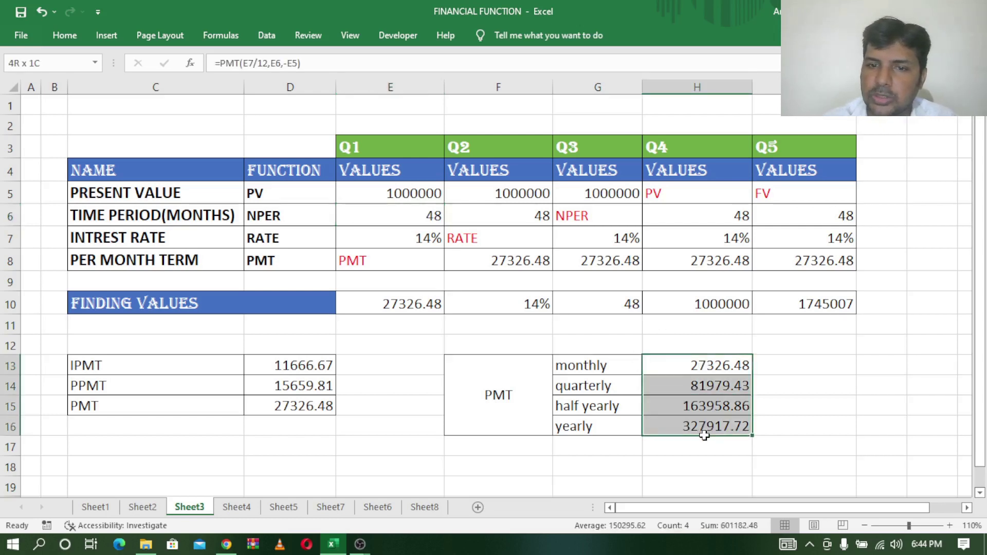
pyautogui.press('Delete')
pyautogui.click(421, 220)
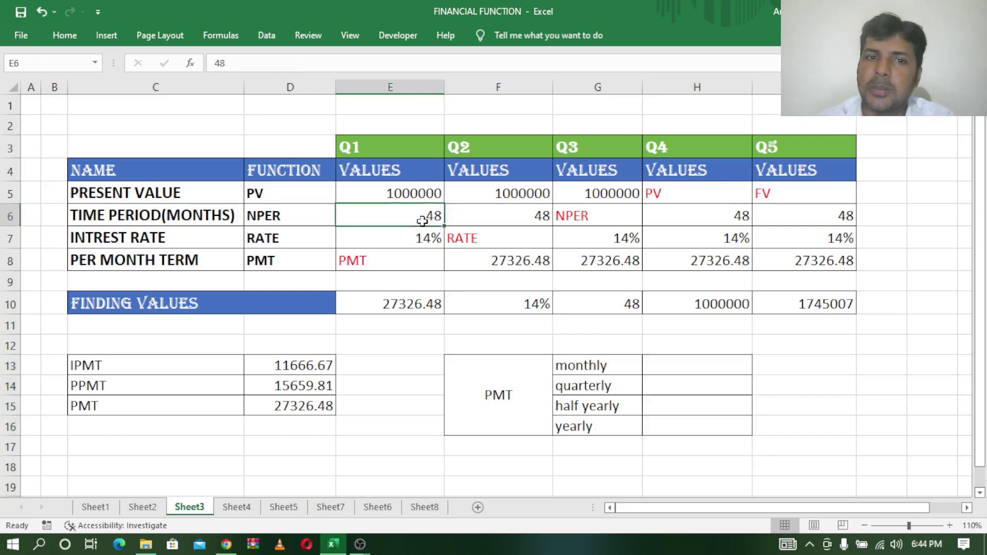
pyautogui.write('4')
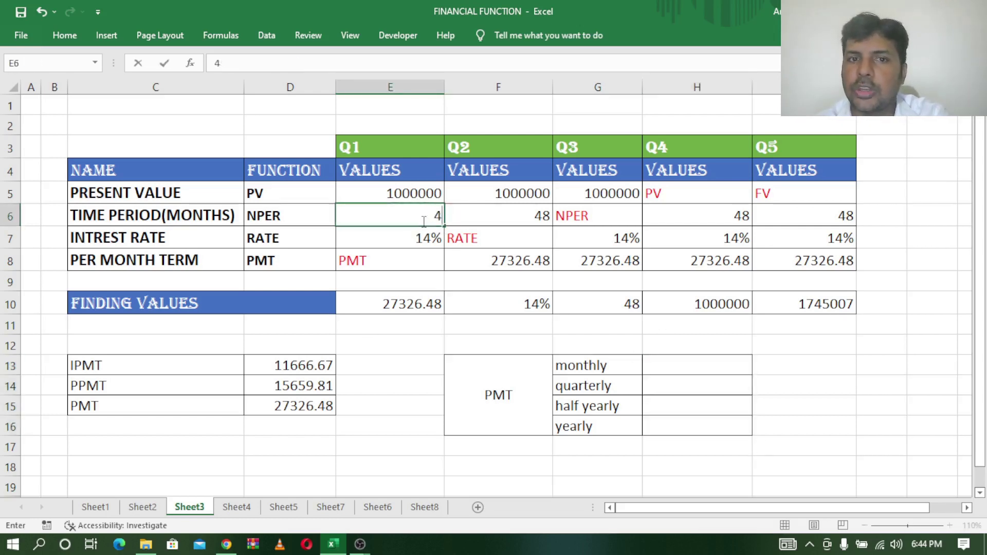
pyautogui.click(502, 260)
pyautogui.click(399, 211)
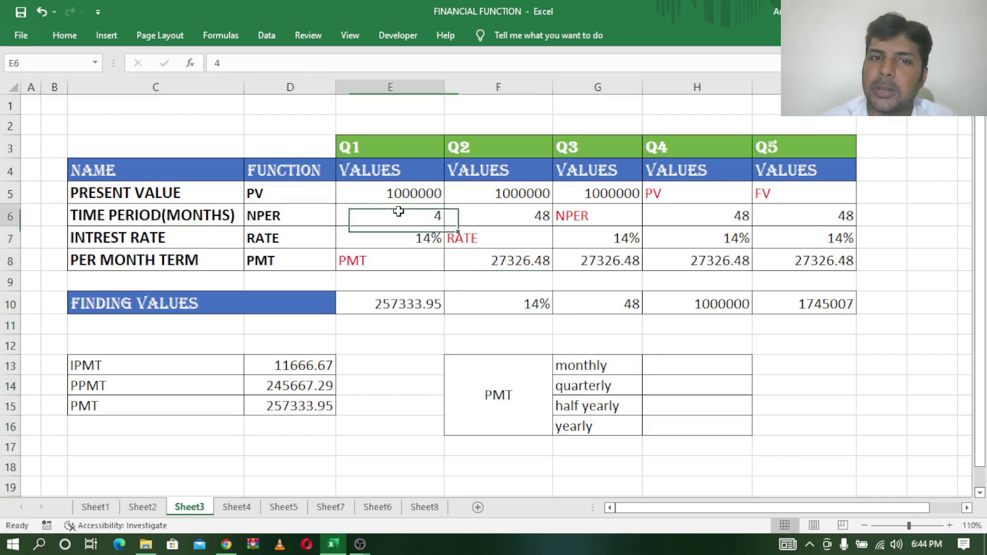
# Step: Enter =PMT(E7/12,E6*12,-E5) in H13, giving a monthly payment of 27326.48
pyautogui.click(699, 367)
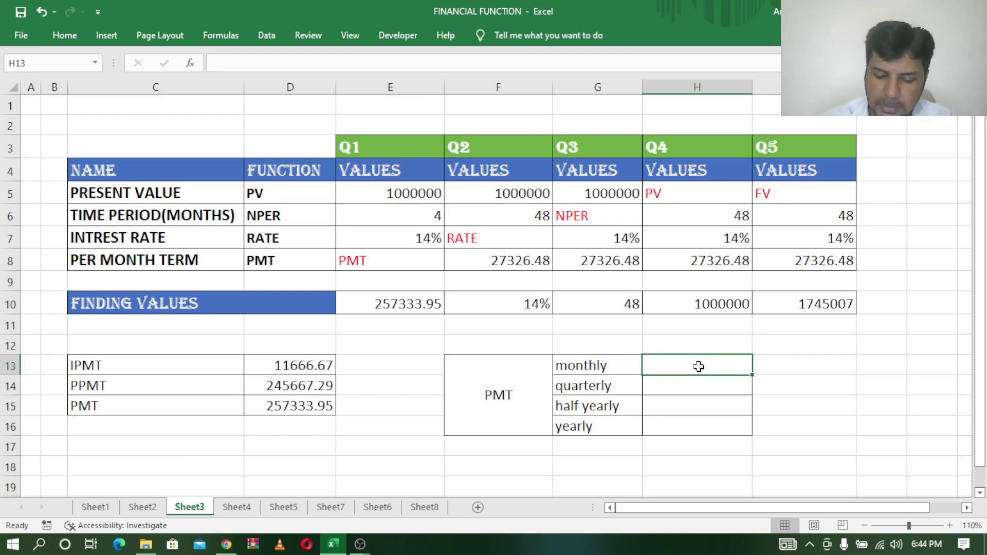
pyautogui.write('=pmt(')
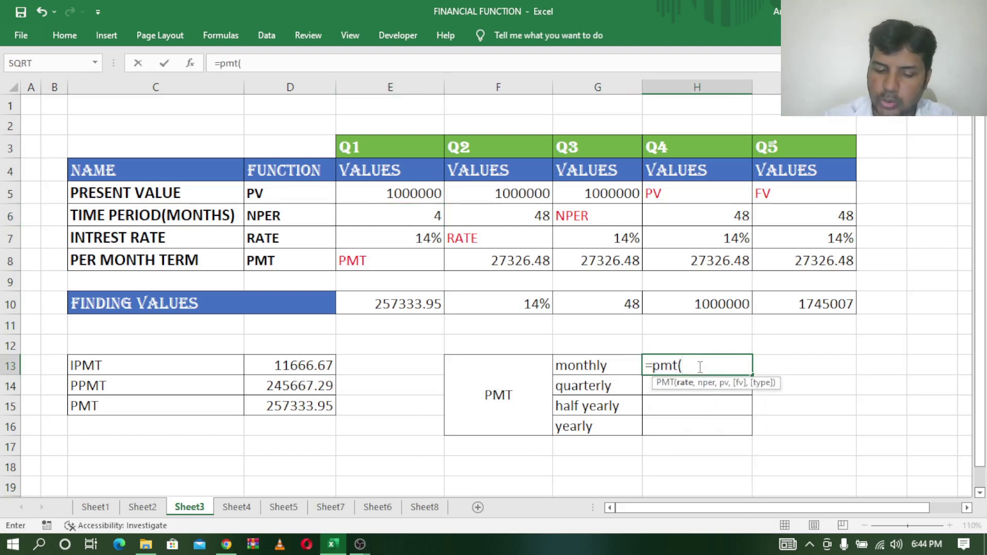
pyautogui.click(418, 238)
pyautogui.write('/')
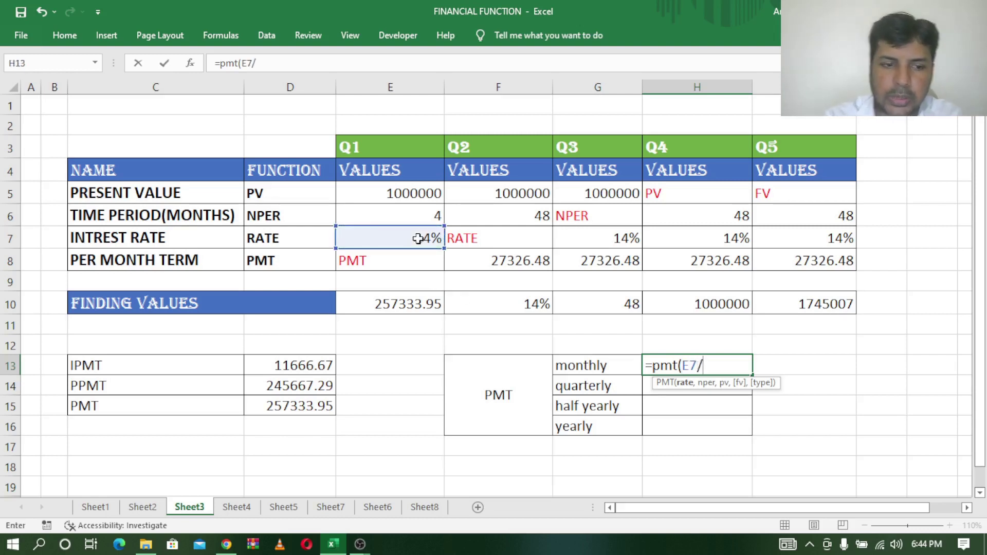
pyautogui.write('12,')
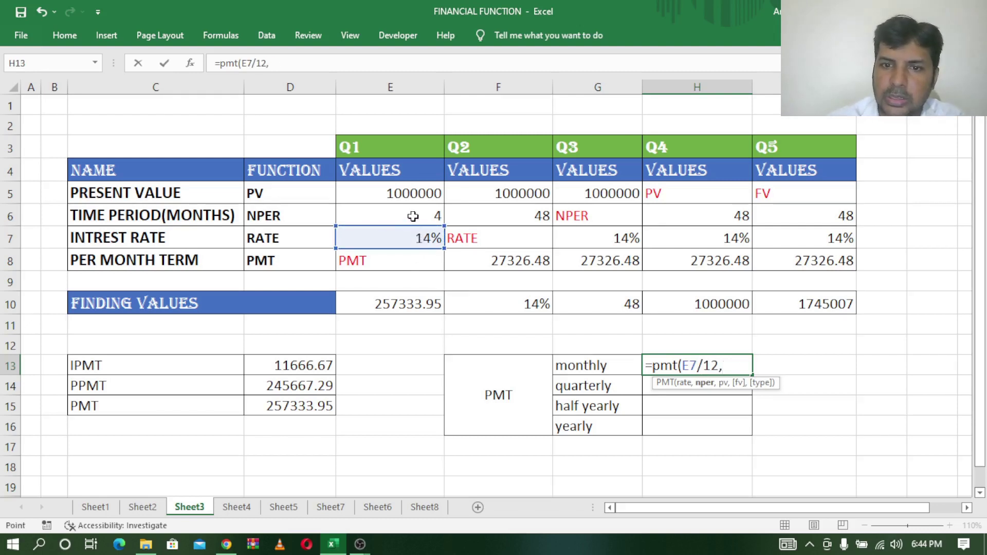
pyautogui.click(413, 216)
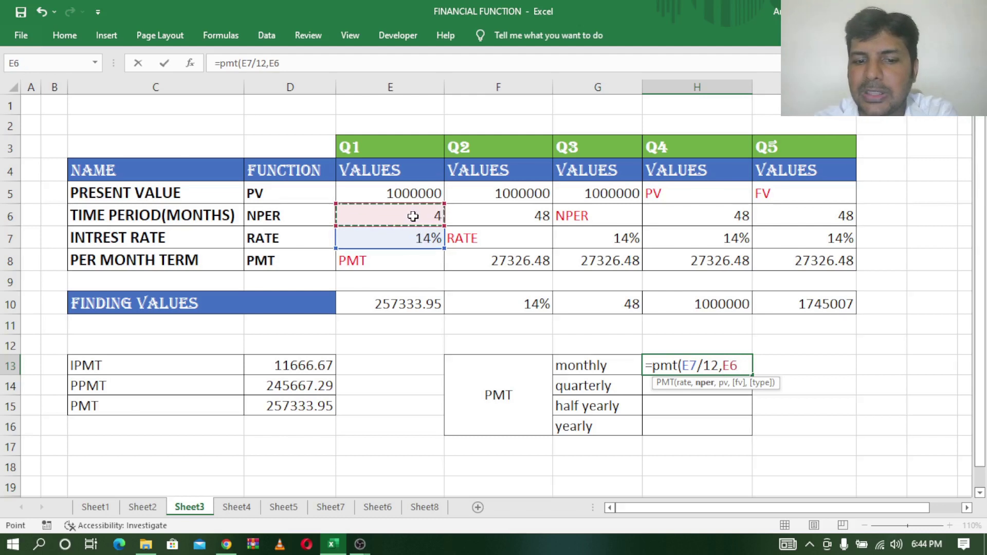
pyautogui.write('*12')
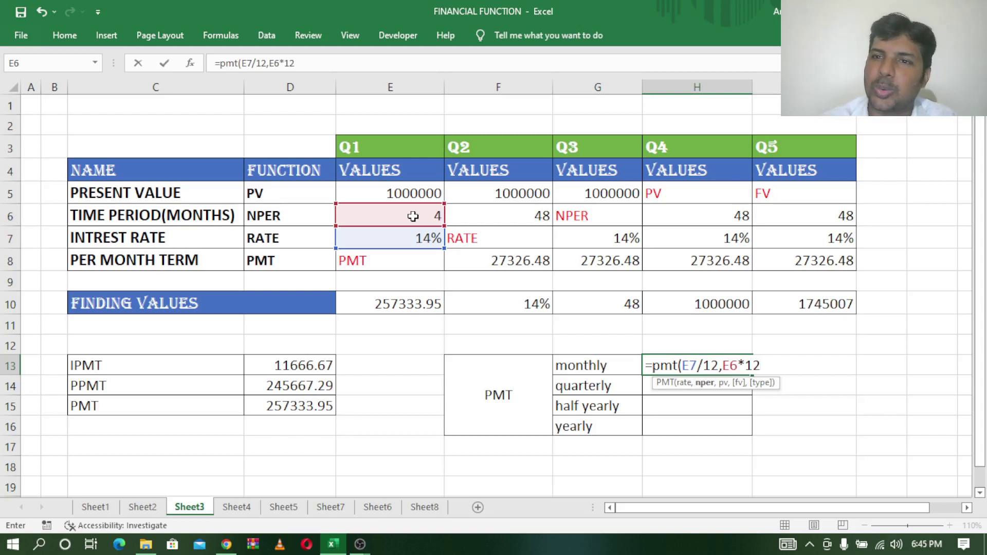
pyautogui.write(',-')
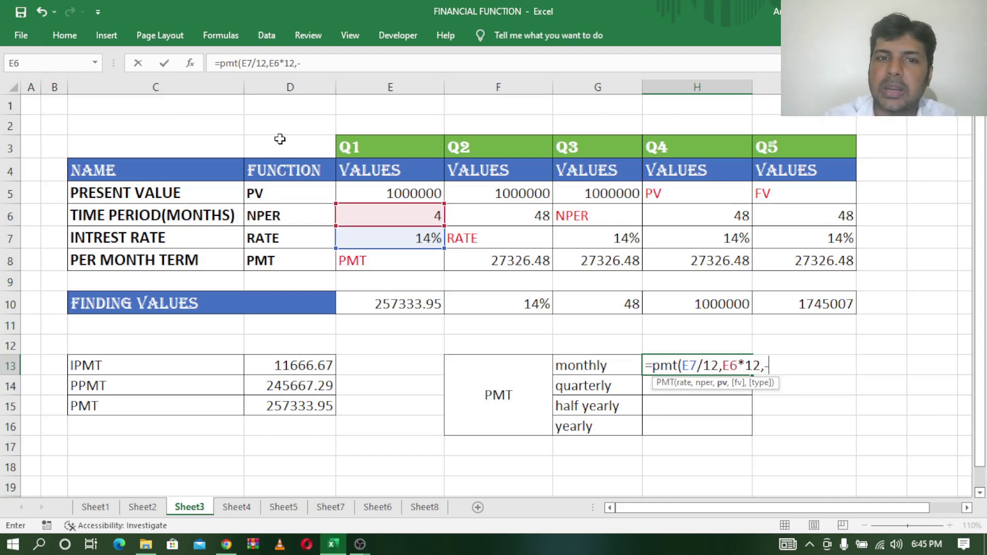
pyautogui.click(415, 192)
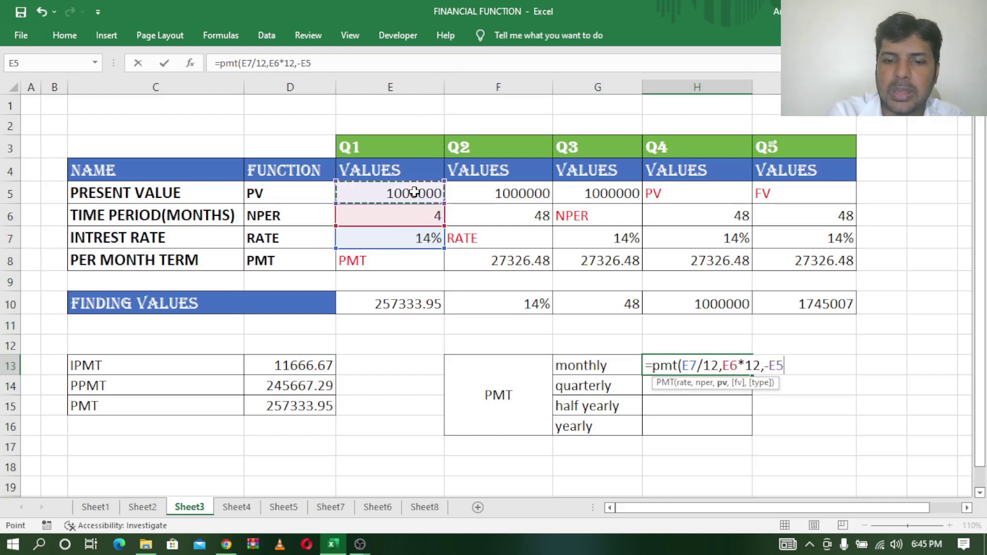
pyautogui.write(')')
pyautogui.press('Return')
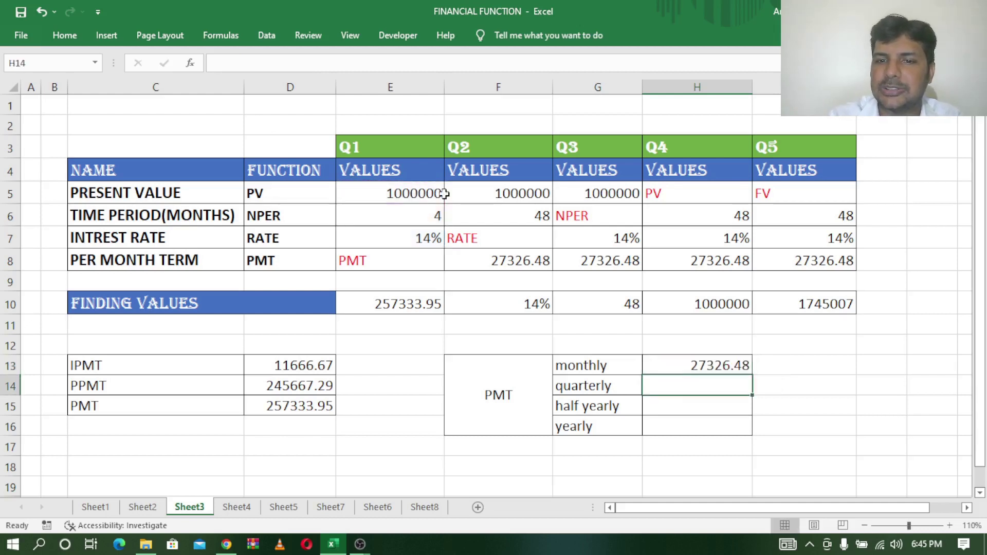
# Step: Enter =H13*3 in H14 for a quarterly payment of 81979.43
pyautogui.click(693, 370)
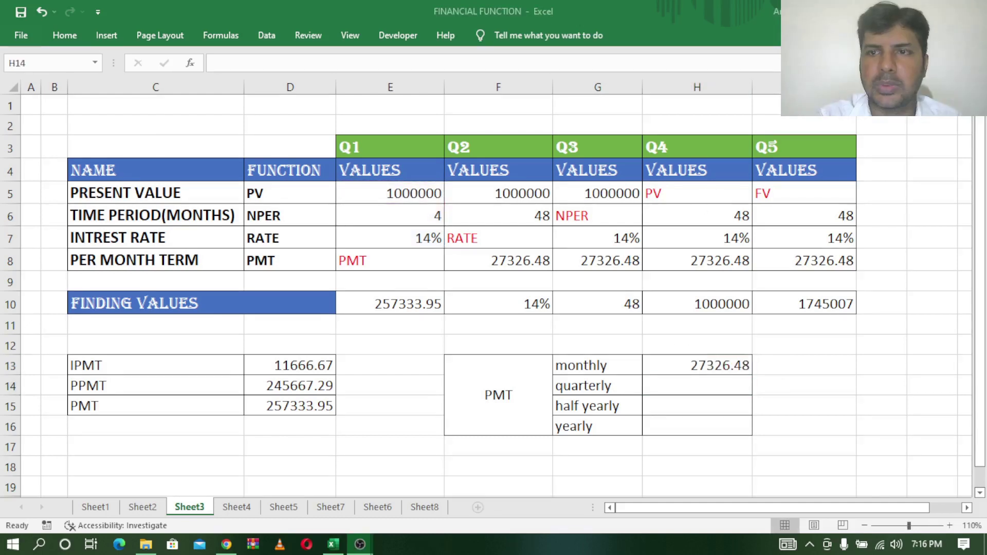
pyautogui.hotkey('alt', 'Tab')
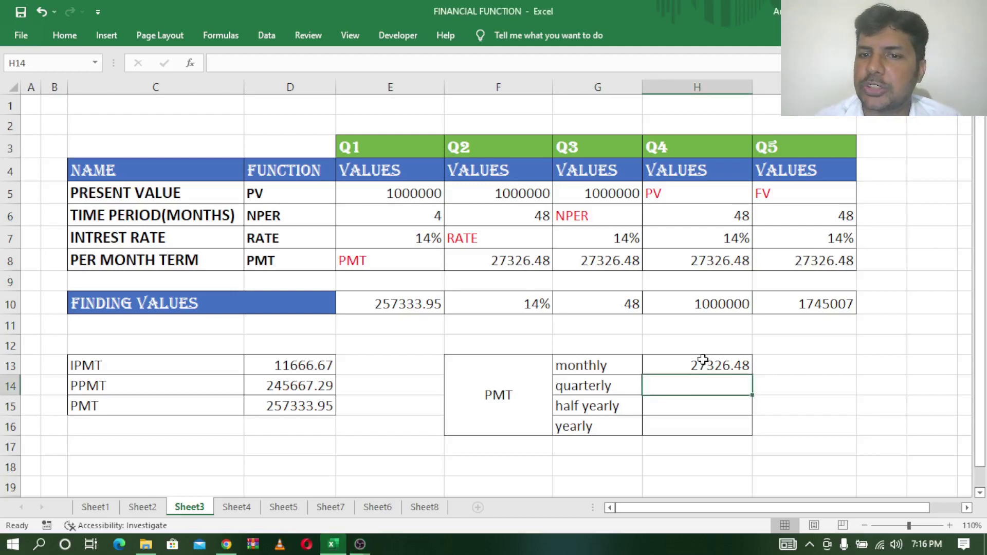
pyautogui.click(702, 361)
pyautogui.click(694, 385)
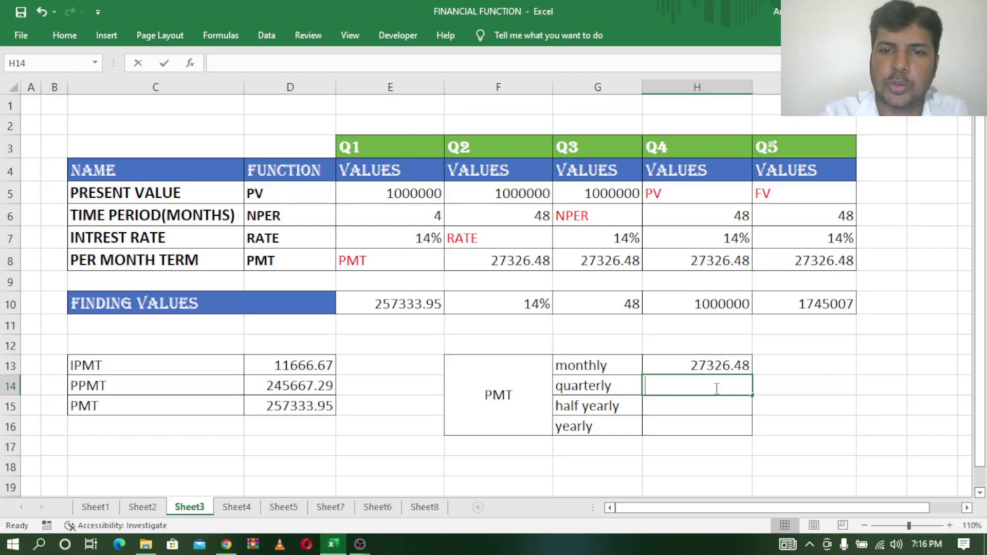
pyautogui.write('=')
pyautogui.click(694, 365)
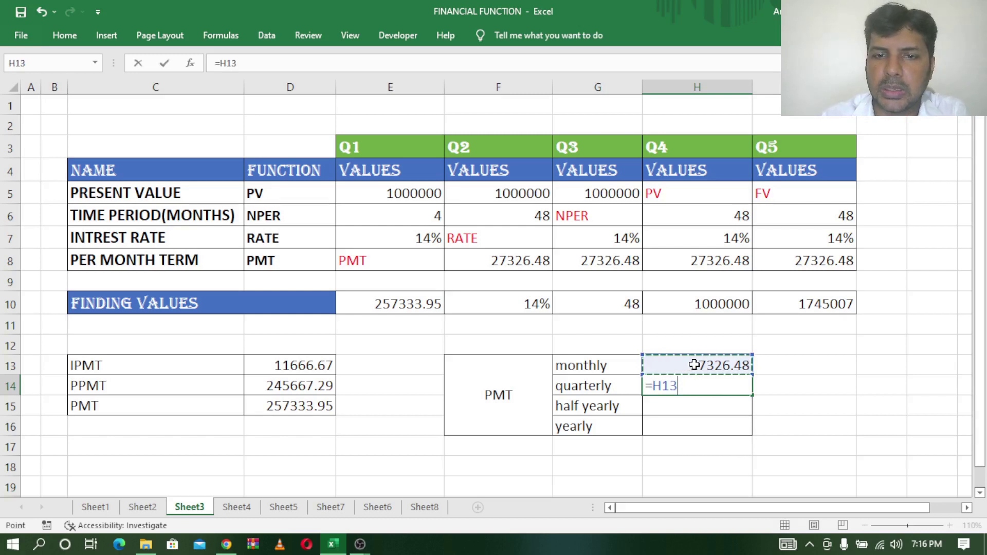
pyautogui.write('*')
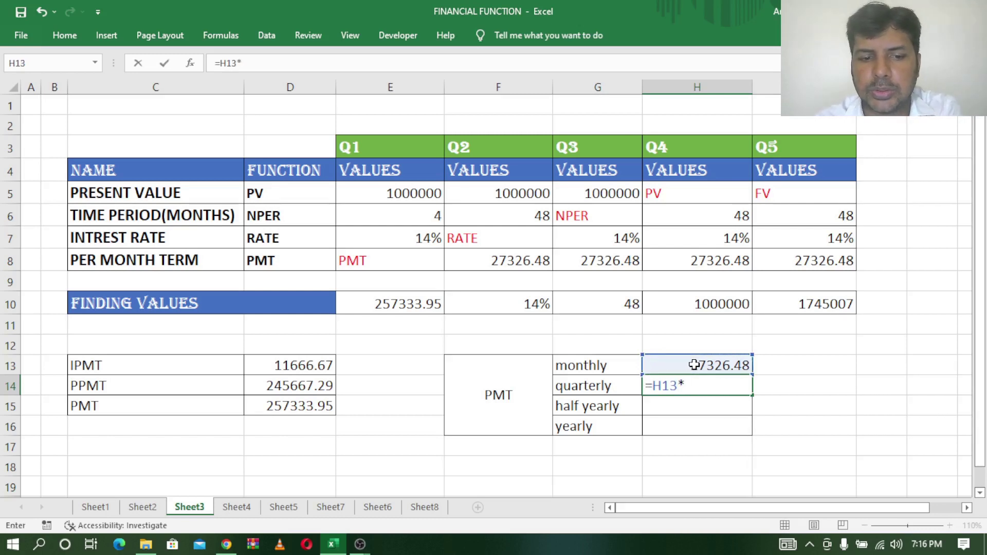
pyautogui.write('3')
pyautogui.press('Return')
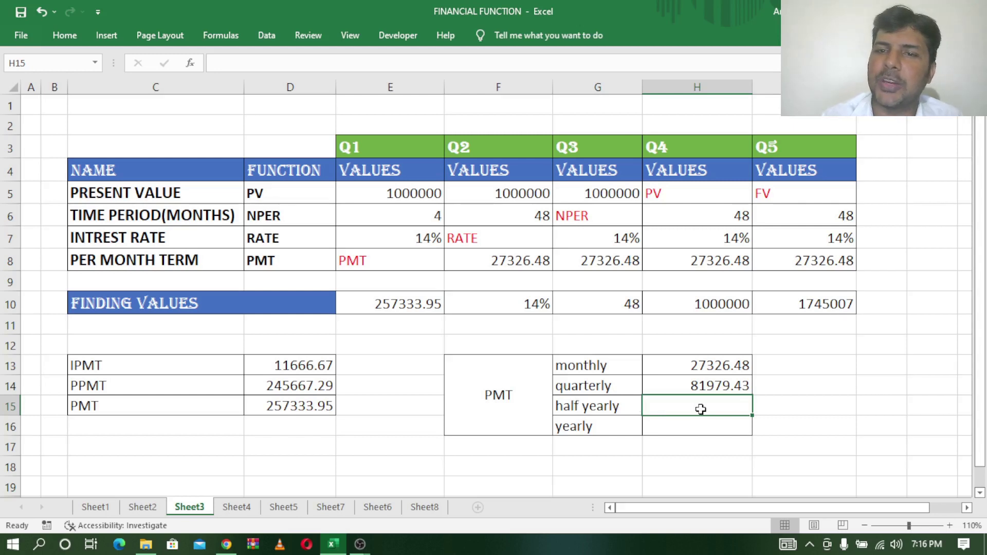
# Step: Enter =H13*6 in H15 and =H13*12 in H16 (163958.86 and 327917.72)
pyautogui.write('=')
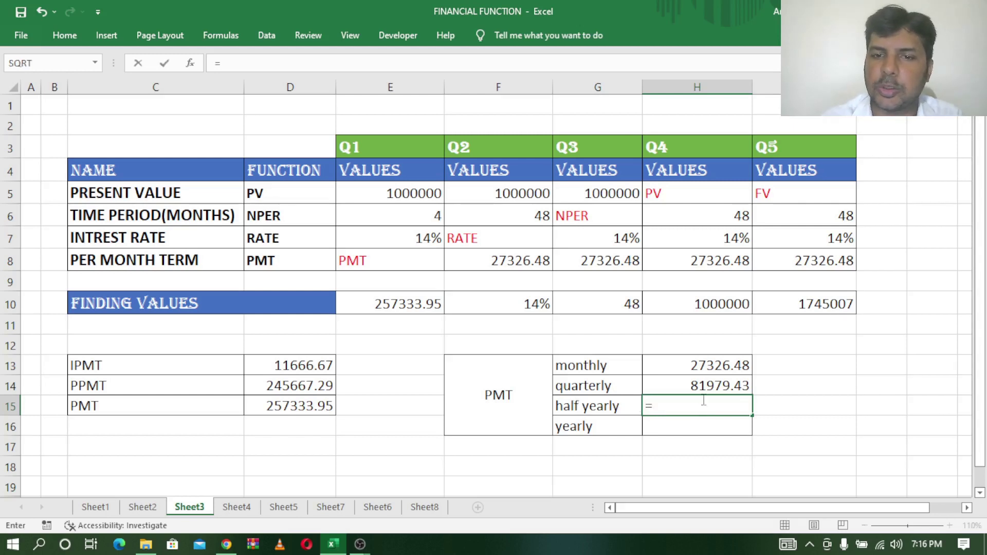
pyautogui.click(705, 375)
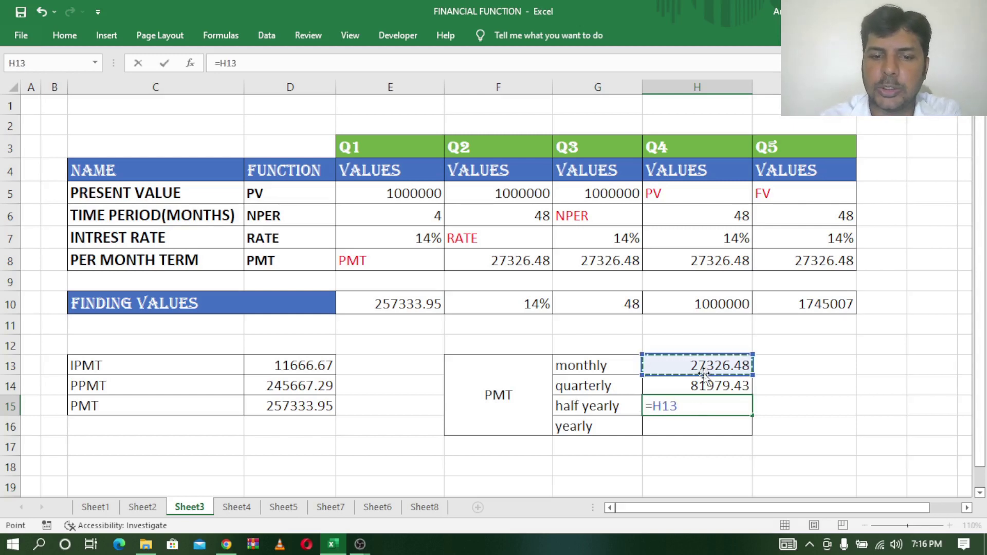
pyautogui.write('*6')
pyautogui.press('Return')
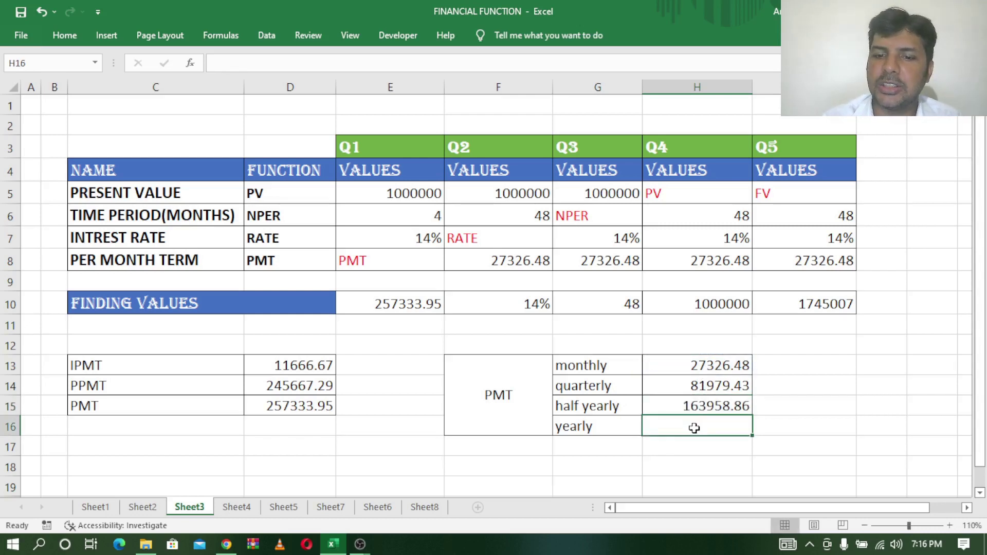
pyautogui.write('=')
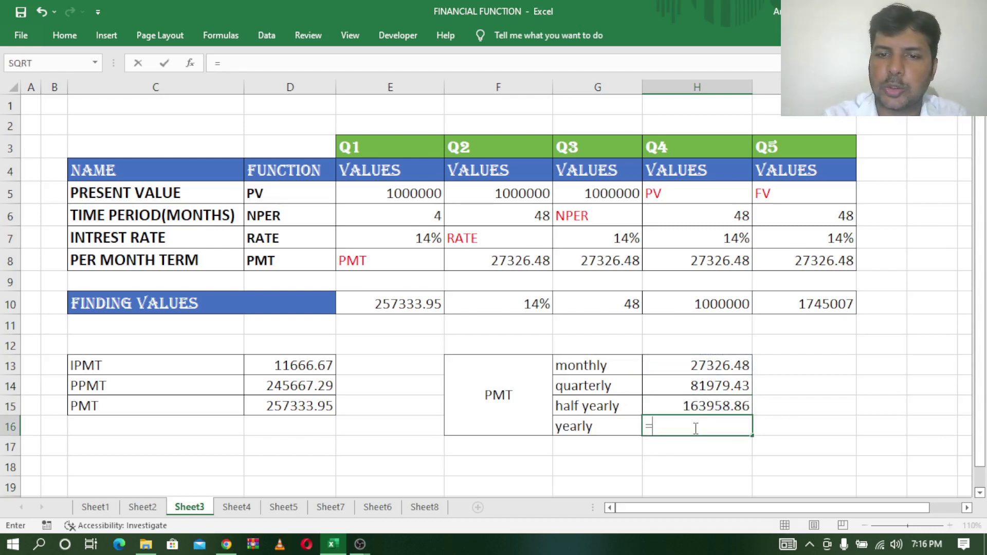
pyautogui.click(730, 369)
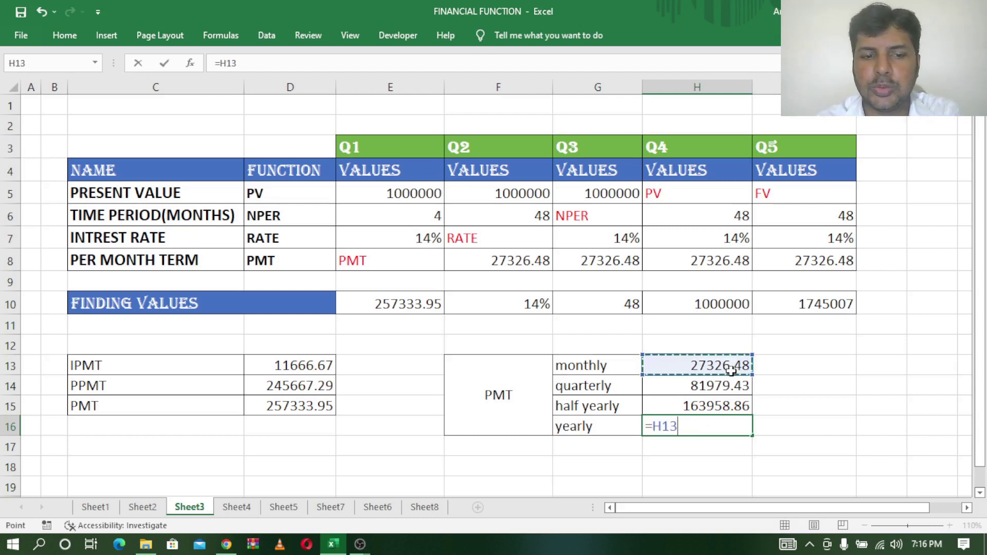
pyautogui.write('*12')
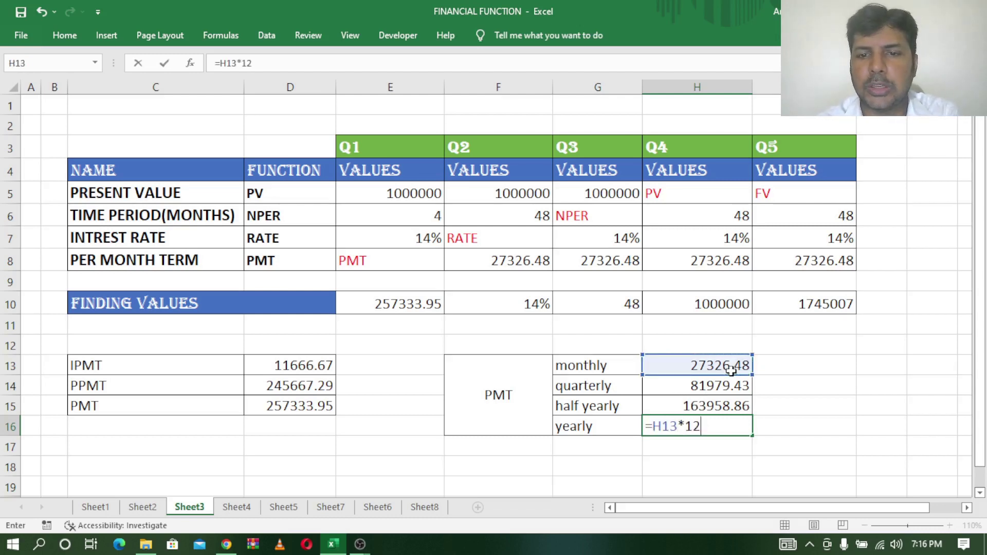
pyautogui.press('Return')
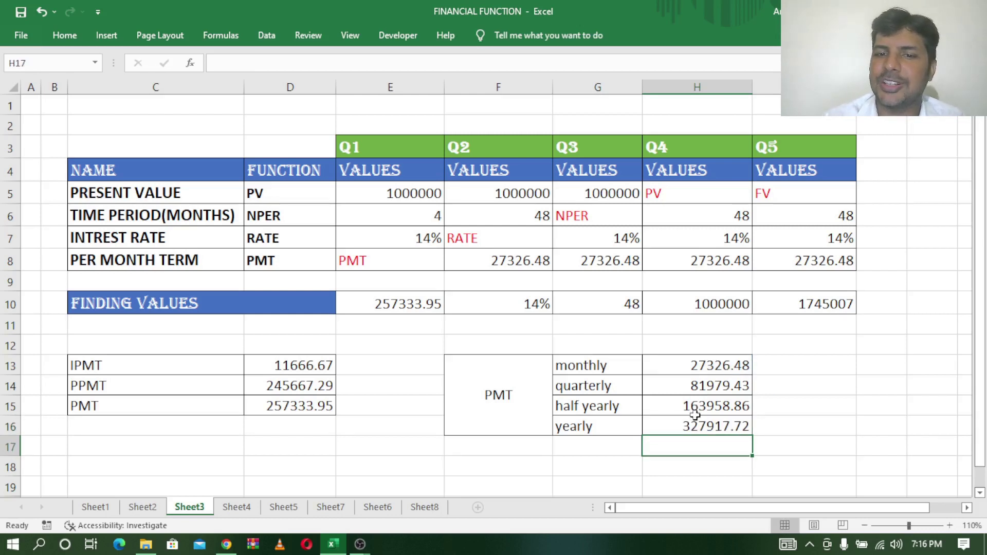
pyautogui.click(694, 428)
pyautogui.click(706, 366)
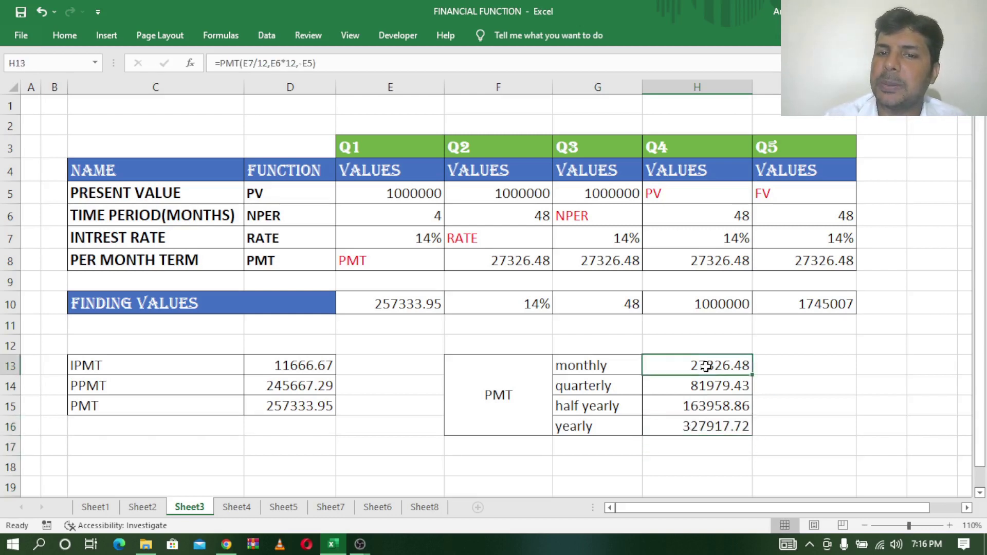